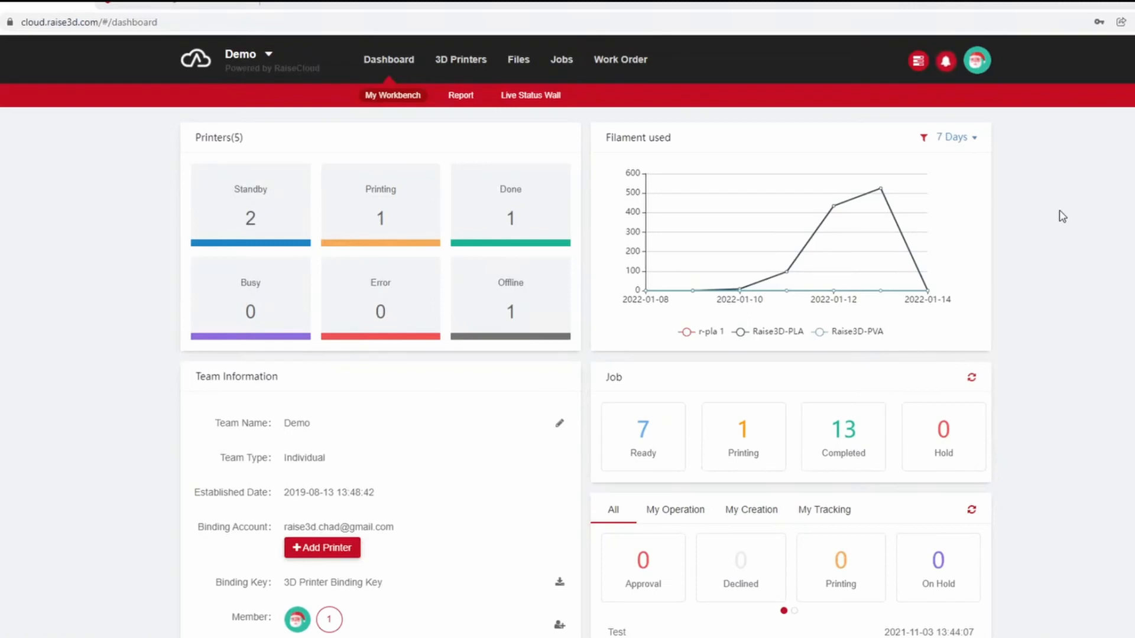
Start adding a printer from the team information, choose the Raise3D brand and proceed to the binding methods.
scroll(520, 423, down, 1)
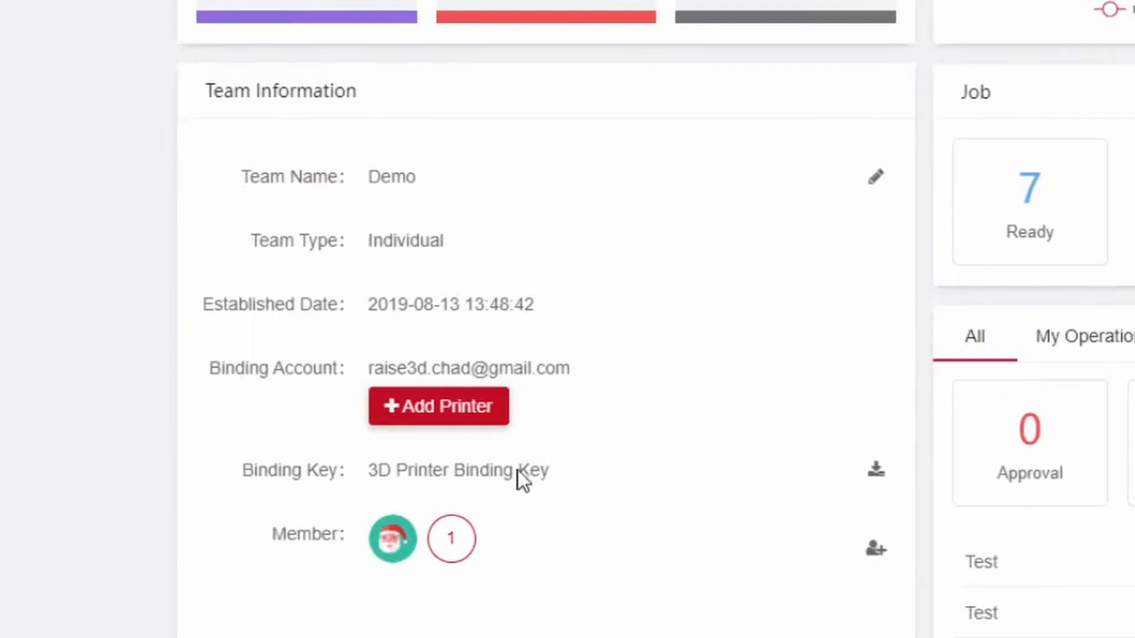
click(438, 415)
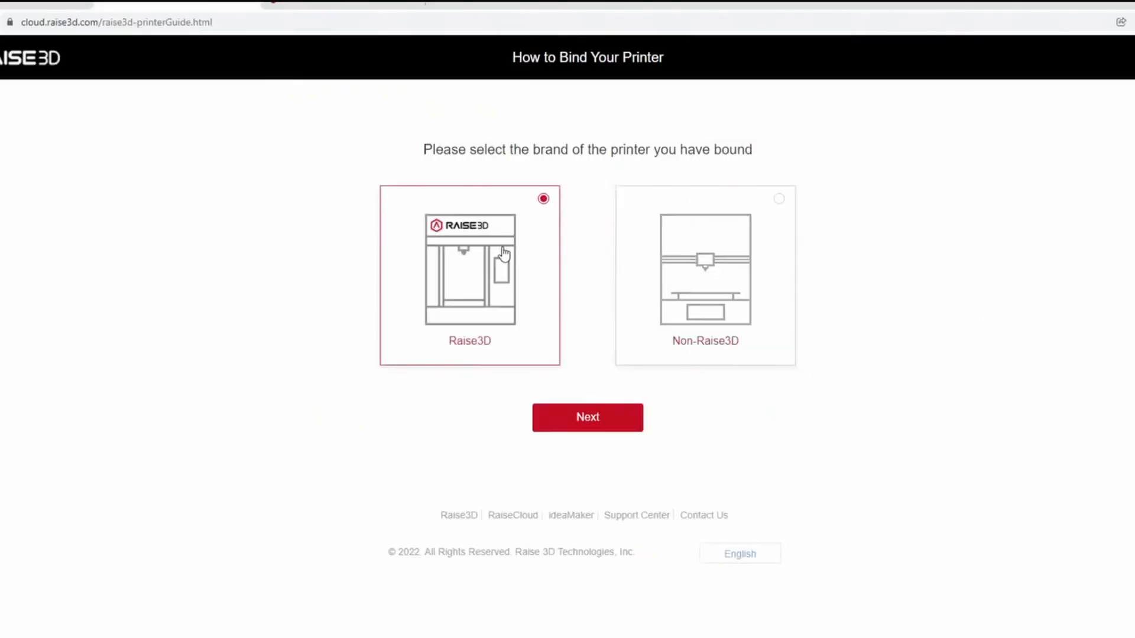
click(597, 427)
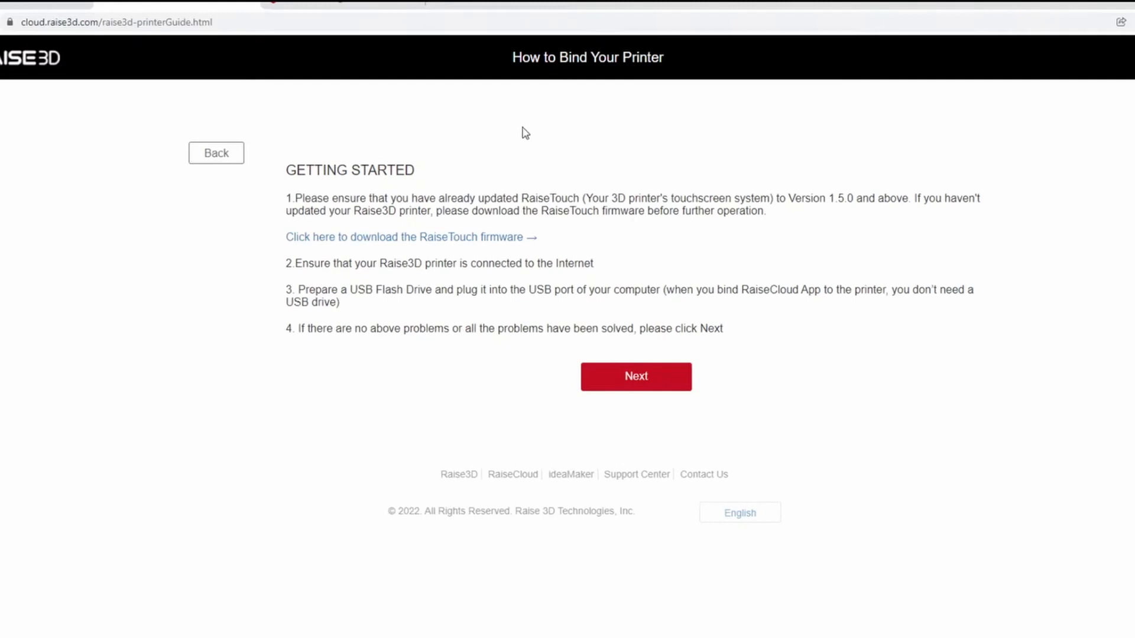
click(598, 382)
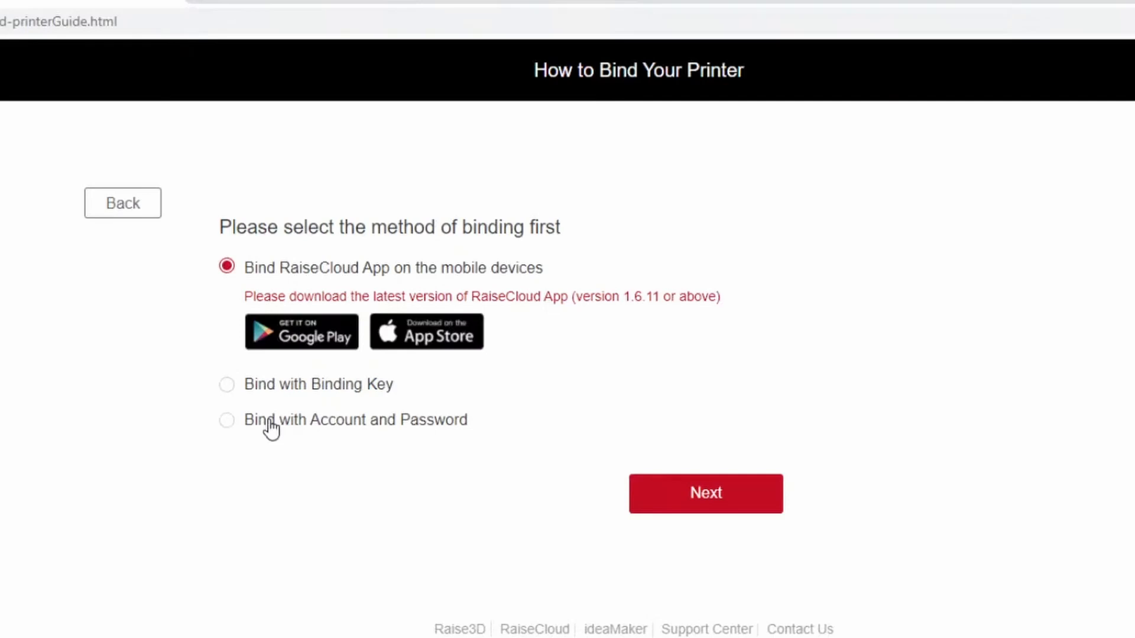
Choose binding with Binding Key as the method and download the Key file.
click(272, 384)
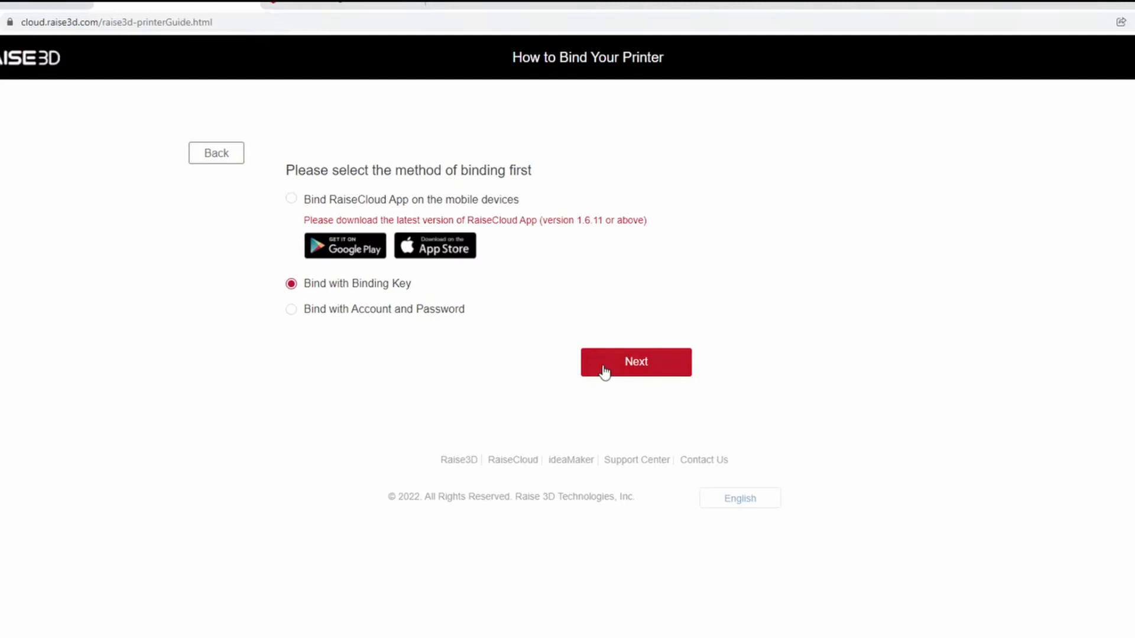
click(604, 371)
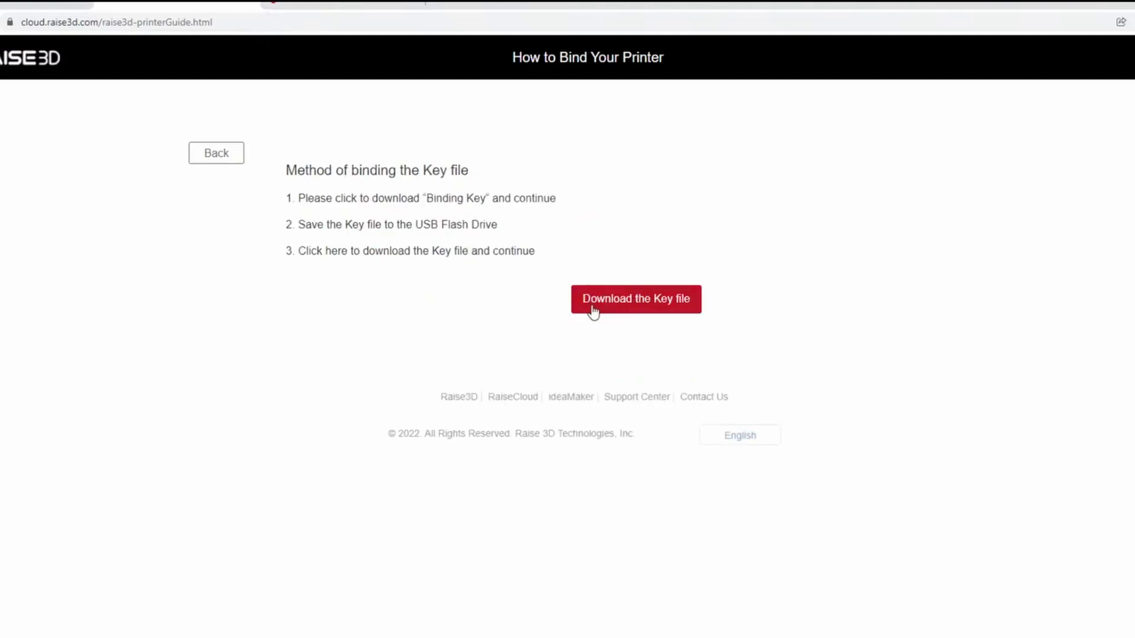
click(593, 310)
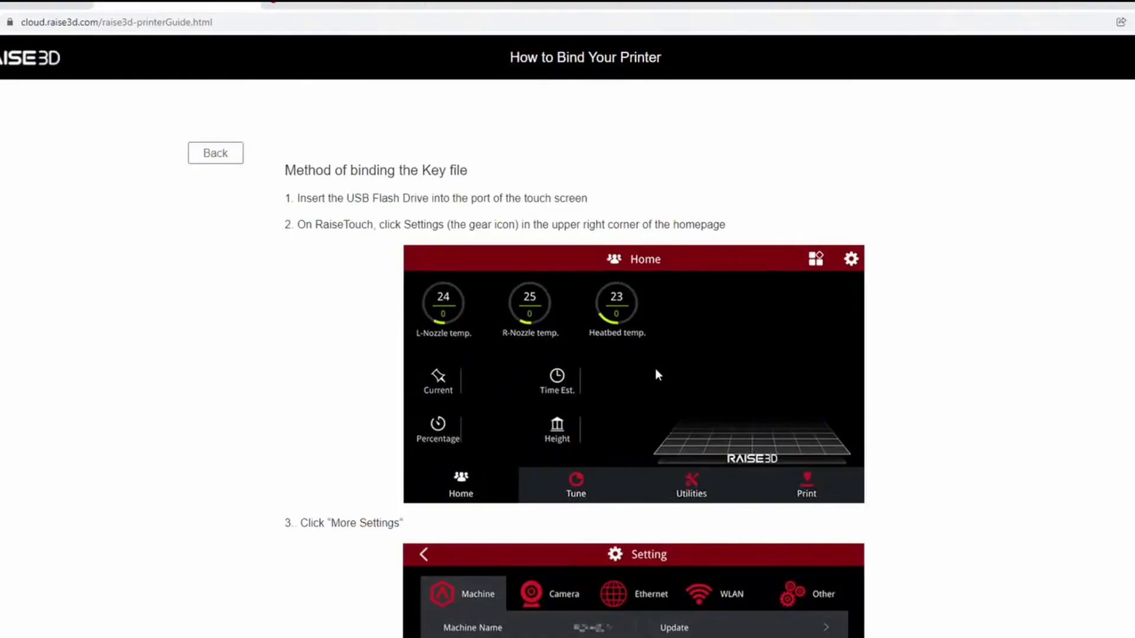
Review the touchscreen instructions for binding with the Key file, then complete the binding.
scroll(877, 314, down, 8)
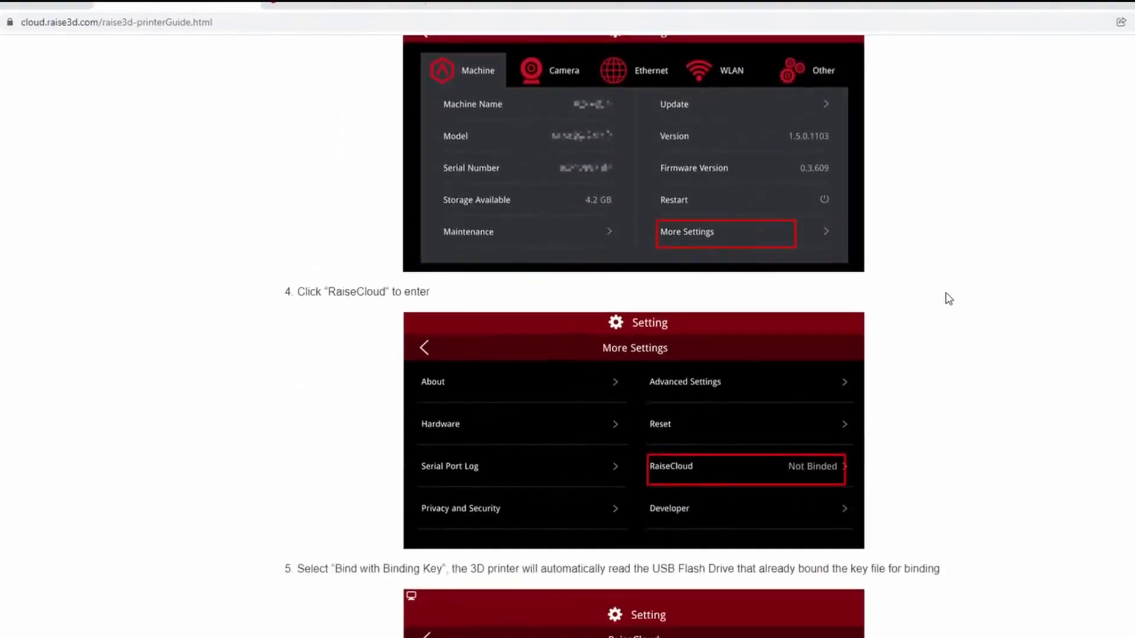
scroll(949, 300, down, 4)
scroll(676, 239, down, 3)
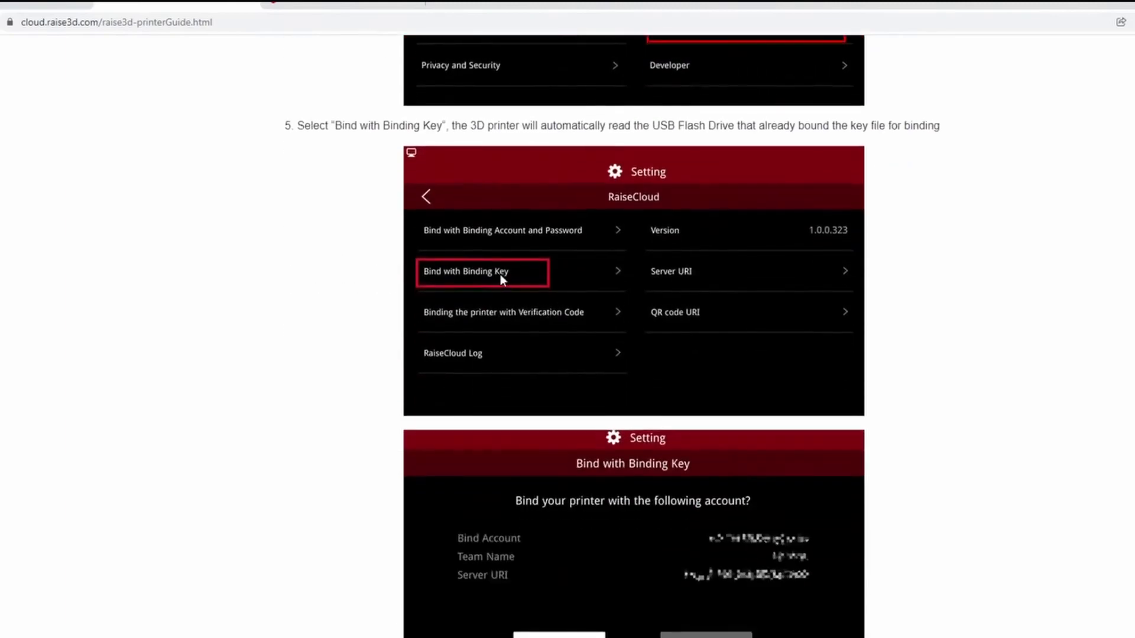
scroll(561, 320, down, 3)
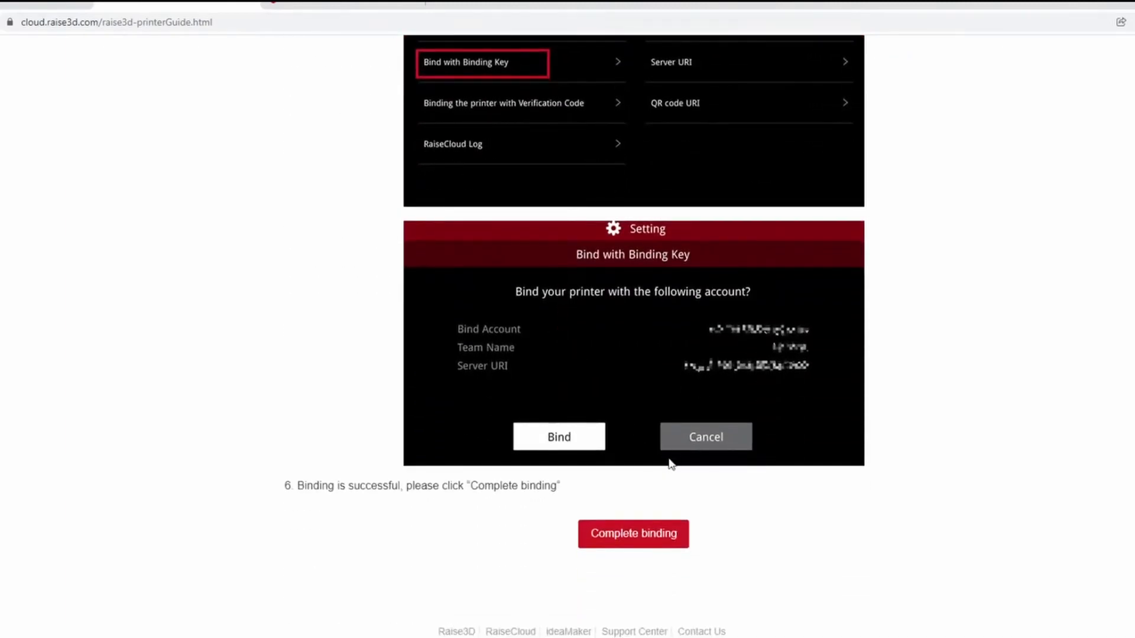
click(663, 534)
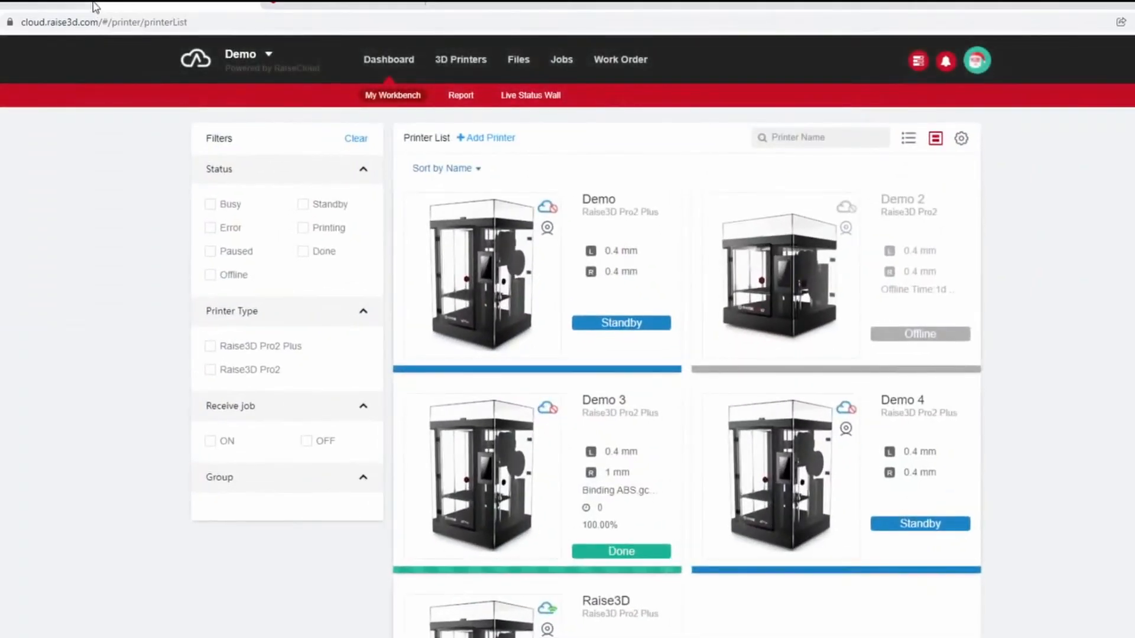
Look over the bound printers in the printer list and return to the dashboard.
scroll(797, 414, down, 3)
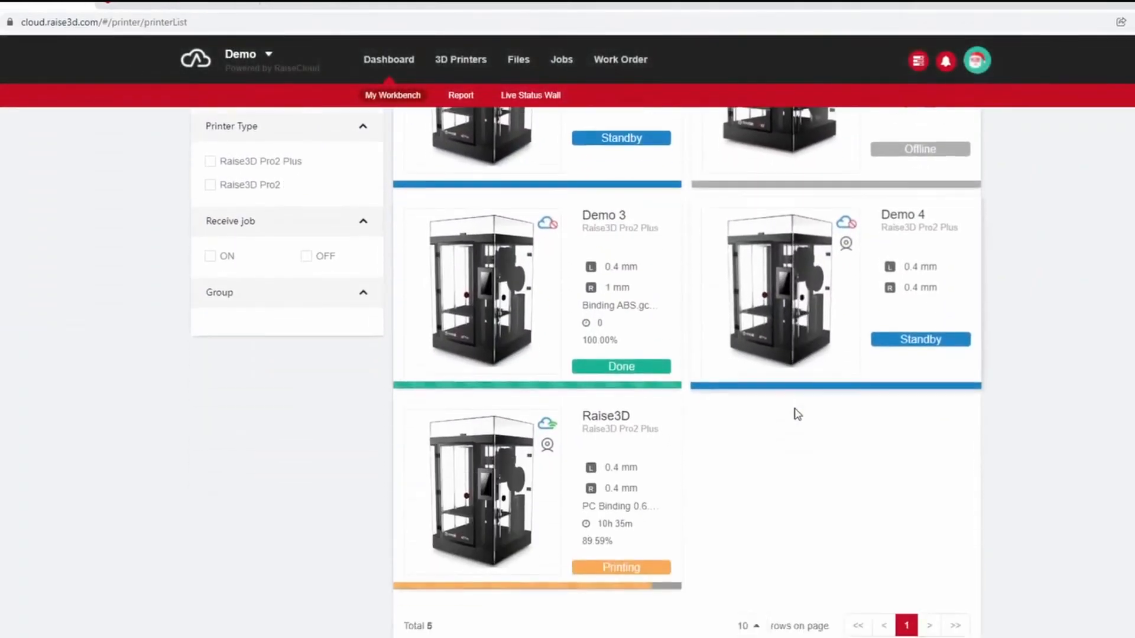
scroll(797, 414, up, 3)
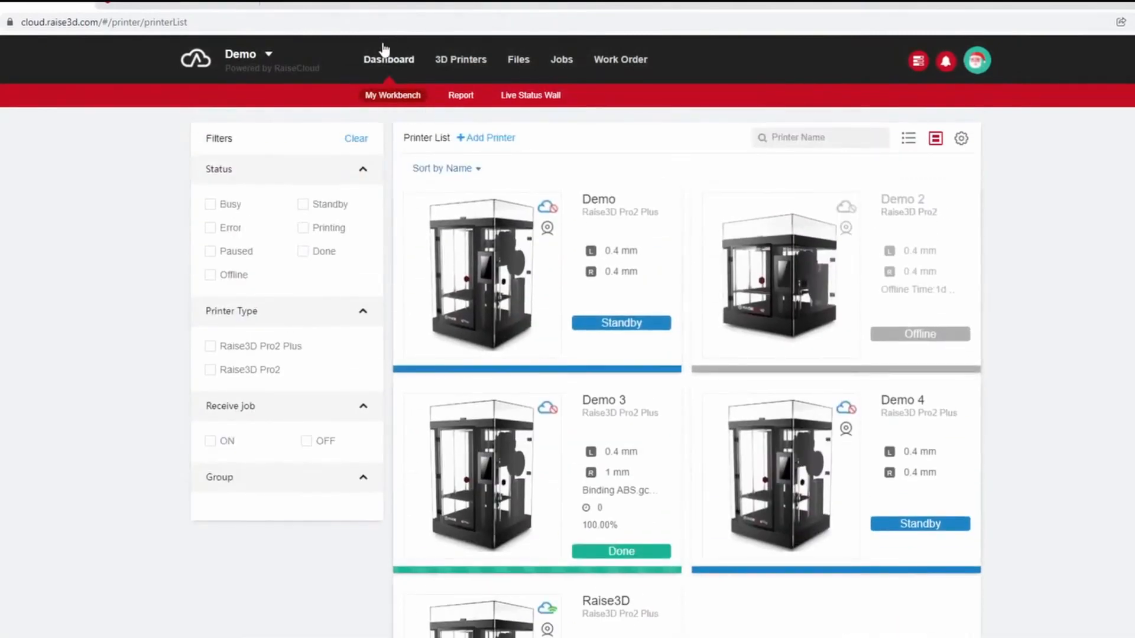
click(389, 61)
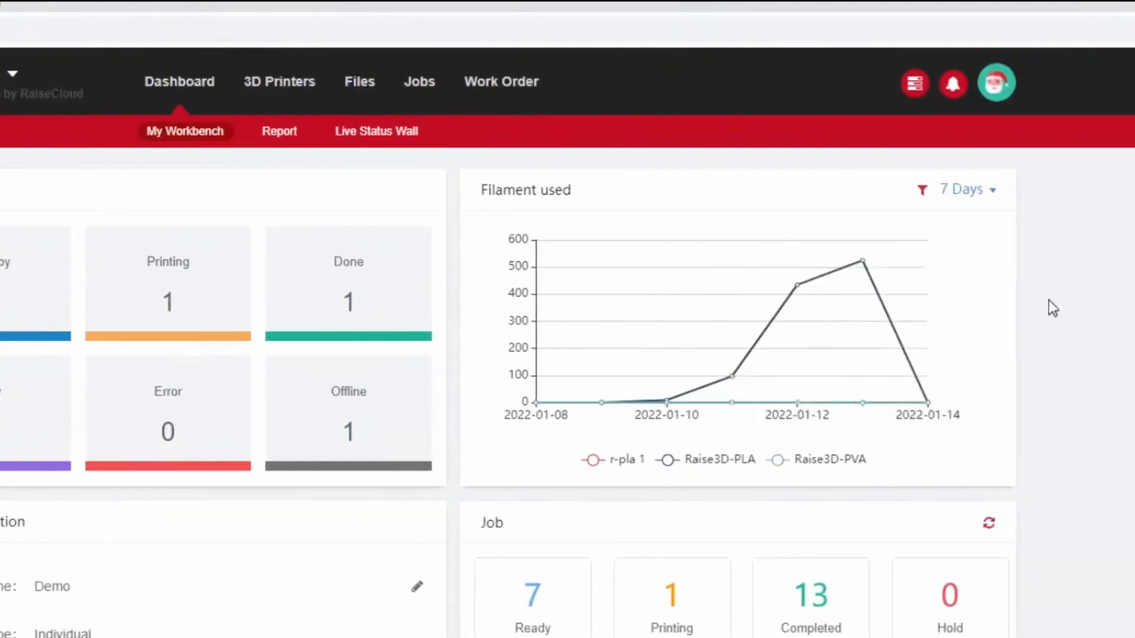
Inspect the daily filament usage chart and review the rest of the dashboard.
mouse_move(858, 316)
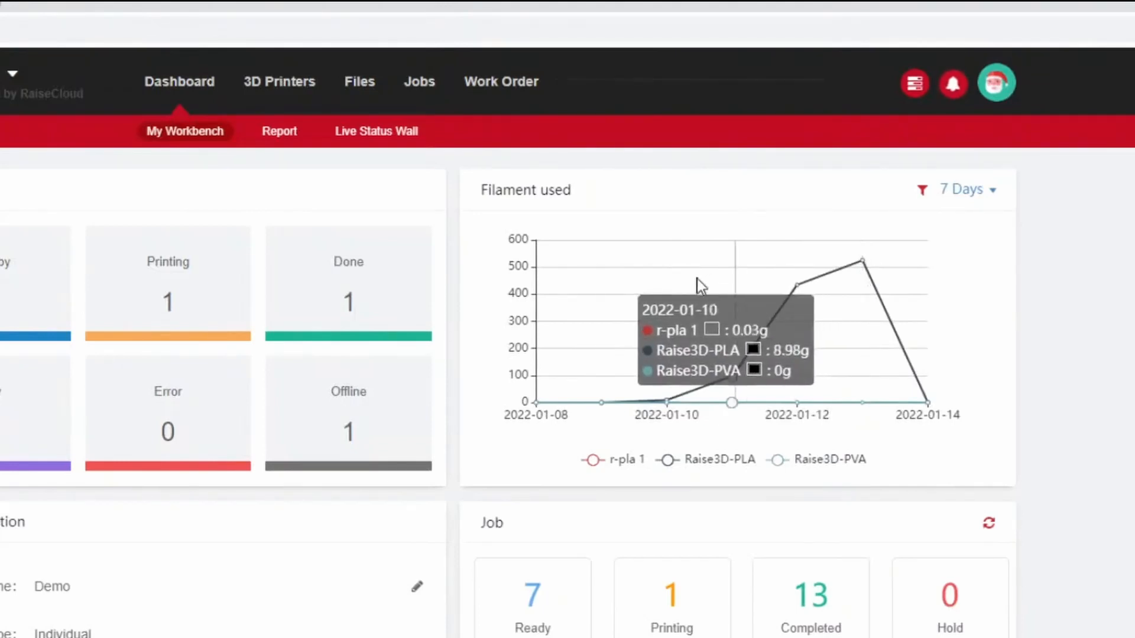
scroll(970, 399, down, 2)
scroll(970, 399, down, 1)
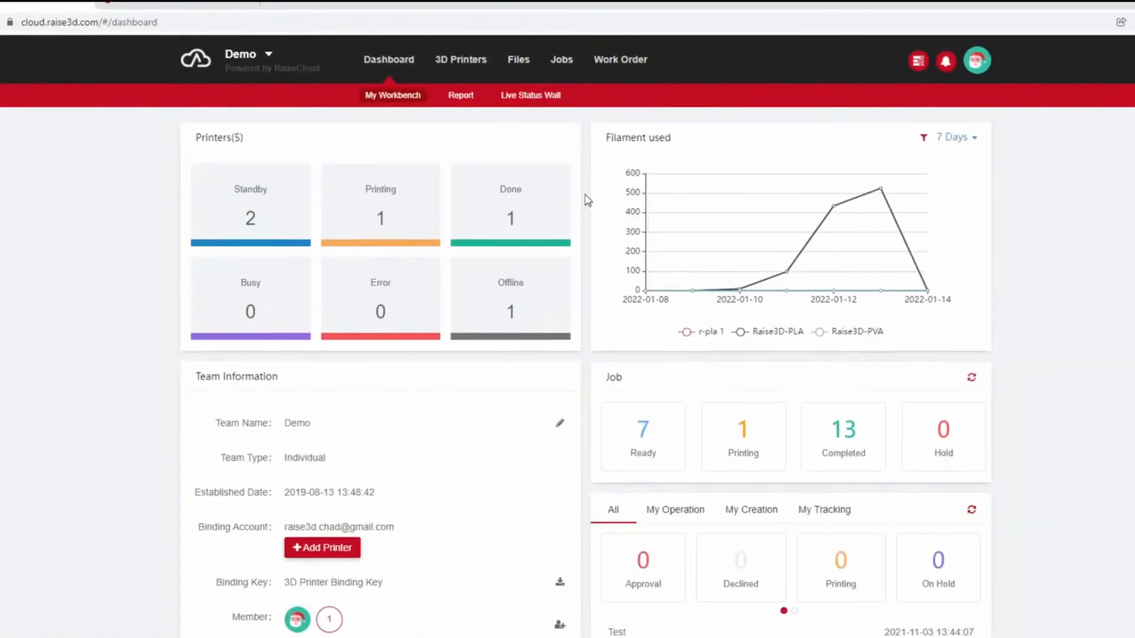
Go to the 3D printer list and open the details of the printer named Demo.
click(459, 66)
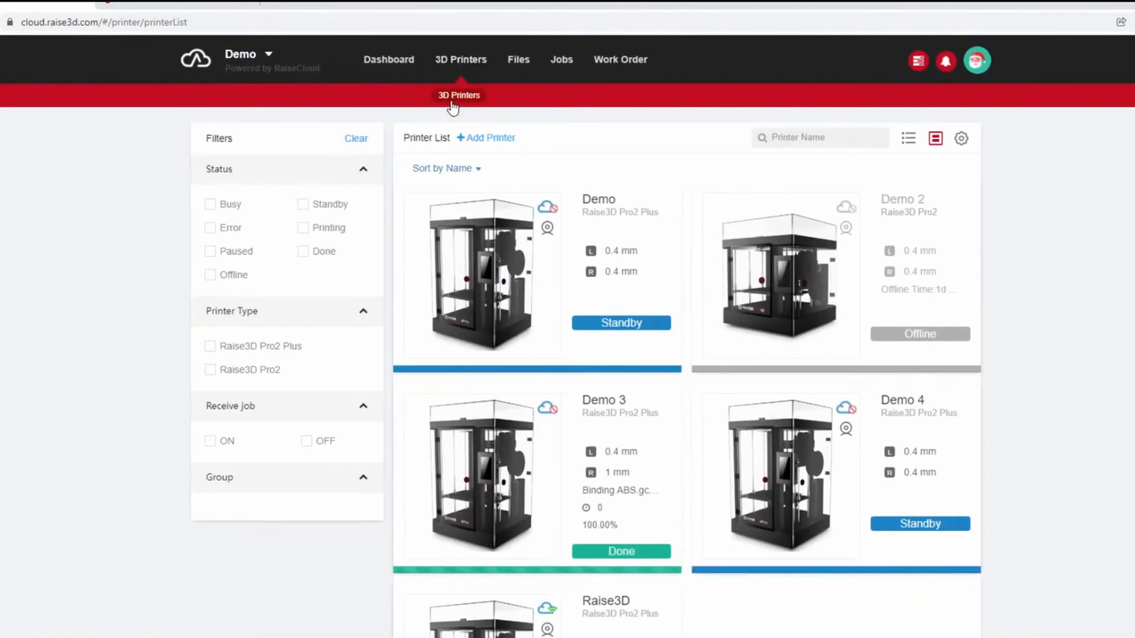
scroll(704, 332, down, 4)
scroll(704, 354, up, 4)
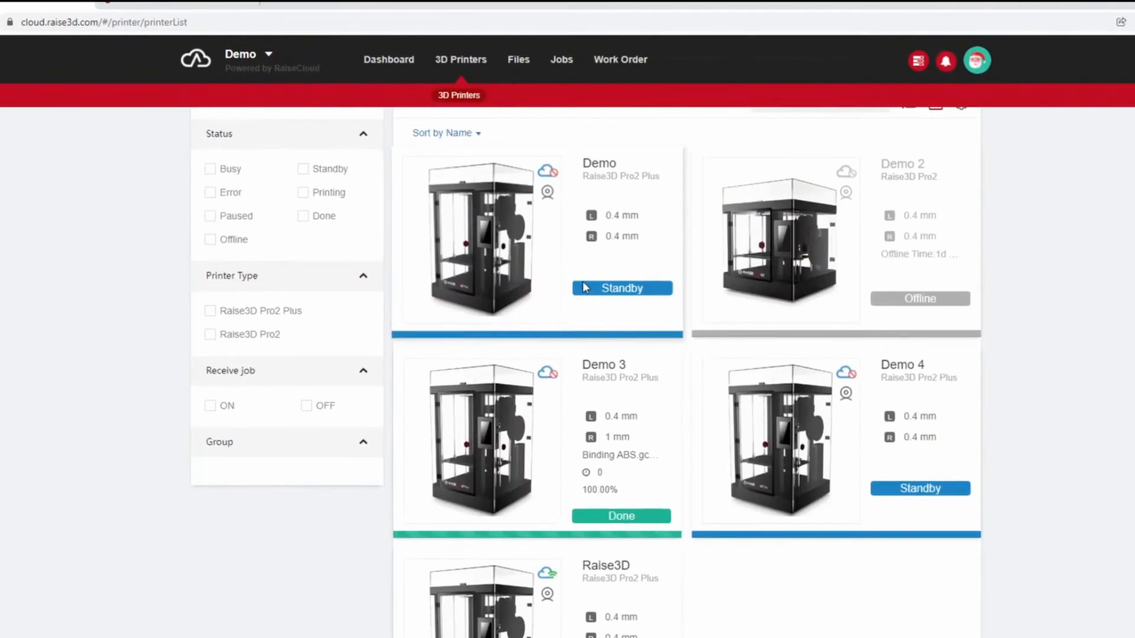
click(585, 287)
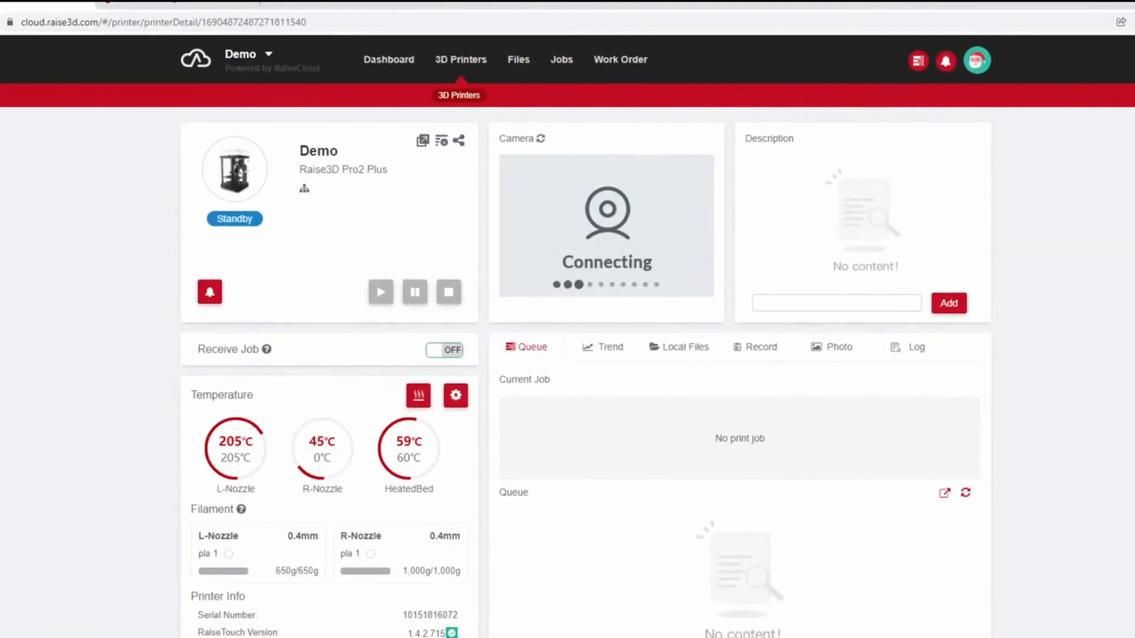
Return to the printer list and check the status of all the printers.
key(alt+Left)
scroll(410, 369, down, 4)
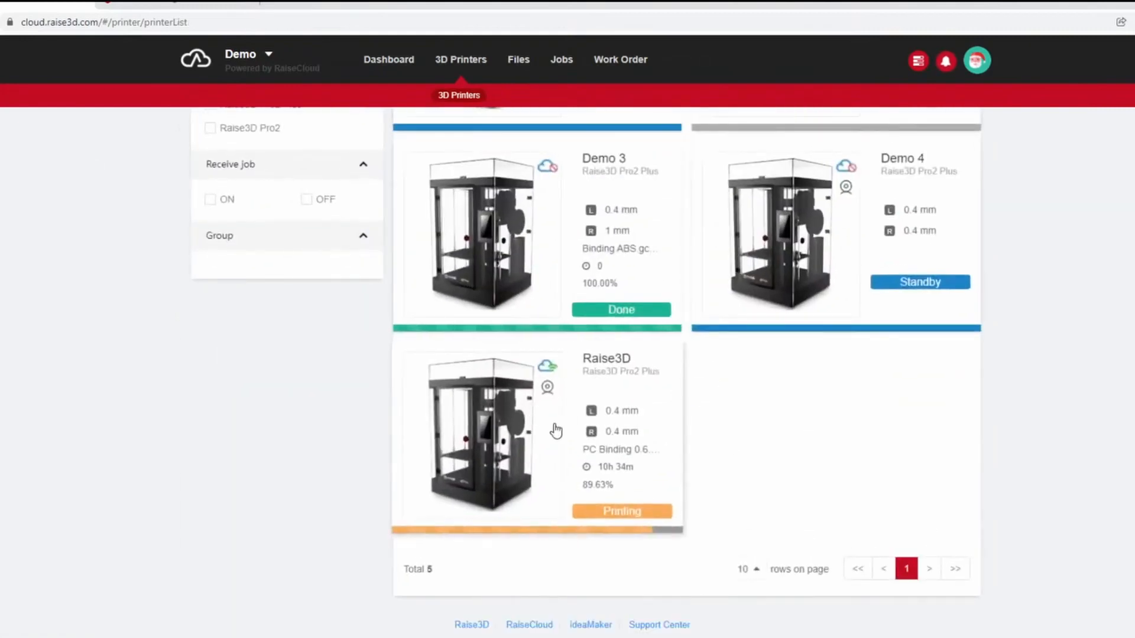
scroll(529, 443, up, 5)
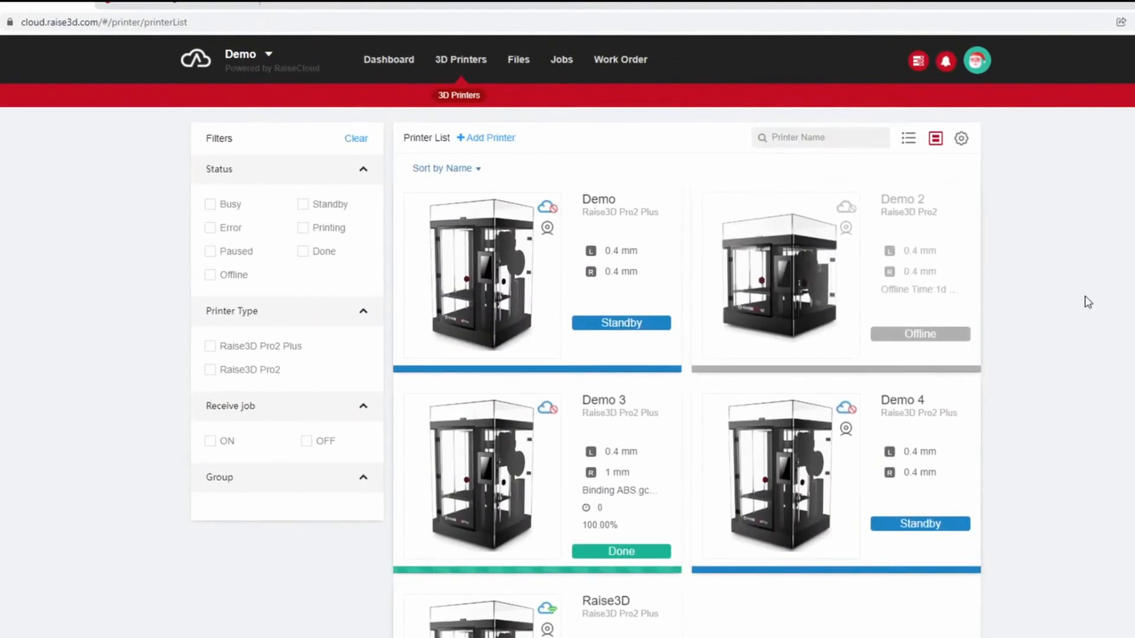
Reopen the Demo printer's details and examine its camera, temperatures, filament and printer information.
click(531, 294)
scroll(657, 532, down, 2)
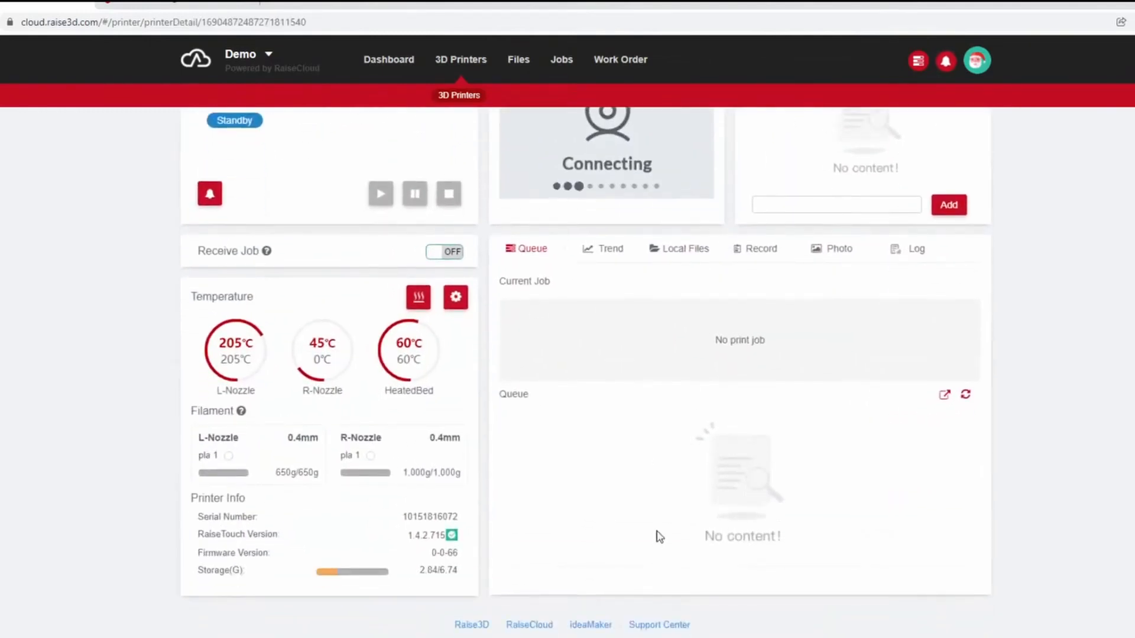
scroll(647, 517, up, 2)
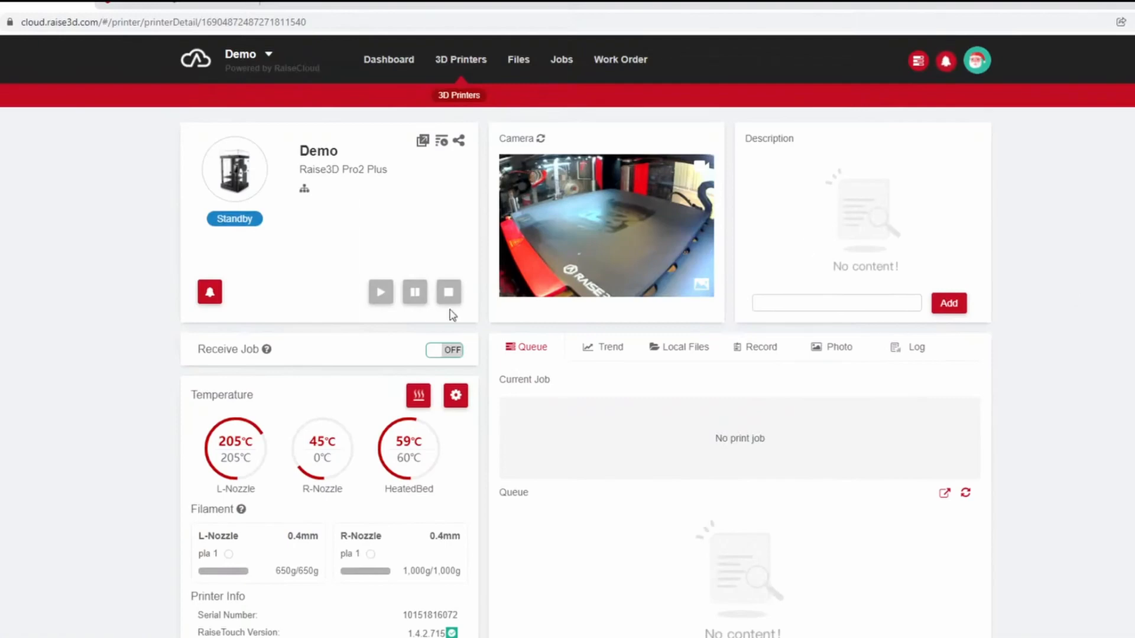
Open My Files, look through the stored gcode files and view the options for adding new files.
click(509, 71)
scroll(464, 337, down, 2)
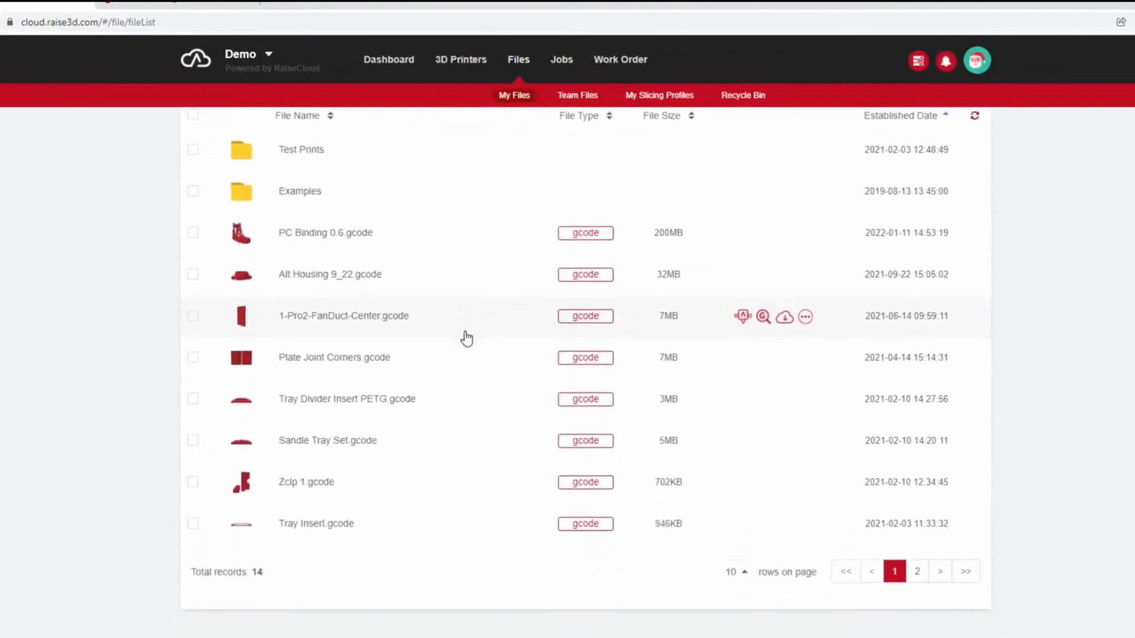
scroll(476, 357, up, 2)
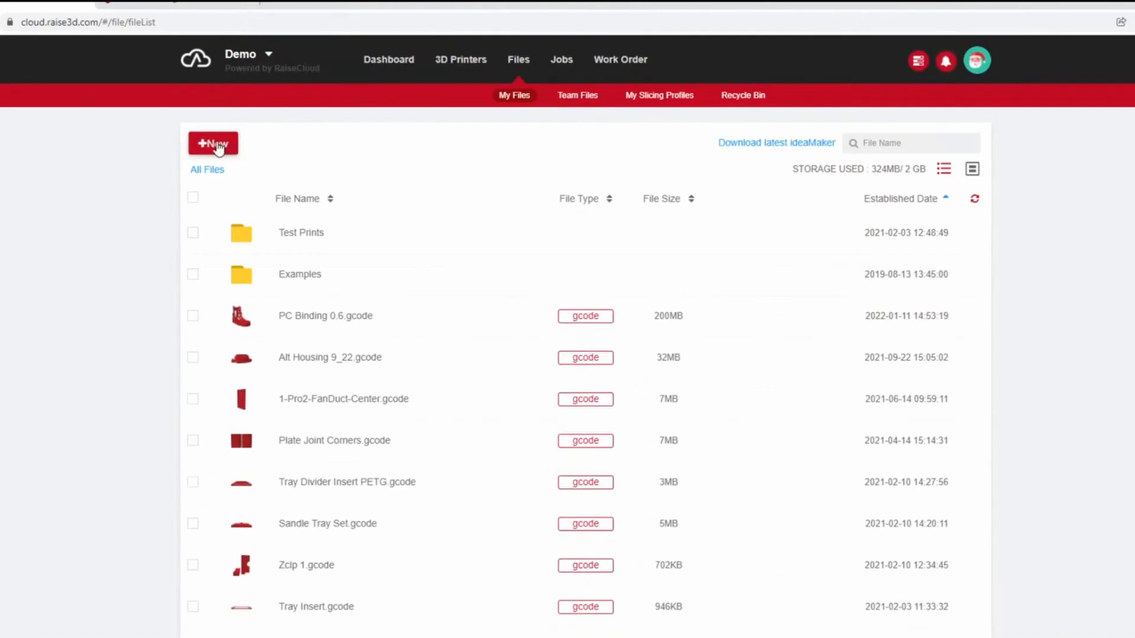
click(218, 146)
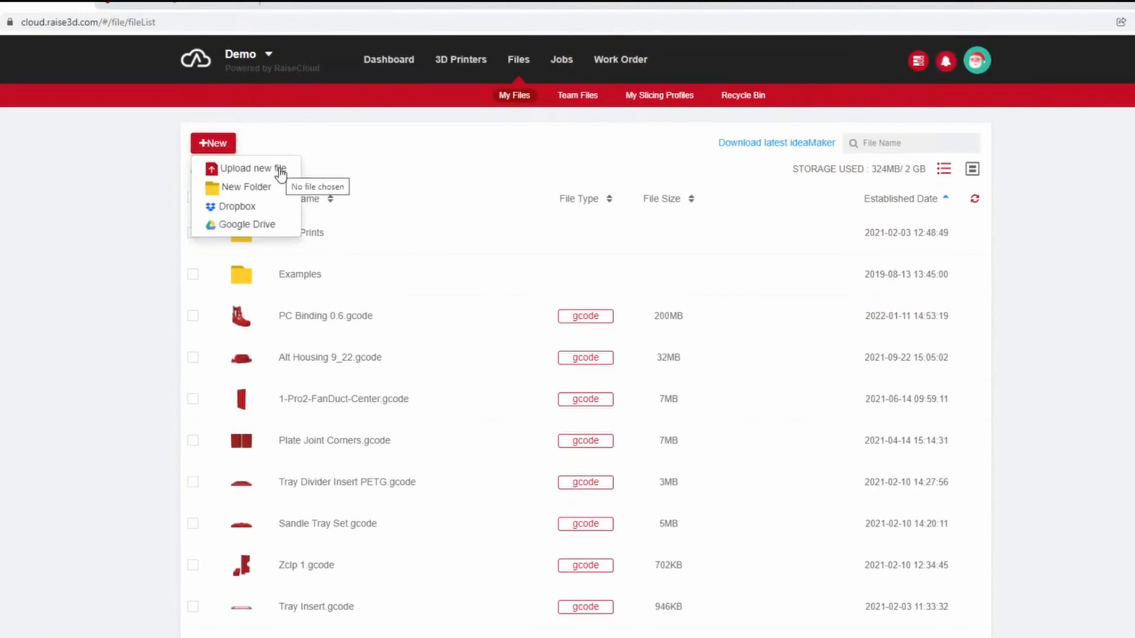
scroll(520, 467, down, 2)
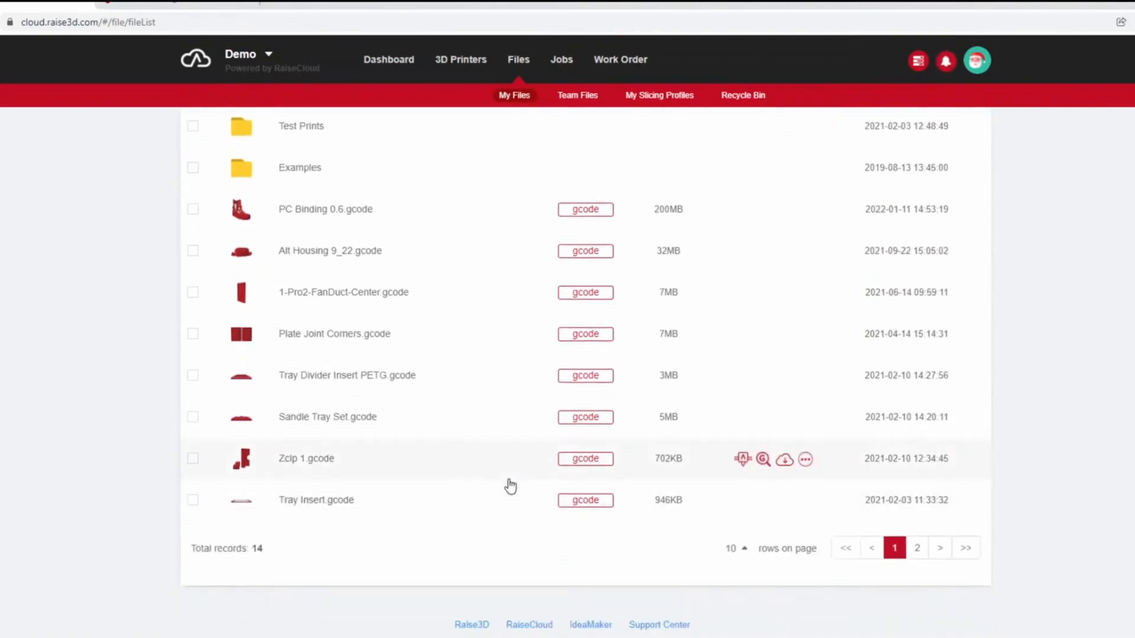
scroll(510, 487, up, 2)
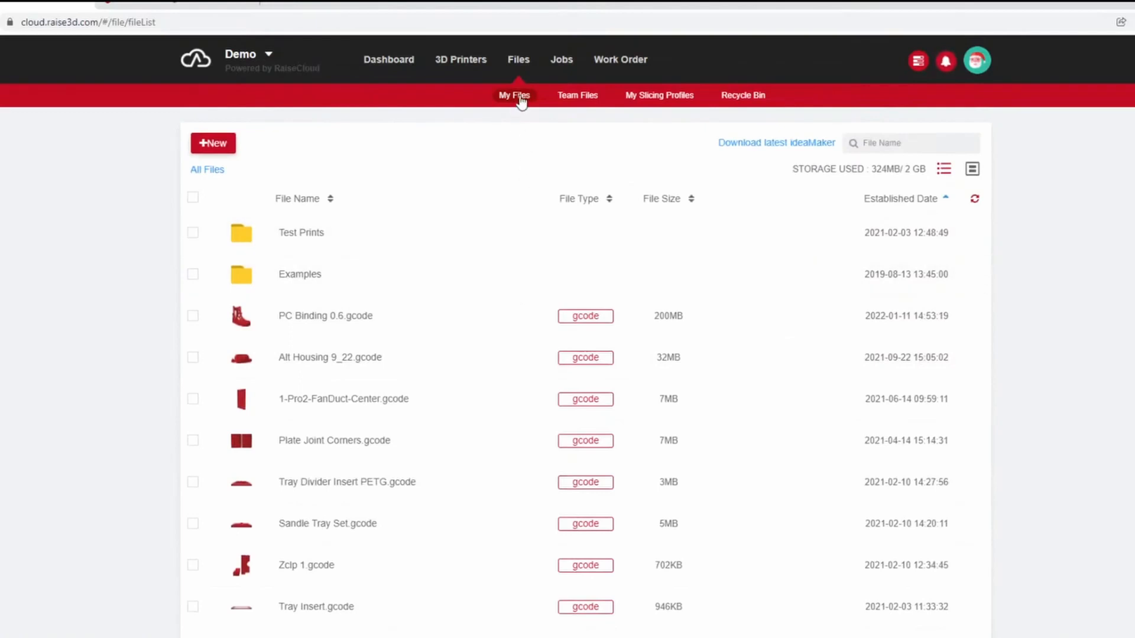
Check the Team Files, then return to My Files and show its second page.
click(578, 100)
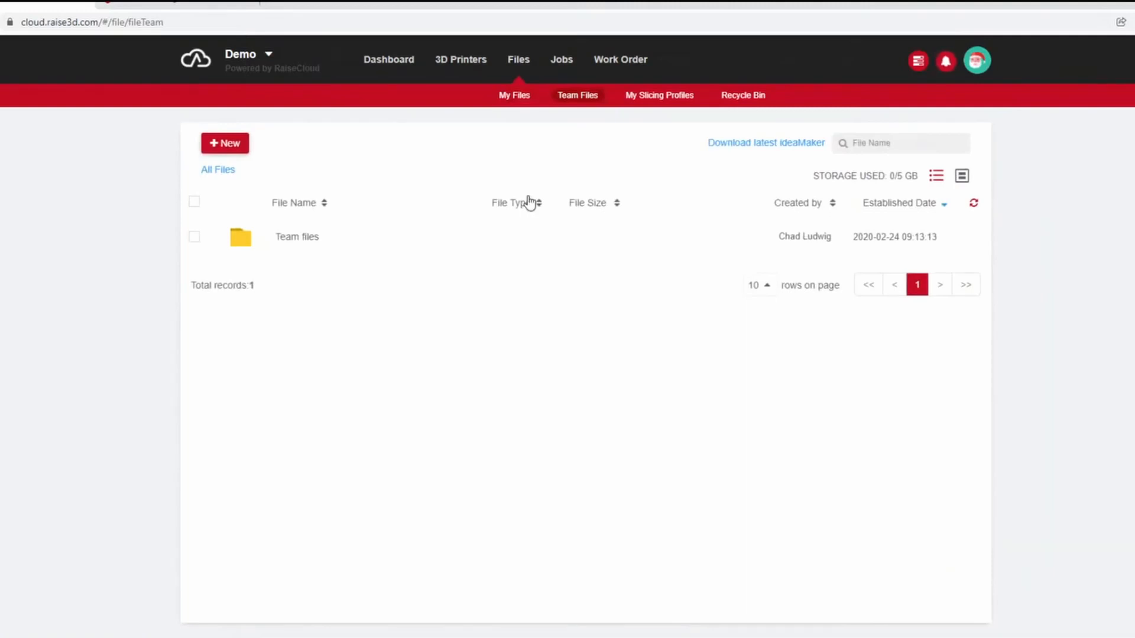
click(521, 103)
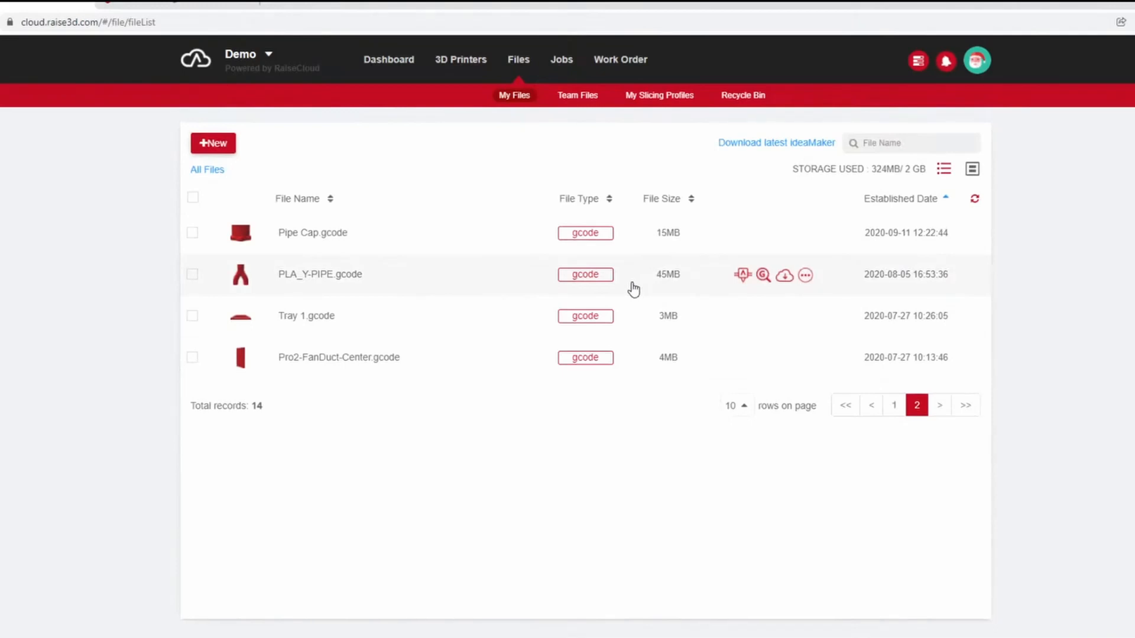
Open the print setup for PLA_Y-PIPE.gcode and review the printer filters and available printers.
click(743, 276)
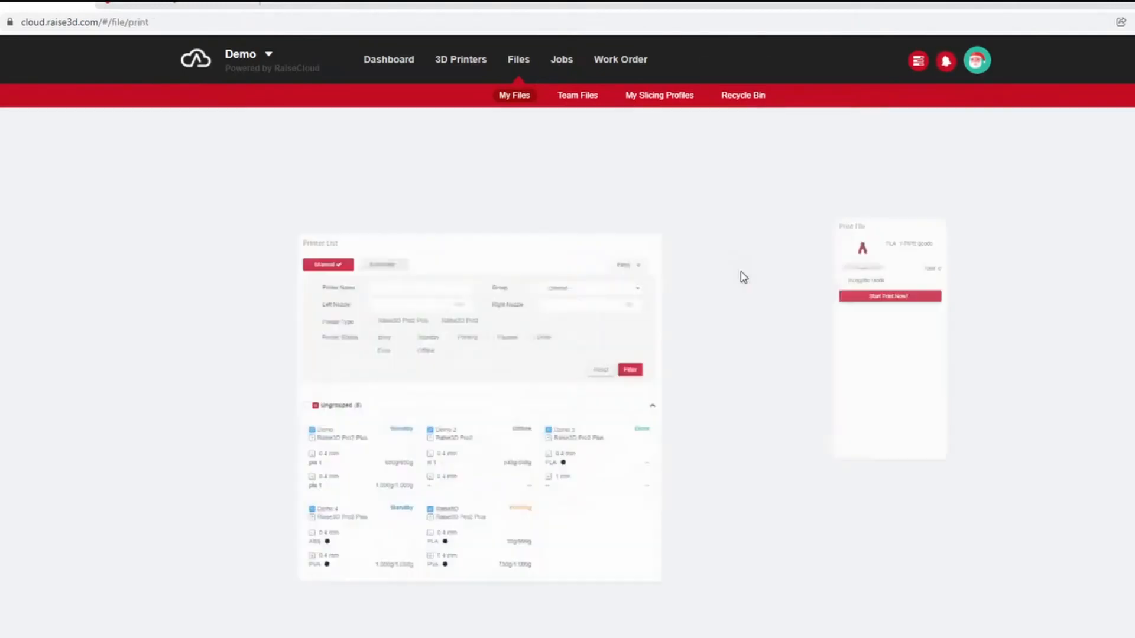
scroll(712, 266, down, 2)
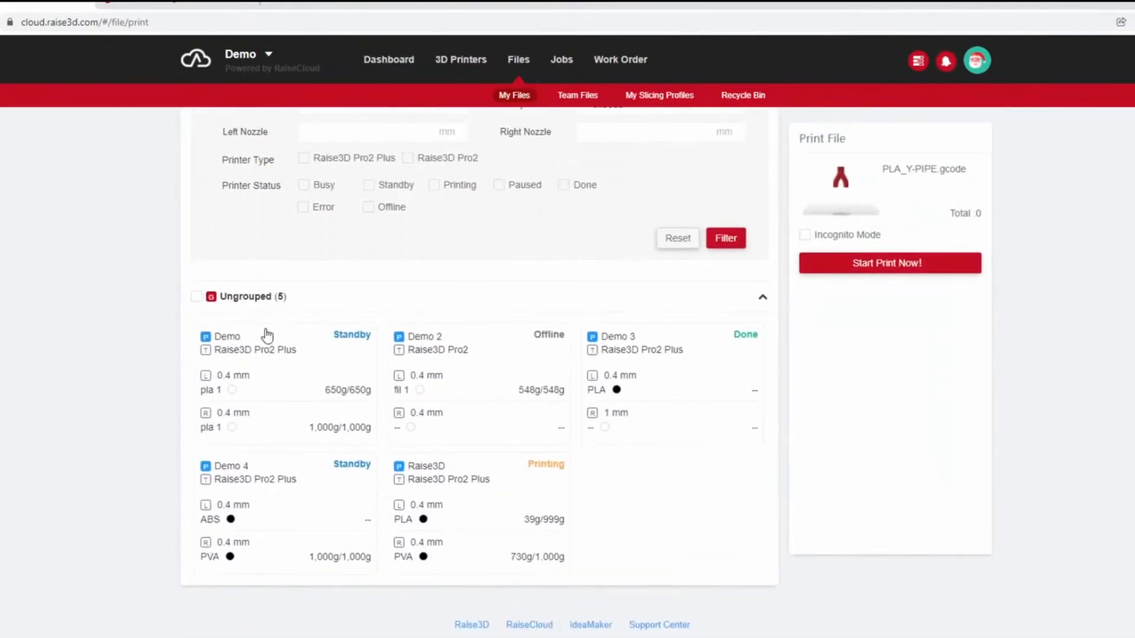
scroll(266, 329, up, 2)
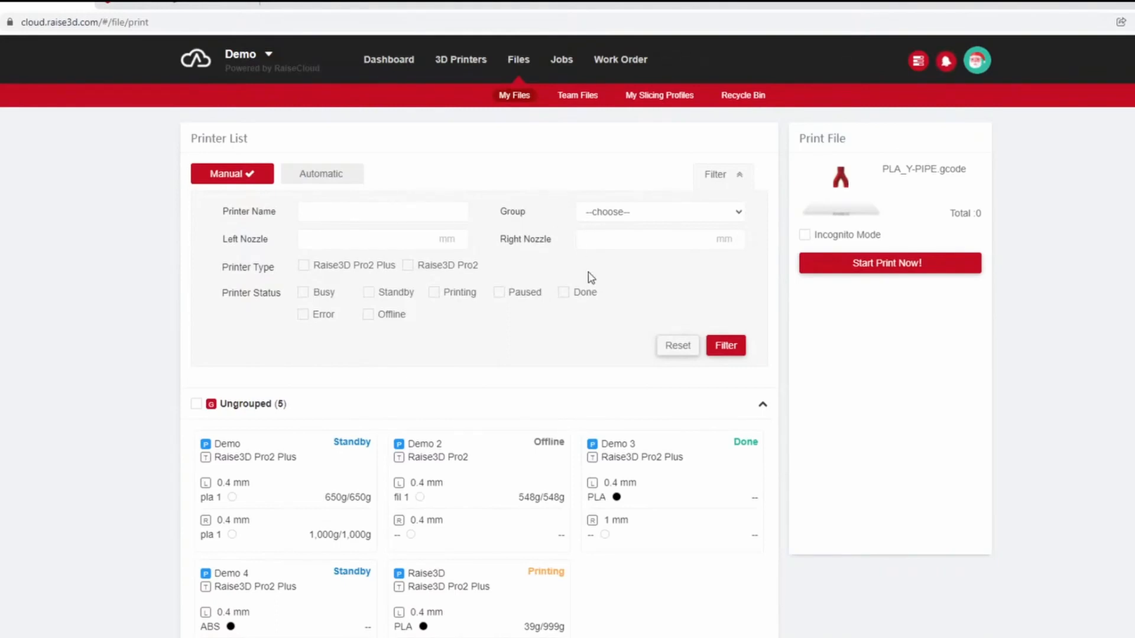
scroll(589, 283, down, 2)
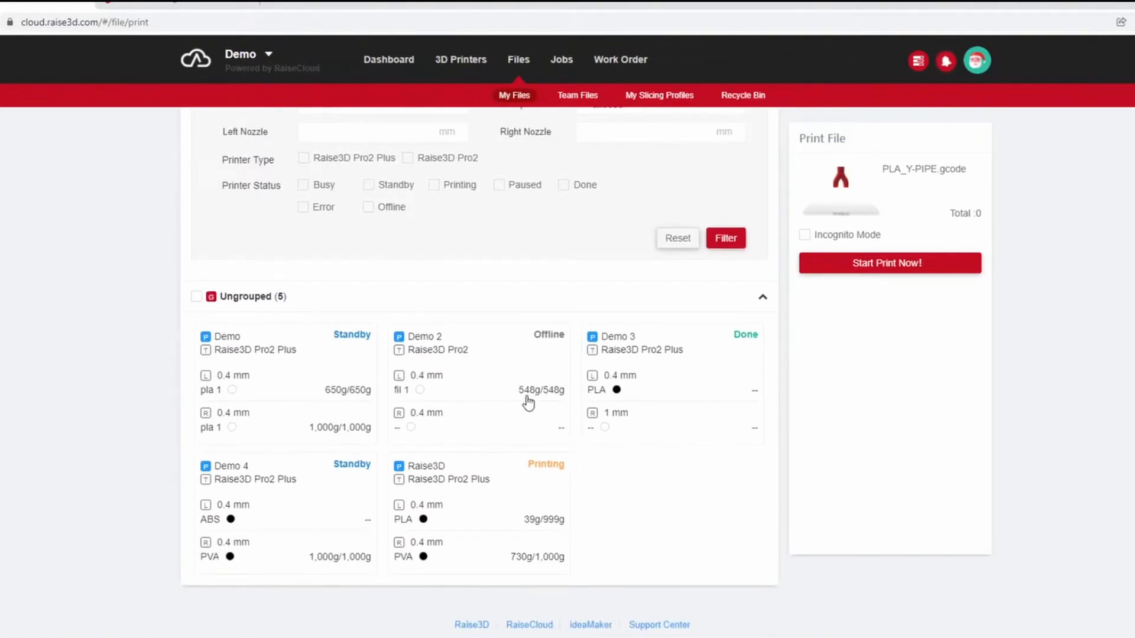
Leave the print setup and view the Demo printer's queue, temperature and filament details.
click(462, 62)
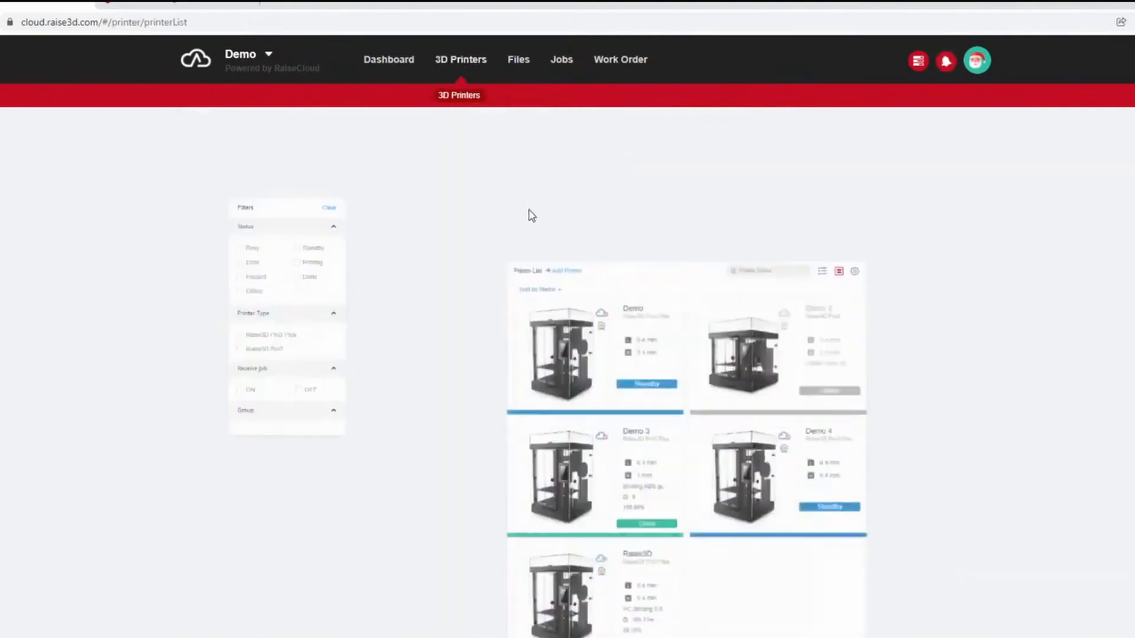
click(562, 243)
scroll(463, 431, down, 2)
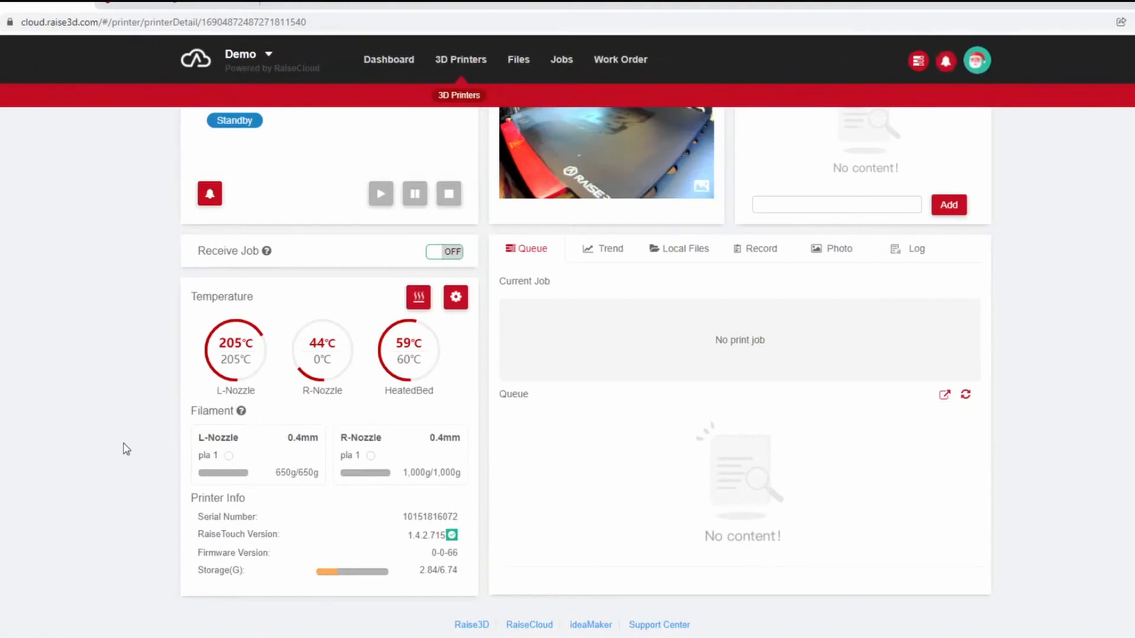
Return to the stored files, open the print setup for PLA_Y-PIPE.gcode and view the printer group filter options.
scroll(253, 509, up, 2)
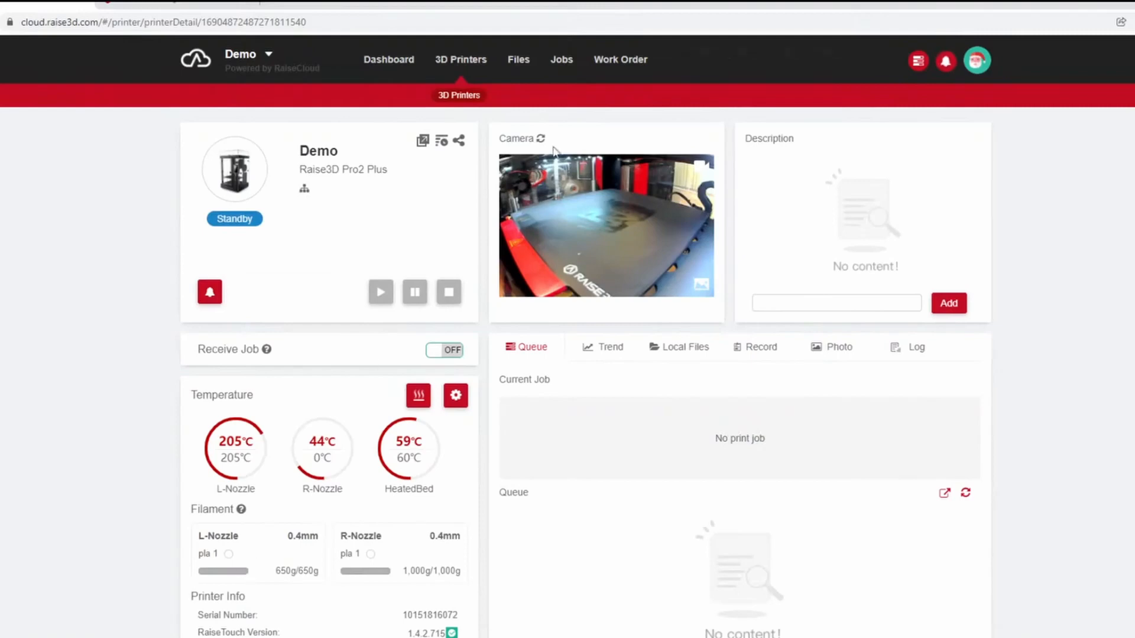
click(569, 63)
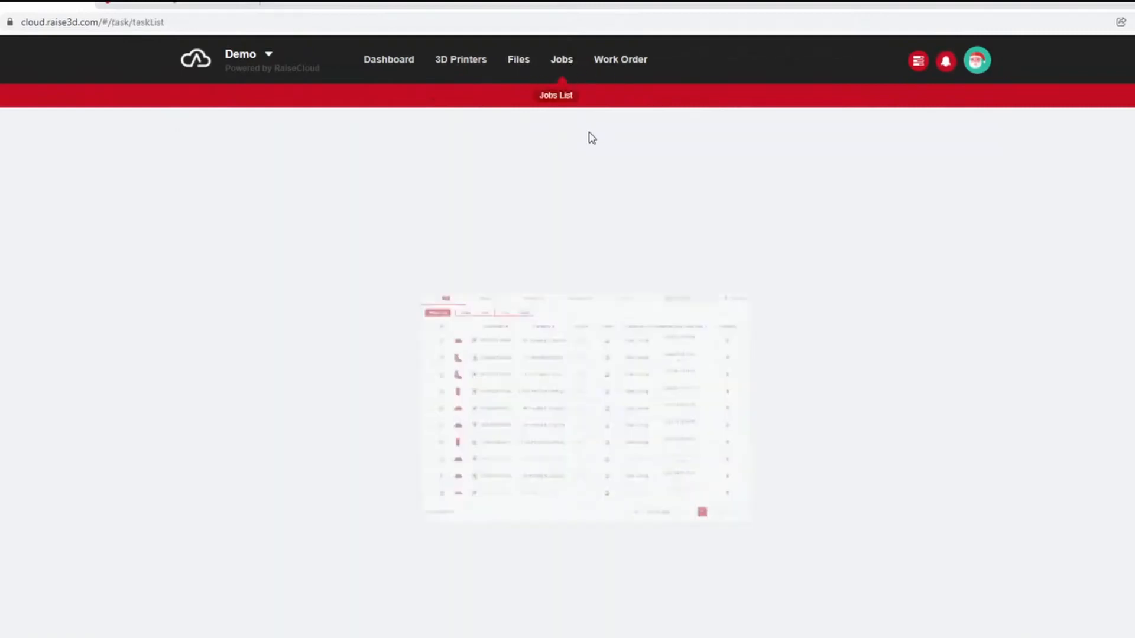
click(518, 72)
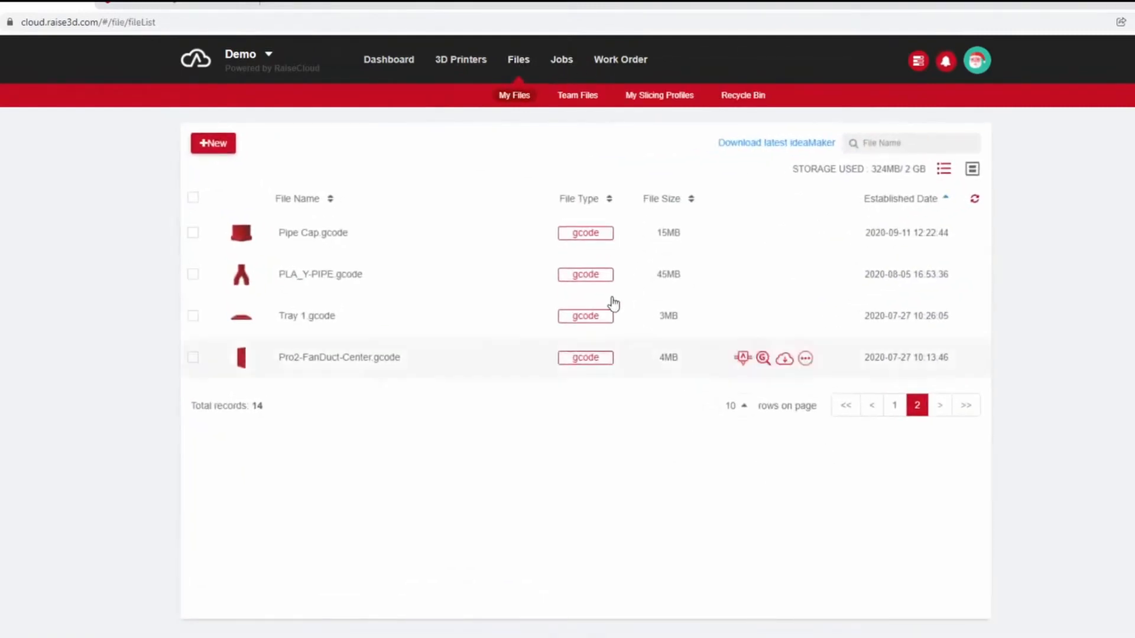
click(762, 274)
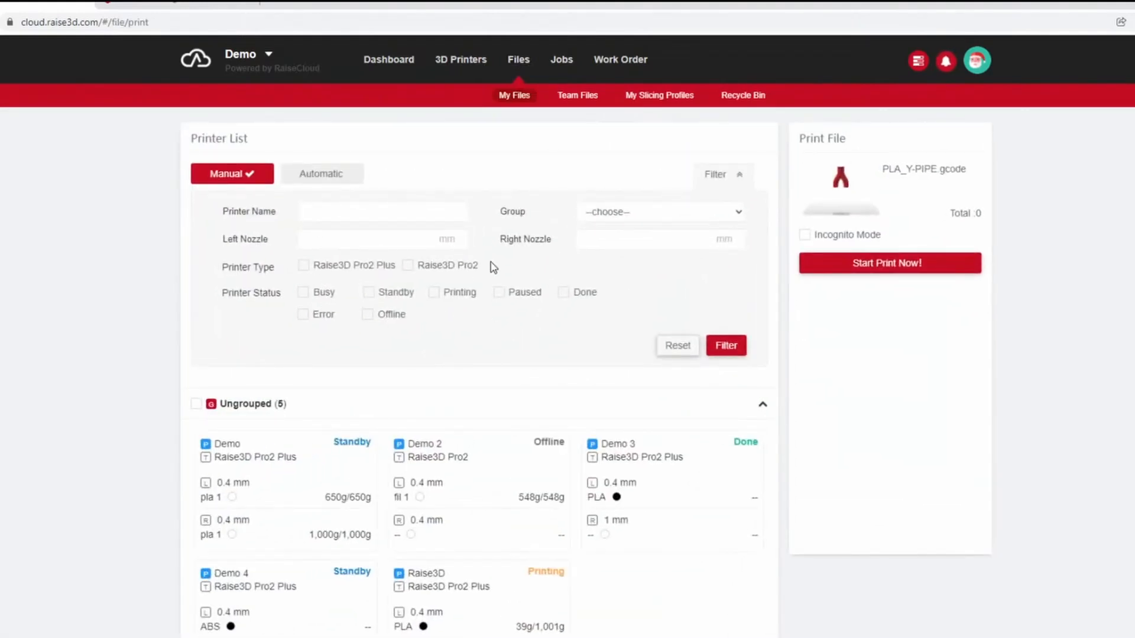
click(653, 213)
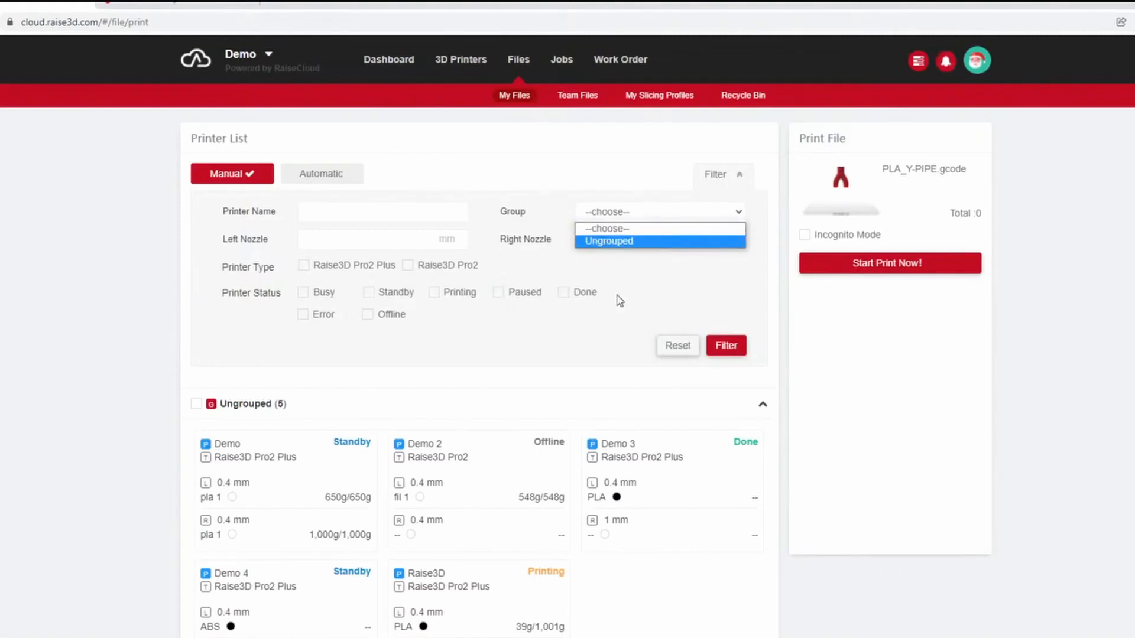
click(609, 345)
Select the Demo and Demo 2 printers for PLA_Y-PIPE.gcode, start the print and confirm the job.
scroll(609, 345, down, 2)
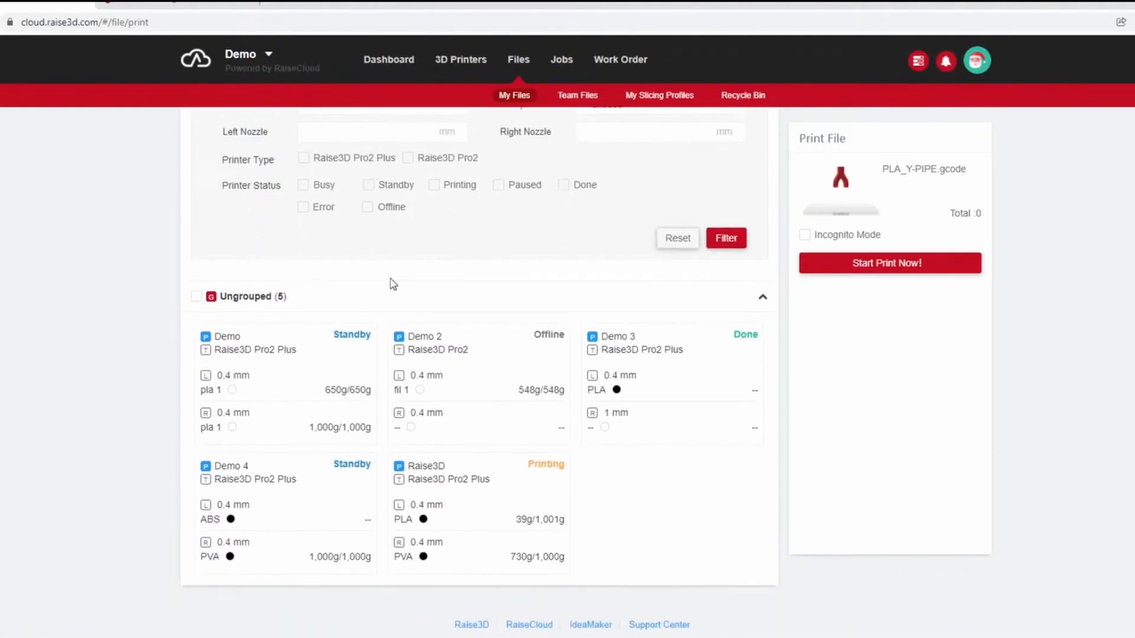
click(322, 360)
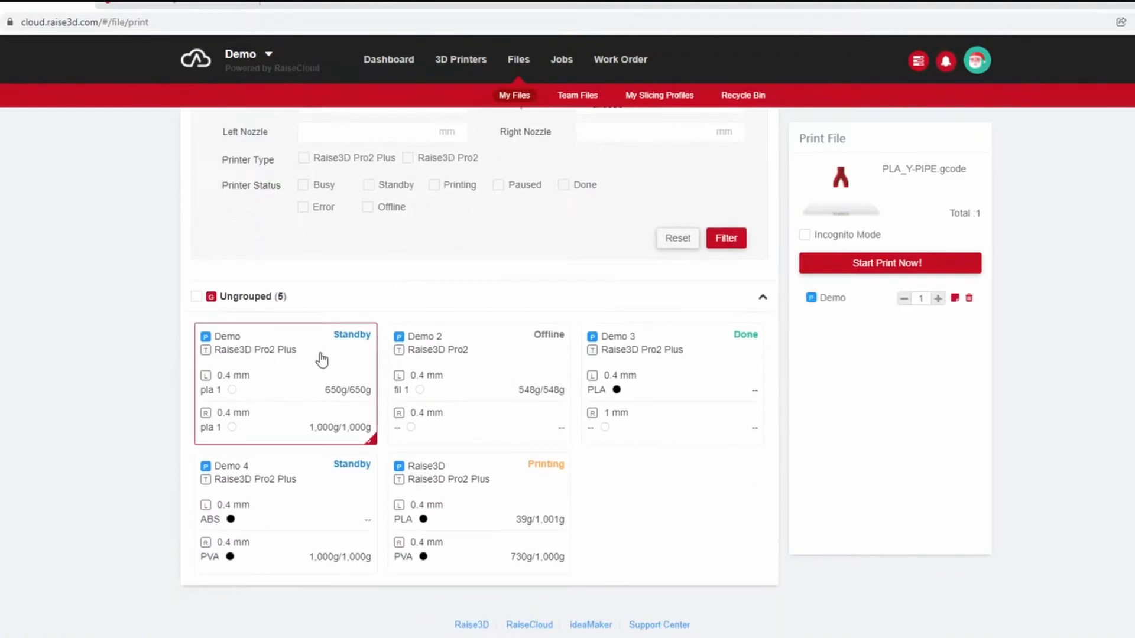
click(486, 368)
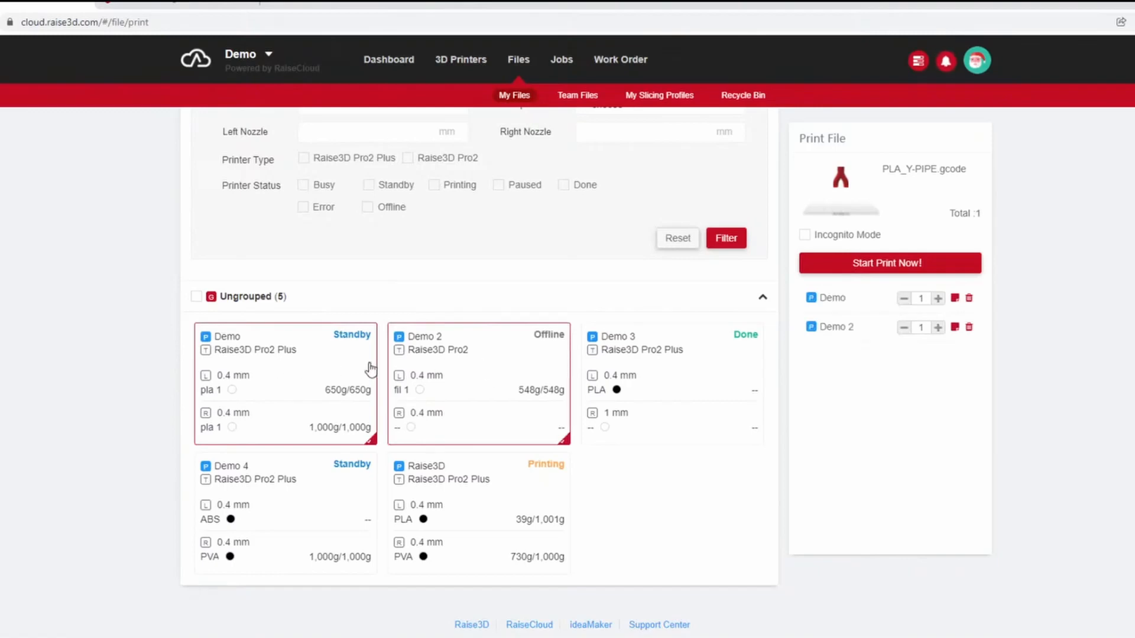
click(915, 264)
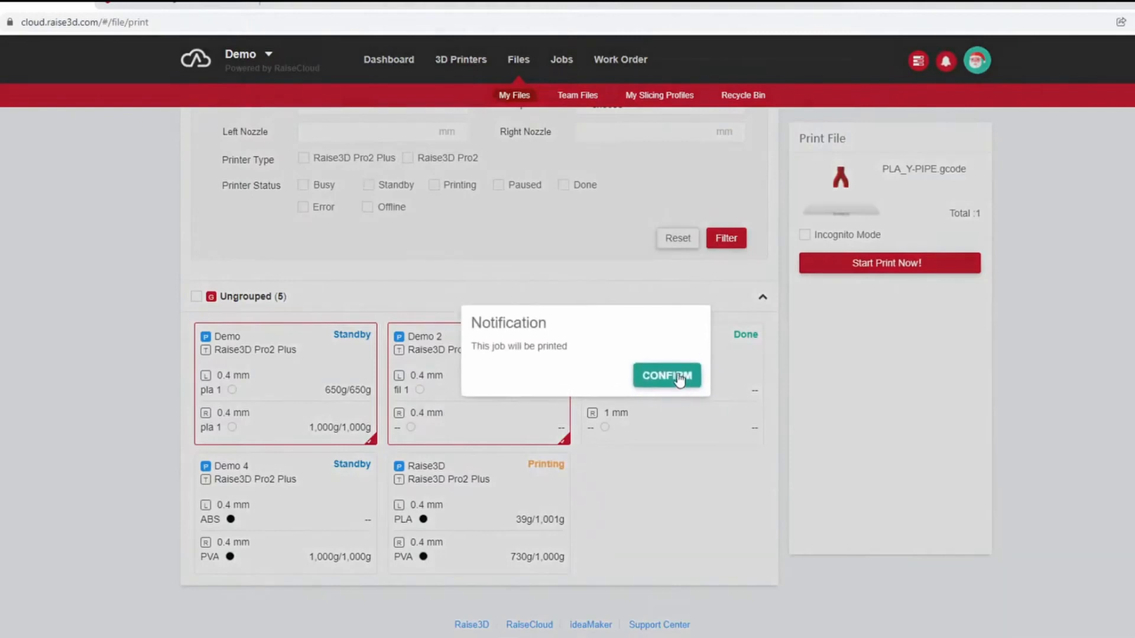
click(674, 374)
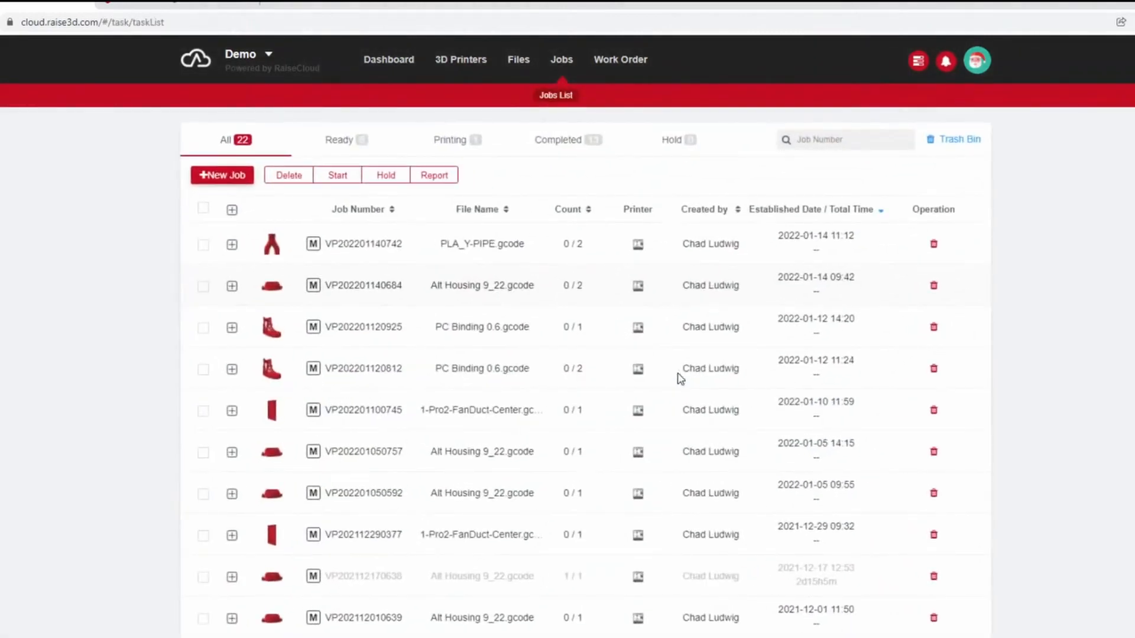
Check the dashboard overview, then go to the work orders and start a new one.
click(407, 64)
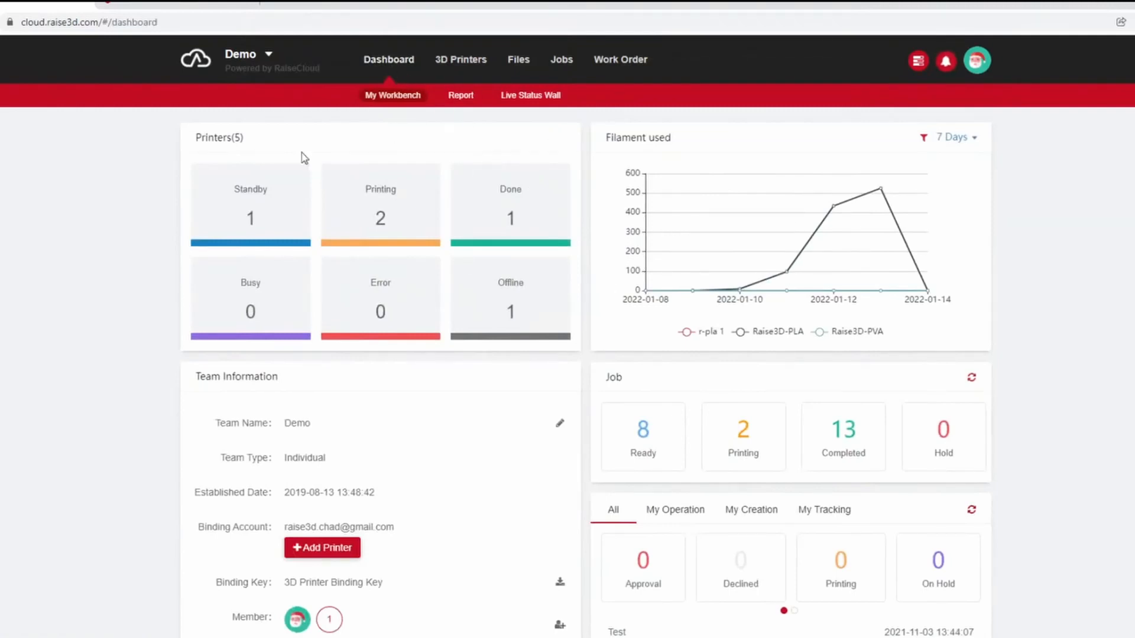
click(524, 61)
click(632, 65)
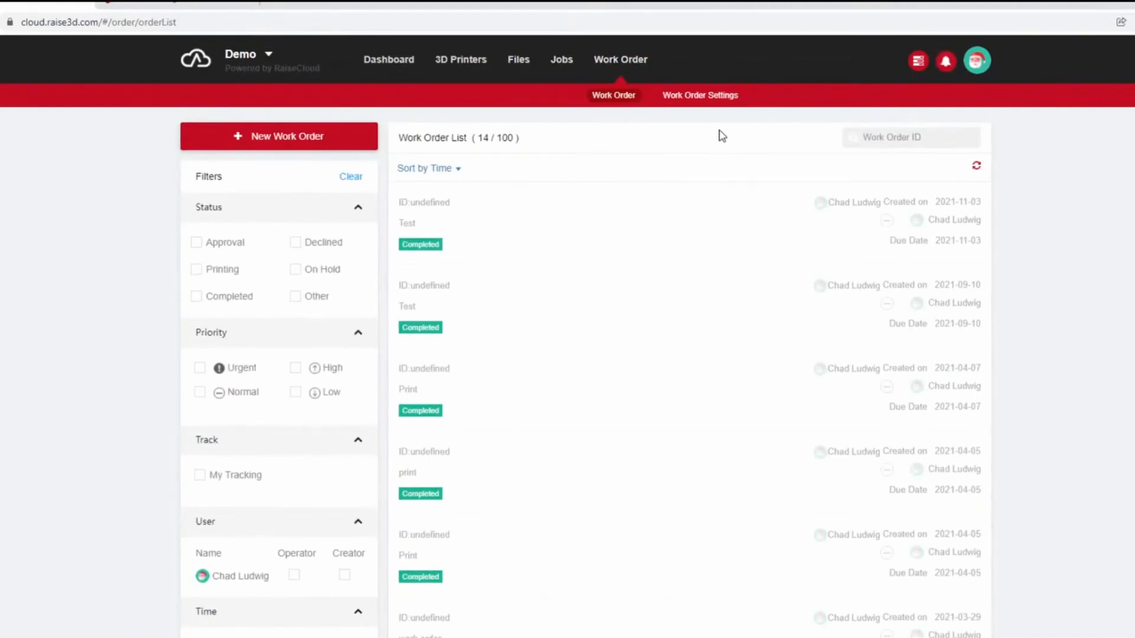
click(289, 136)
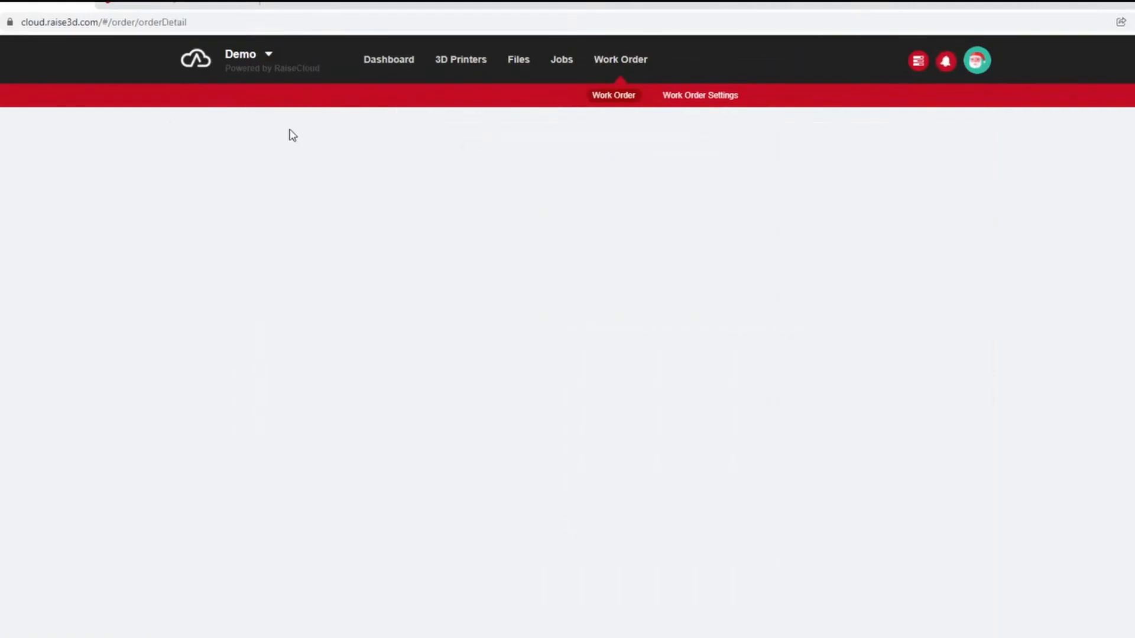
Title the work order Print, enter Print Request as its detail and choose the Default form template.
scroll(523, 228, down, 1)
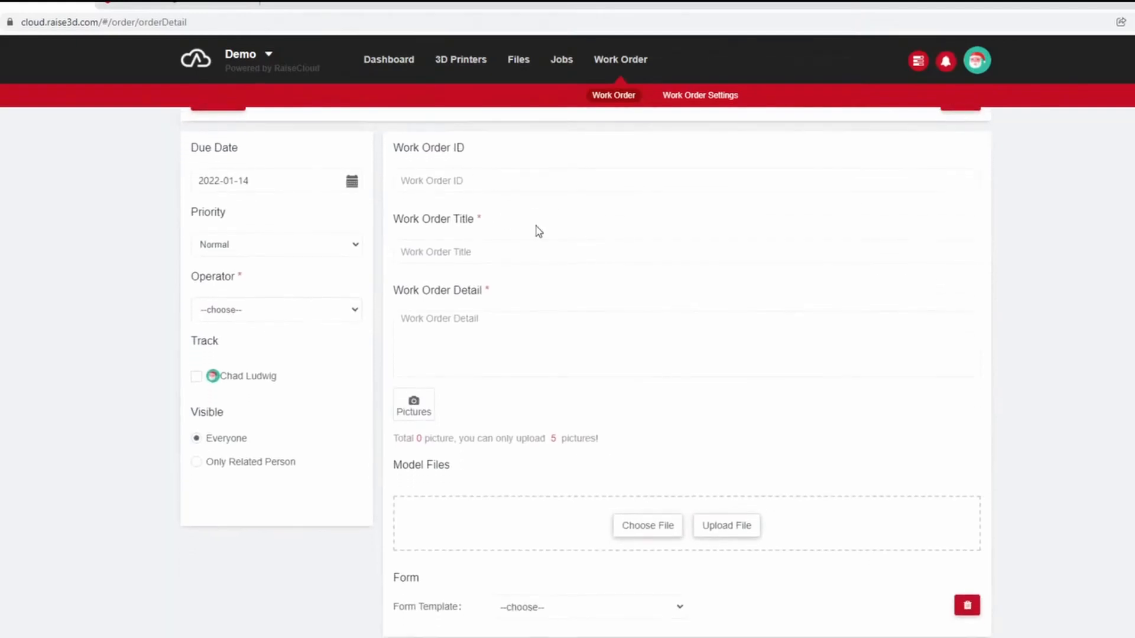
scroll(539, 231, up, 1)
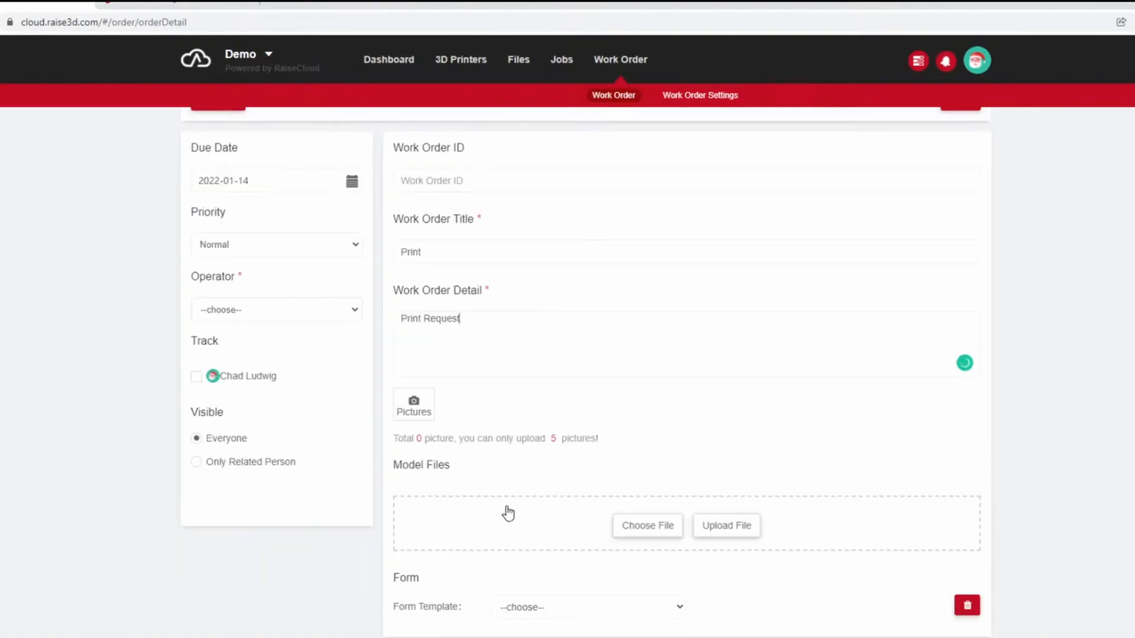
click(533, 609)
click(532, 636)
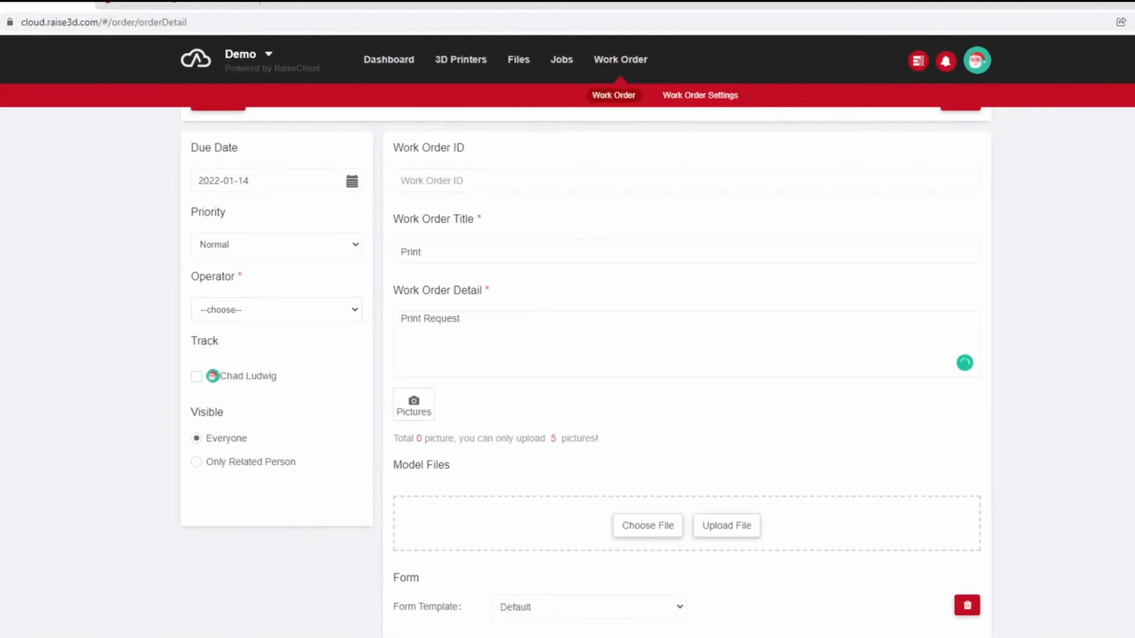
Review the Default form's fields, set its date to 01/14/2022 and enter 0.1mm as the detail of slicing.
scroll(784, 580, down, 7)
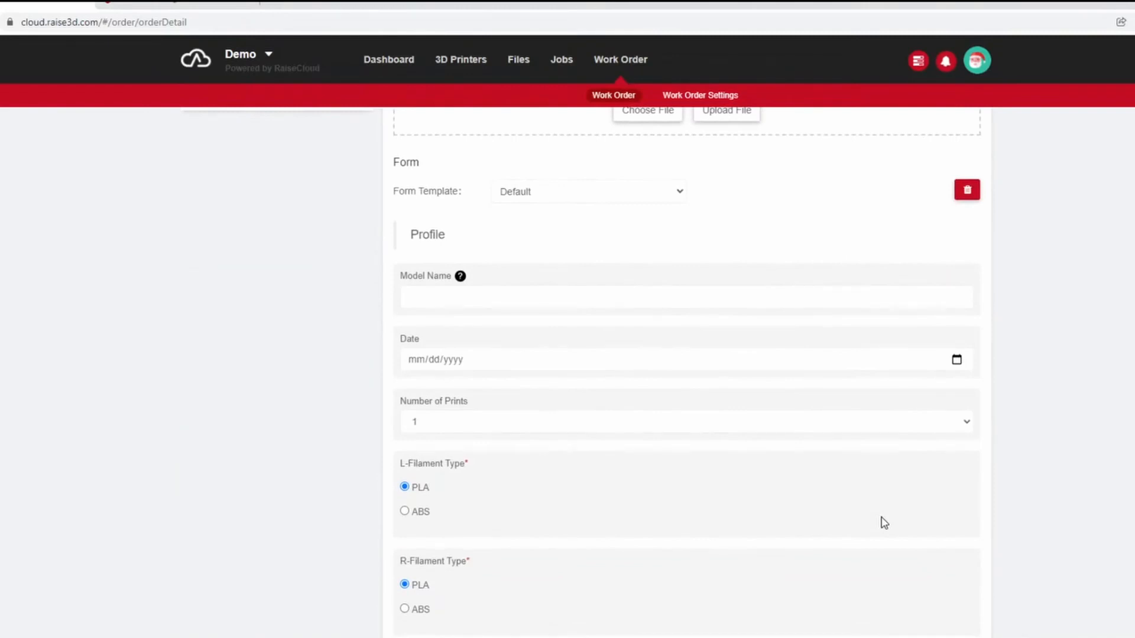
scroll(639, 281, down, 1)
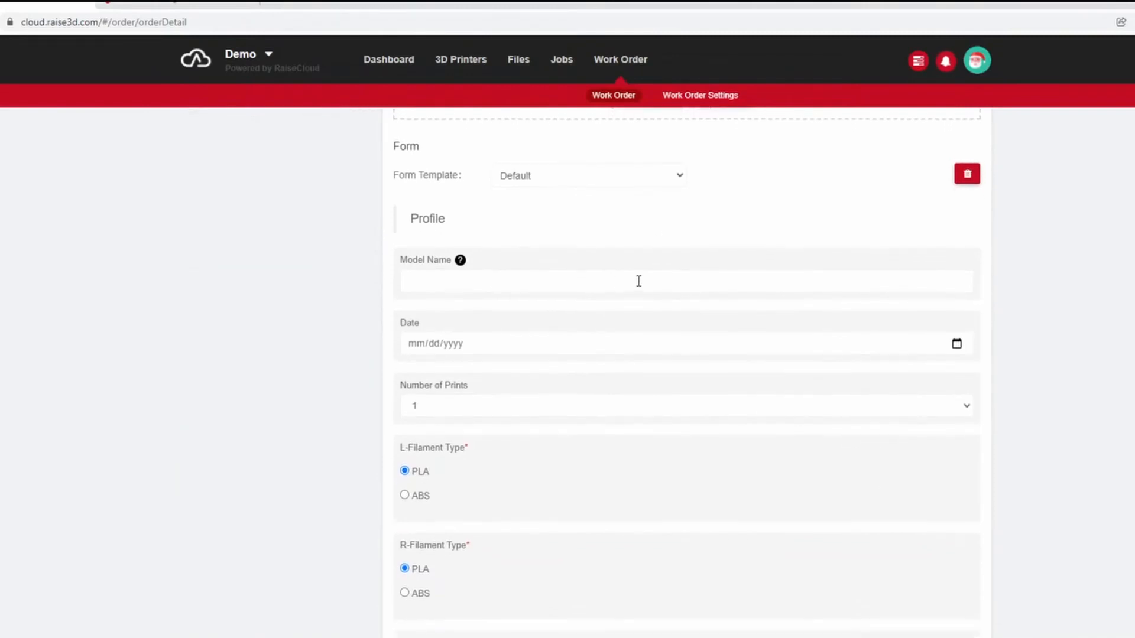
scroll(489, 246, down, 3)
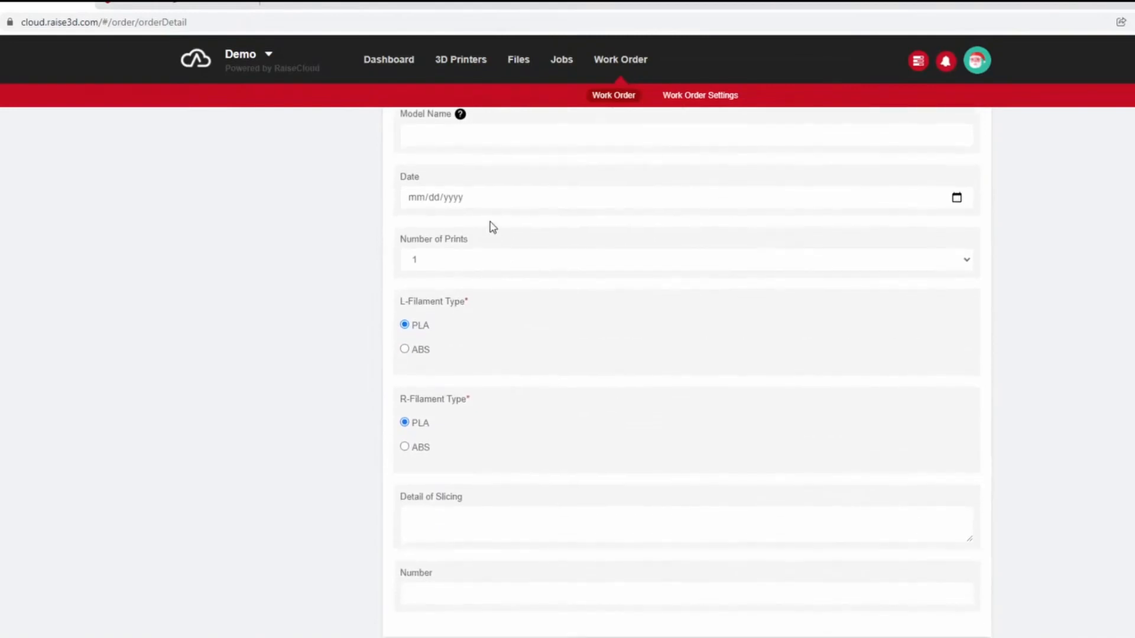
scroll(662, 372, up, 5)
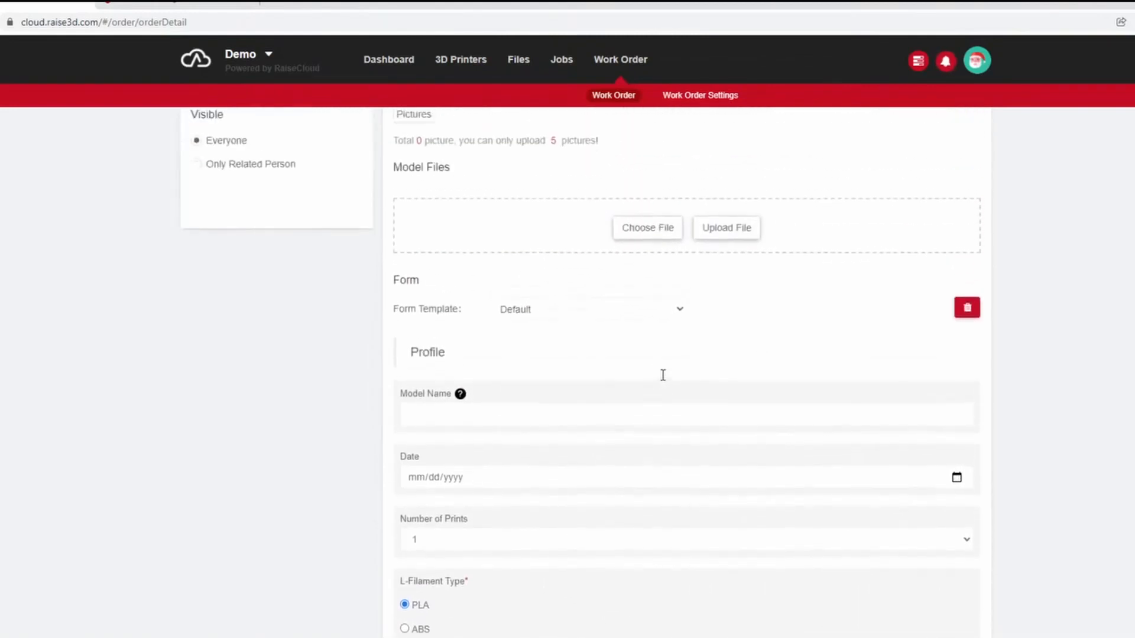
scroll(663, 374, up, 5)
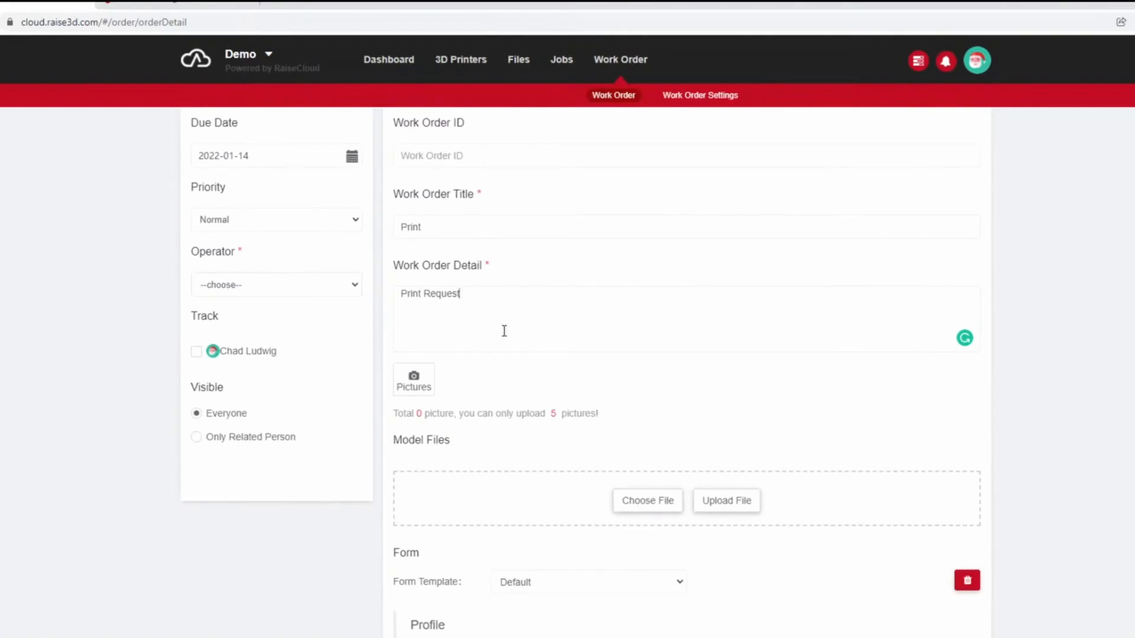
scroll(542, 425, down, 9)
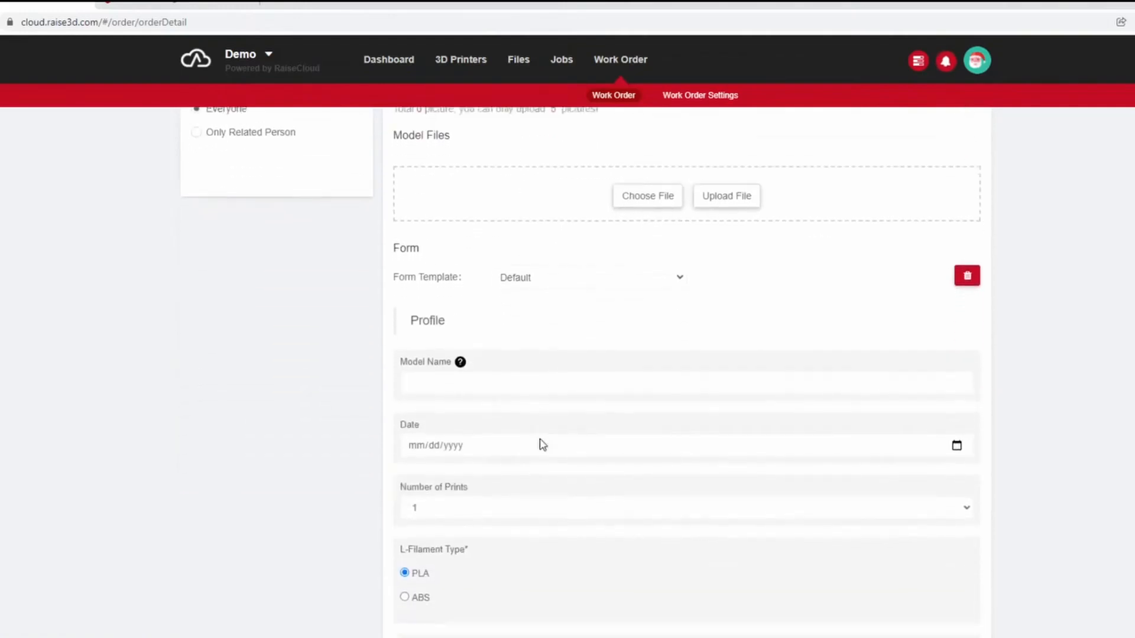
click(541, 269)
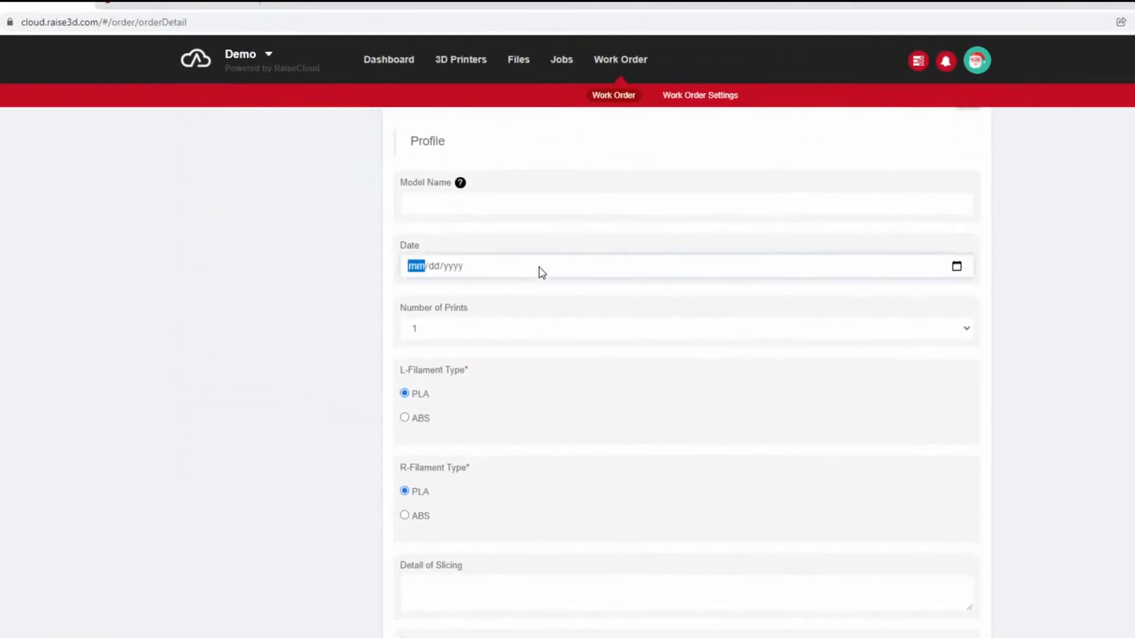
click(957, 269)
click(522, 379)
scroll(485, 343, down, 1)
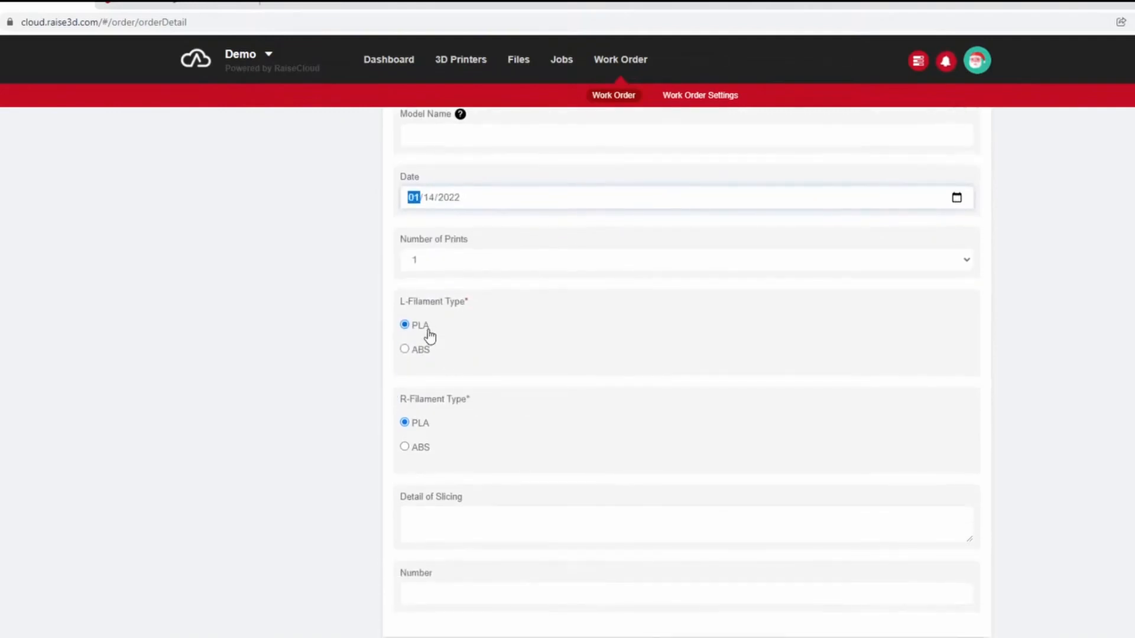
click(482, 518)
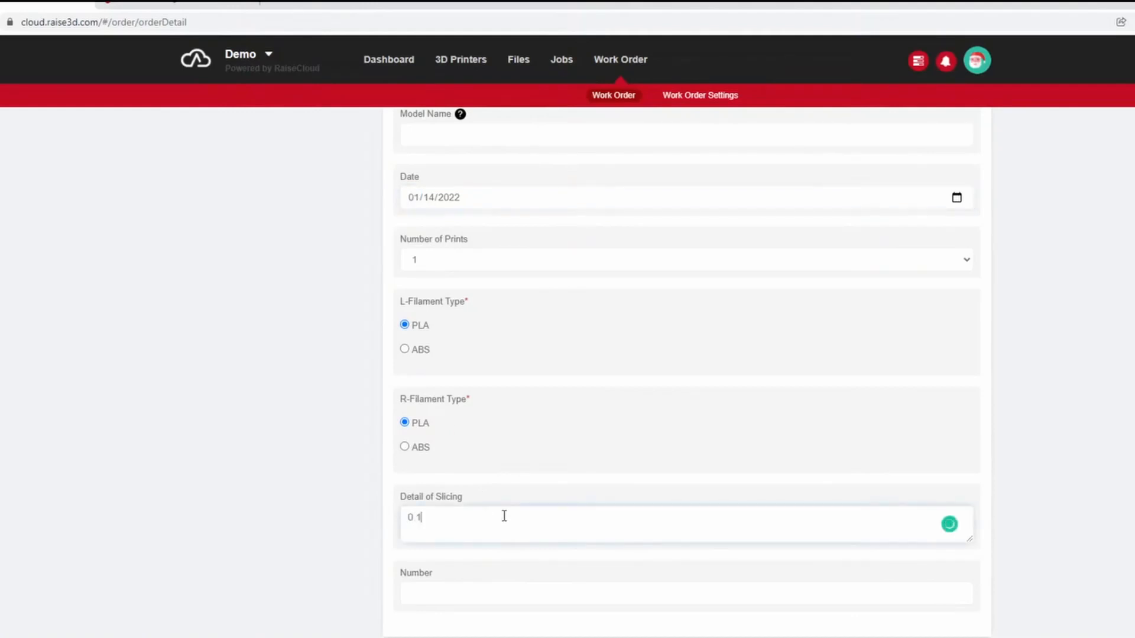
click(486, 590)
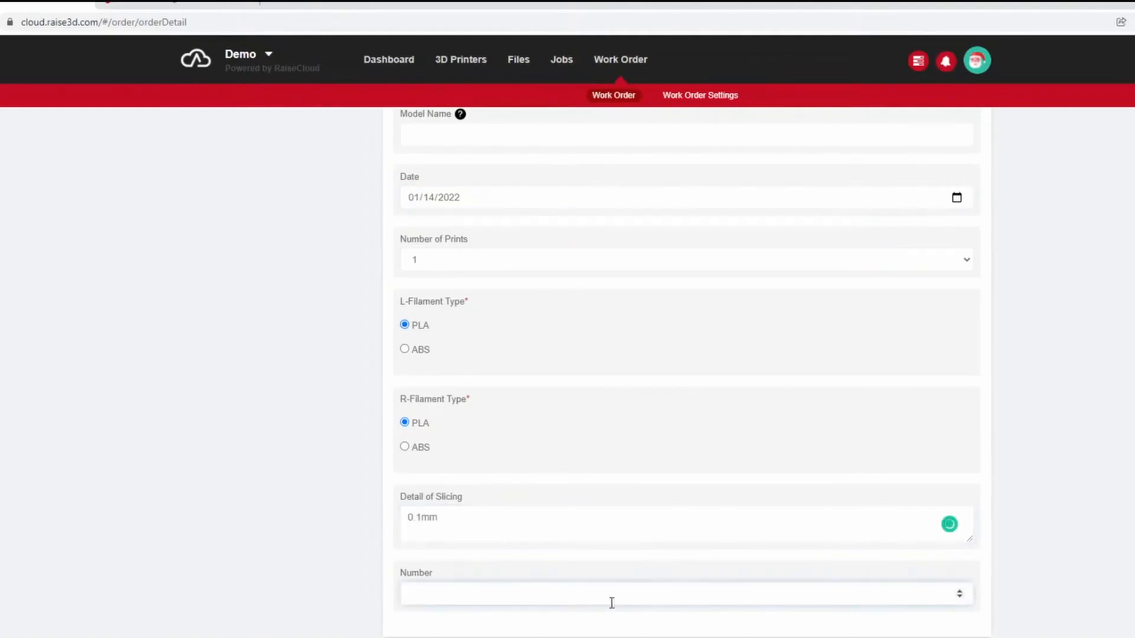
Assign the team member as the work order's operator and save the work order.
scroll(459, 535, up, 1)
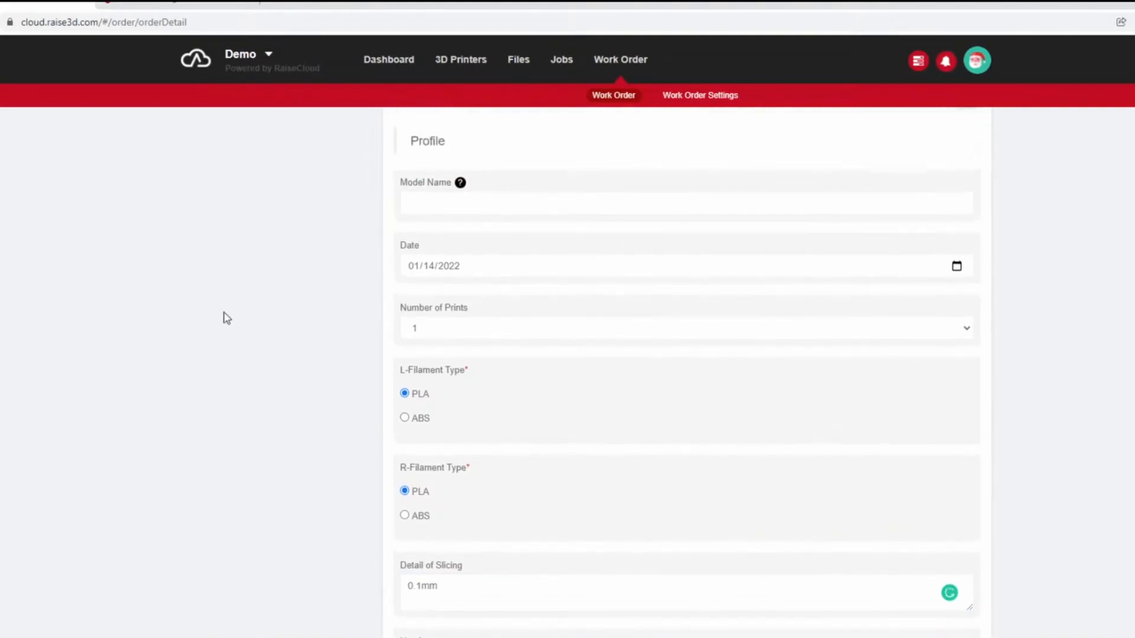
scroll(261, 348, up, 10)
click(314, 355)
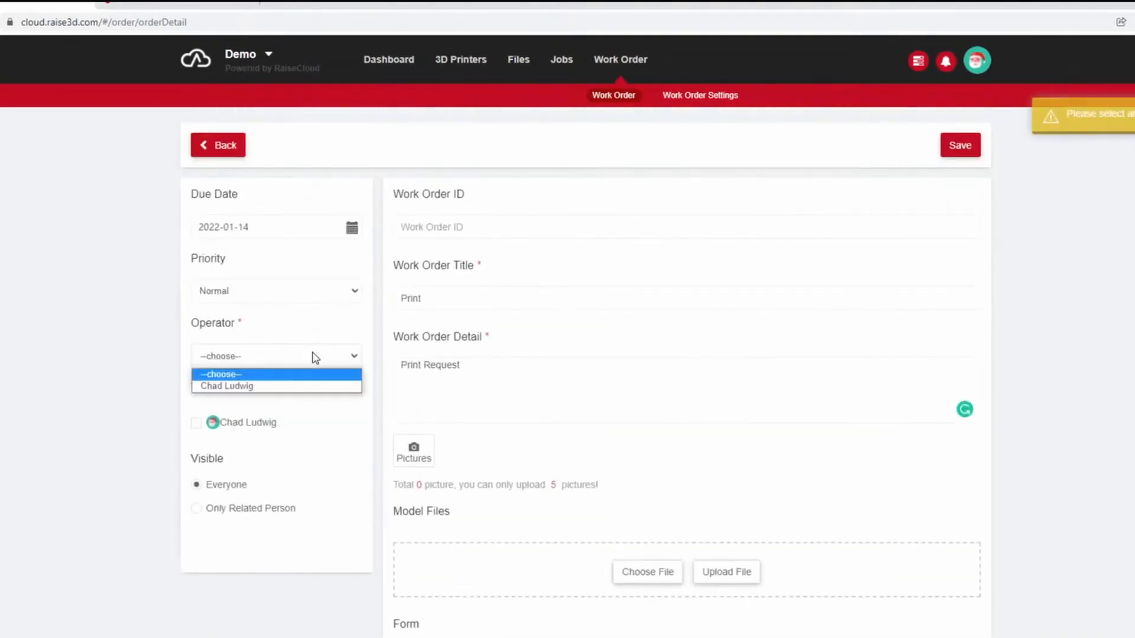
click(278, 388)
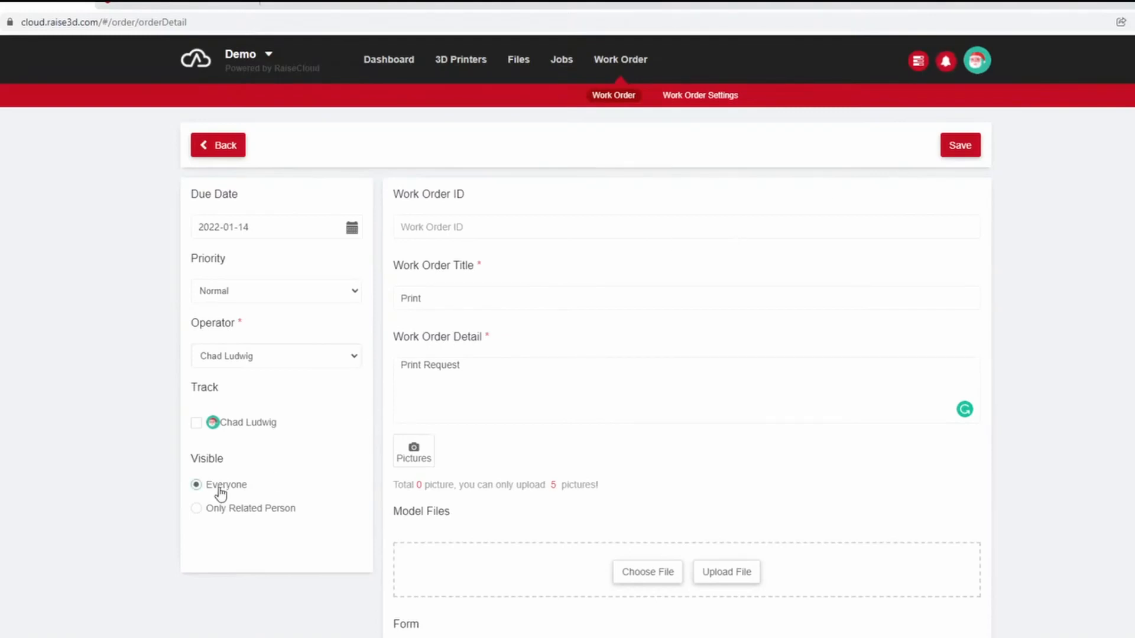
click(228, 512)
click(964, 149)
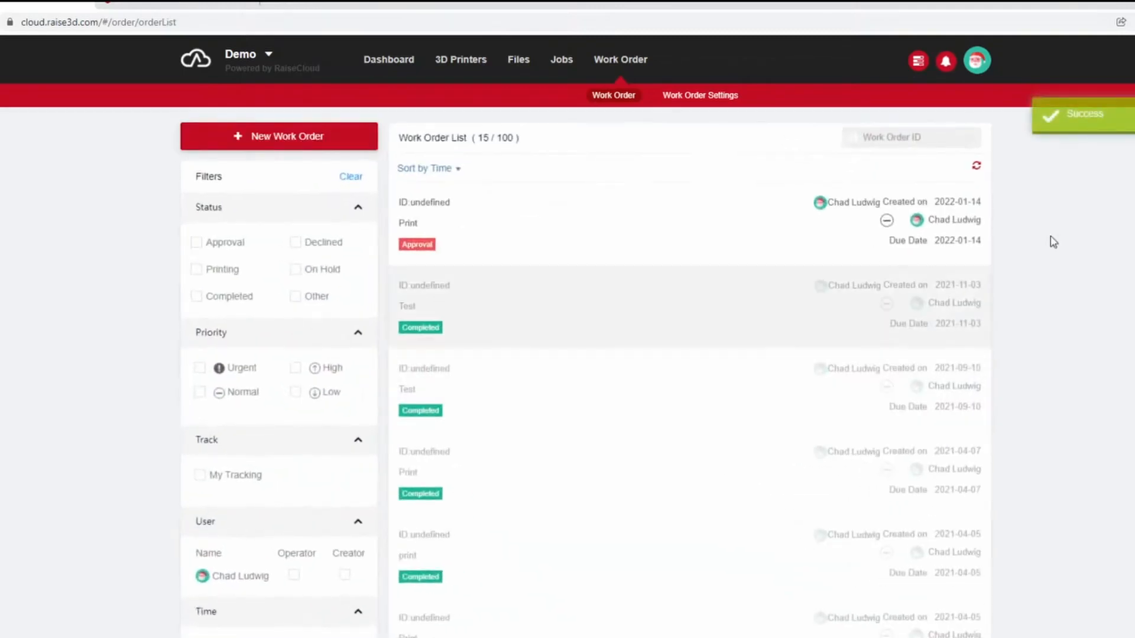
Open the new Print work order and review its form details, including the slicing detail.
click(634, 243)
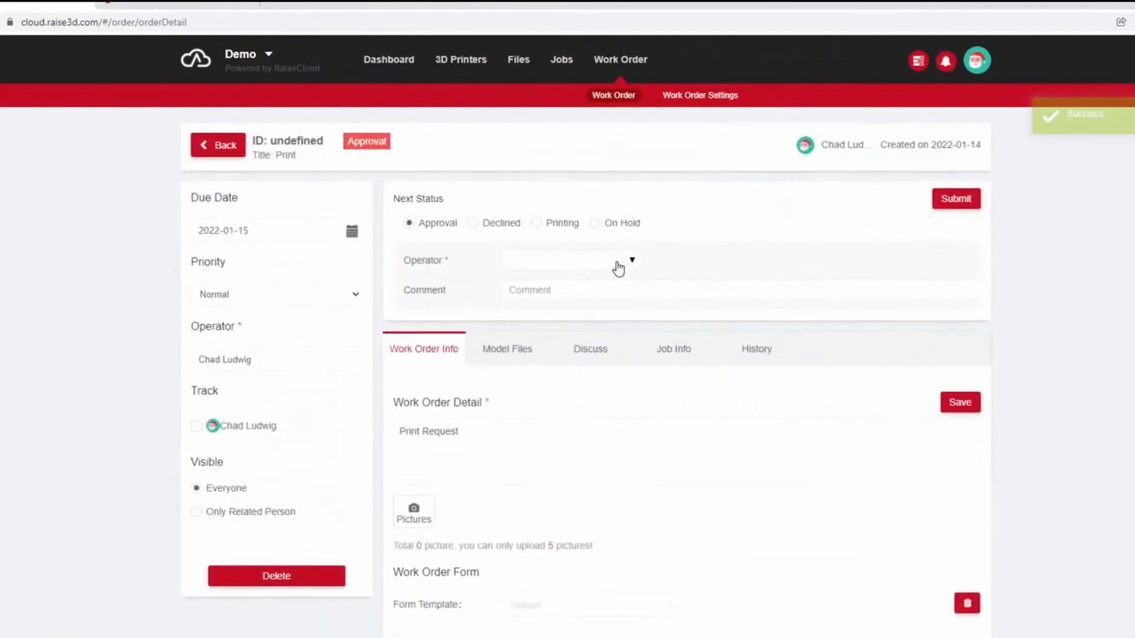
scroll(766, 332, down, 3)
scroll(764, 342, down, 6)
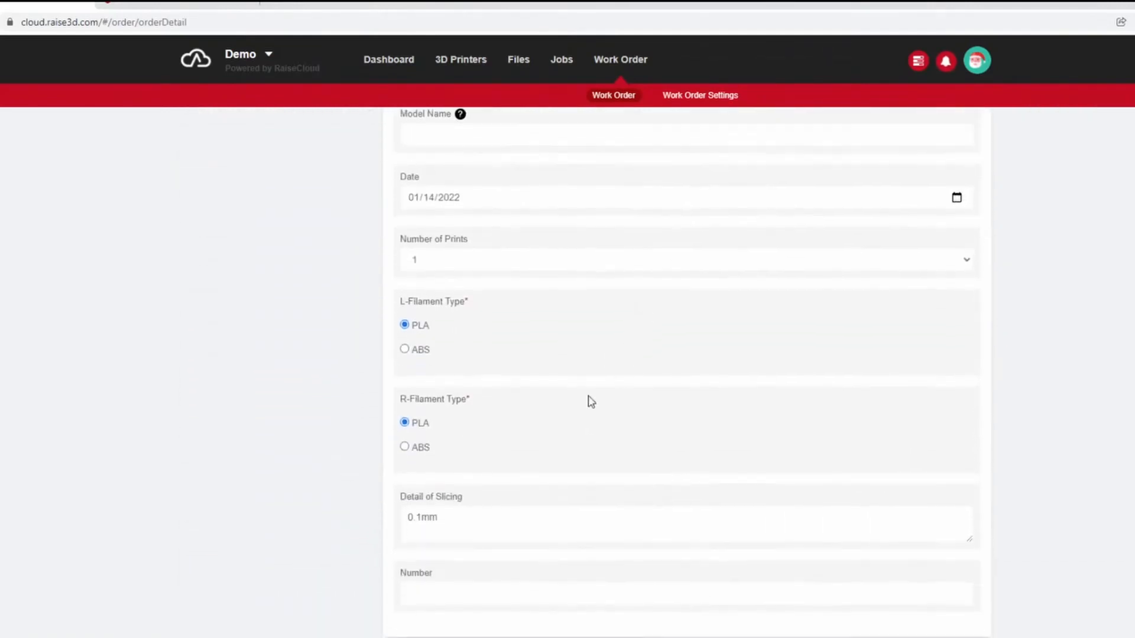
triple_click(464, 530)
click(591, 513)
scroll(636, 512, up, 10)
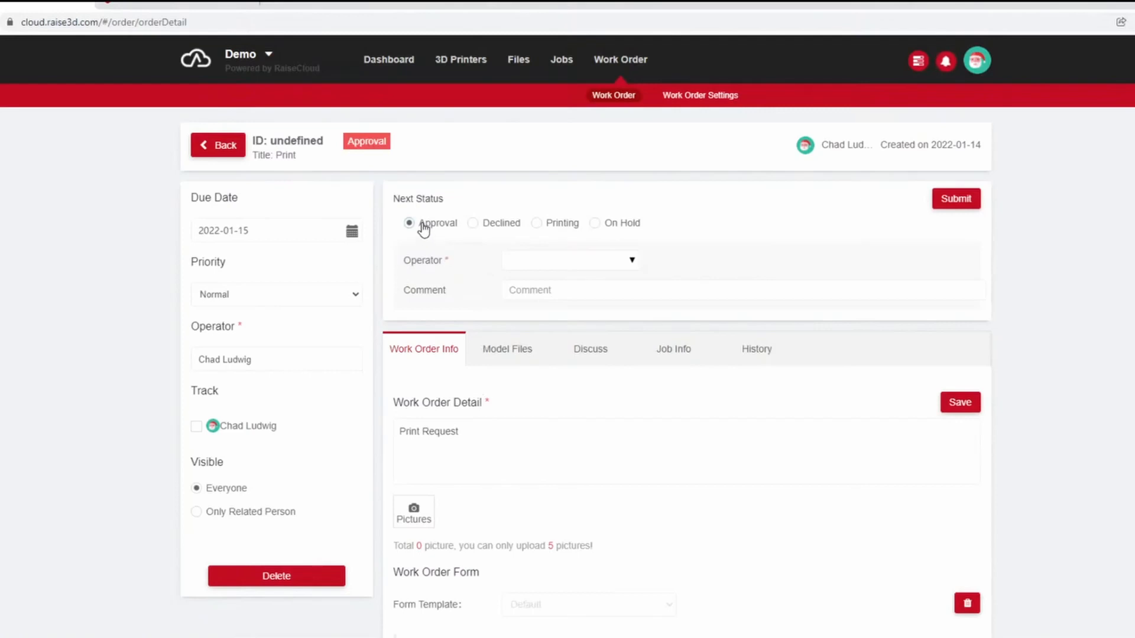
Go through the next status options, choose On Hold and assign the team member as operator for that status.
click(473, 224)
click(545, 227)
click(609, 226)
click(628, 260)
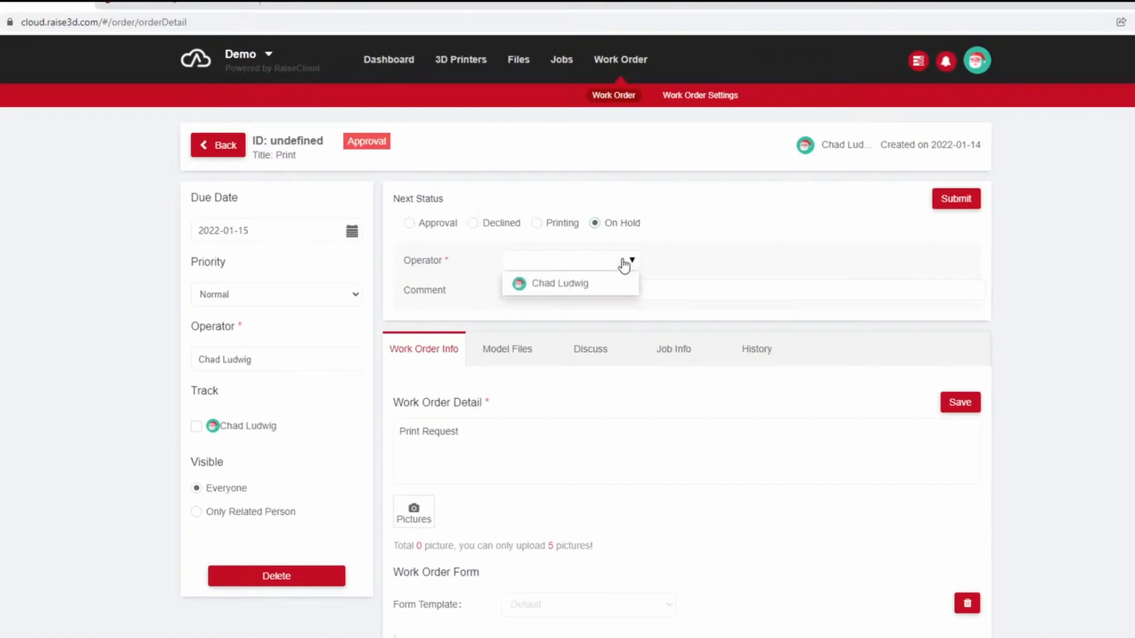
click(582, 282)
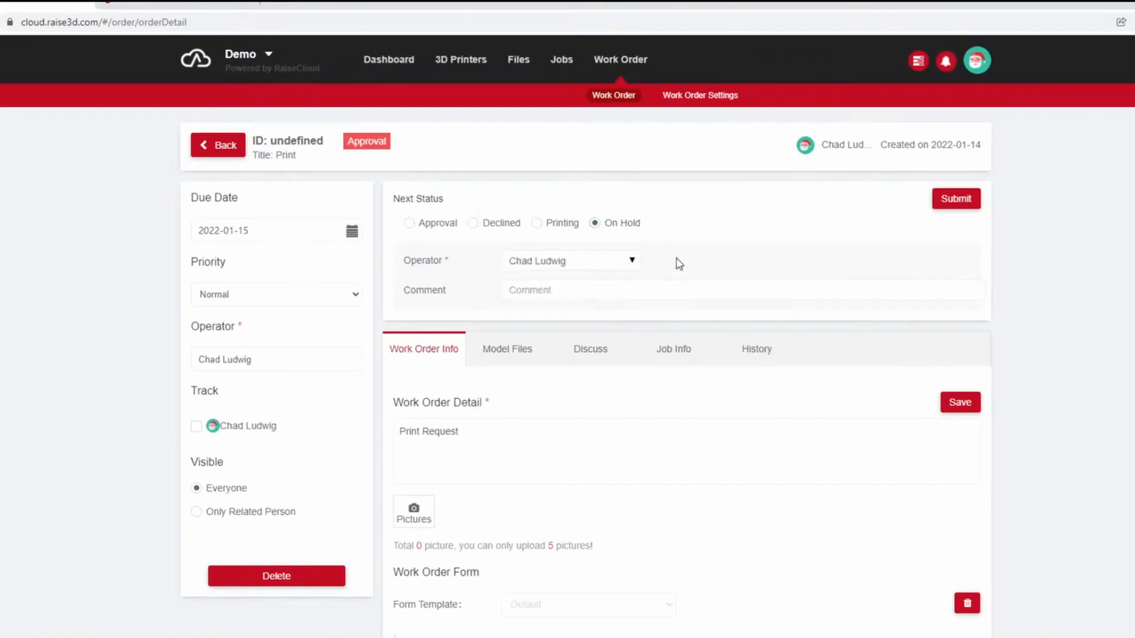
Submit the On Hold status, and return the work order to Approval with the team member as operator.
click(964, 199)
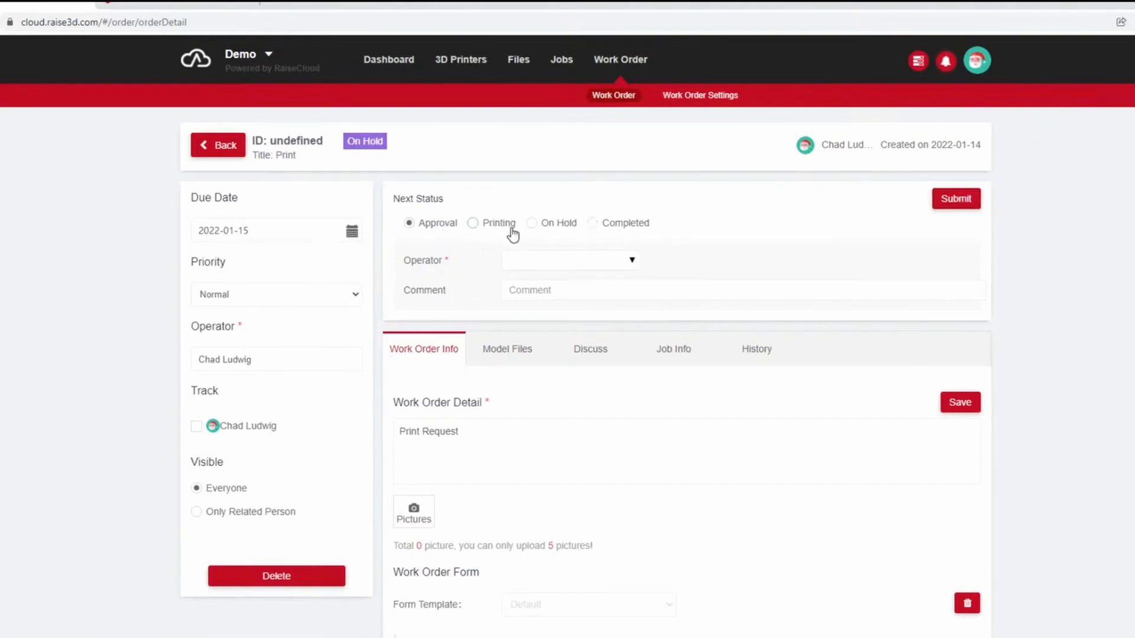
click(492, 233)
click(570, 267)
click(557, 282)
click(974, 211)
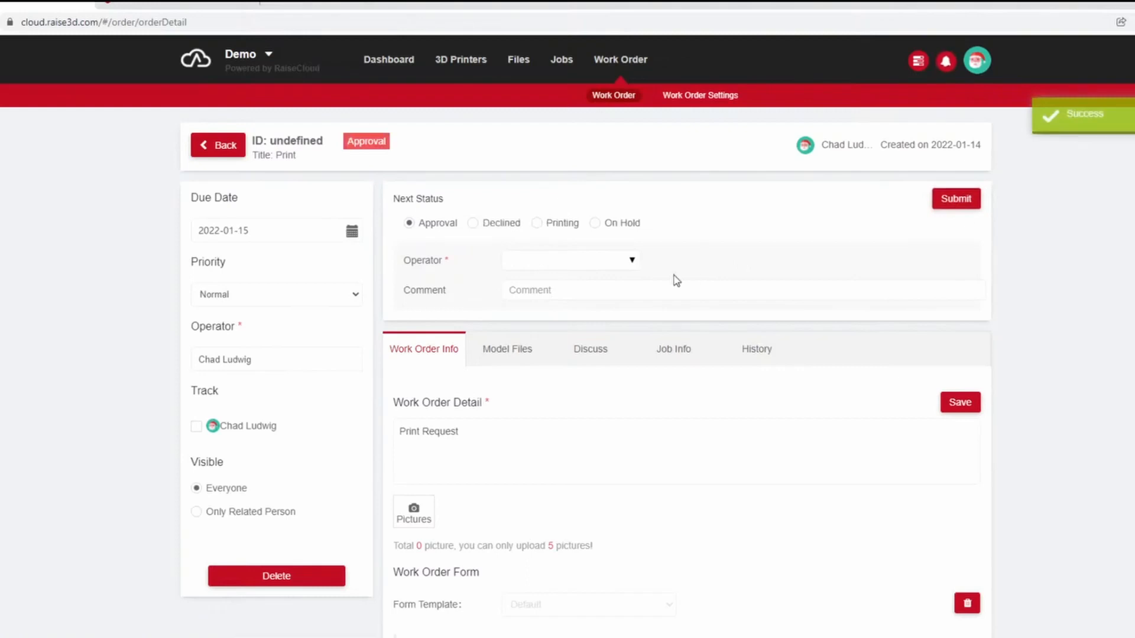
Move the work order to Printing with the team member as operator and submit the change.
click(562, 224)
click(572, 263)
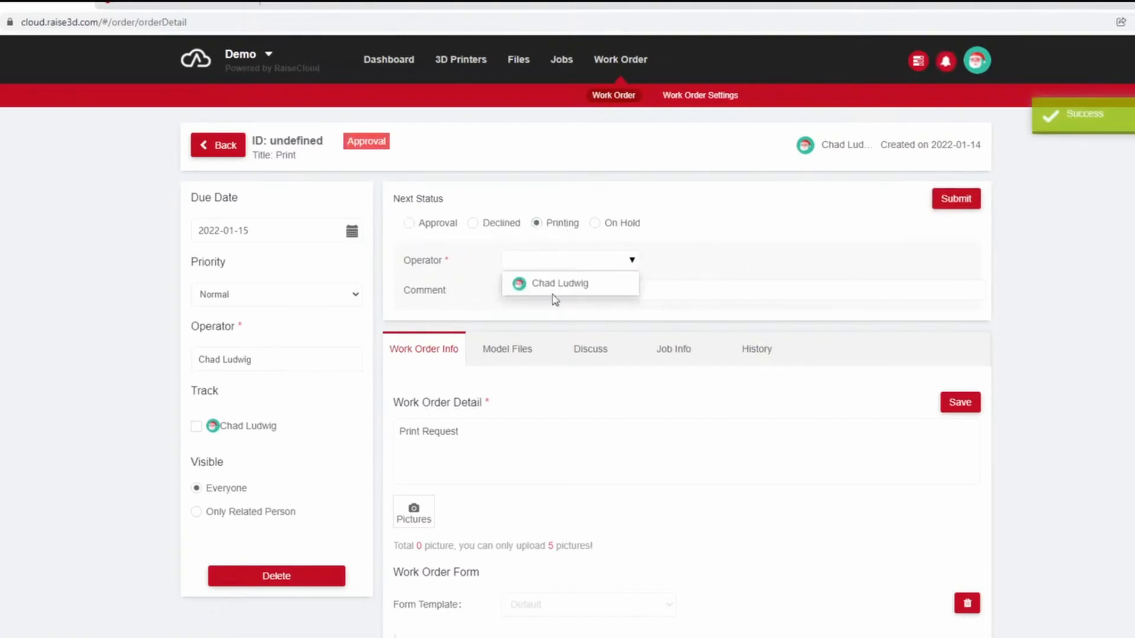
click(556, 284)
click(957, 201)
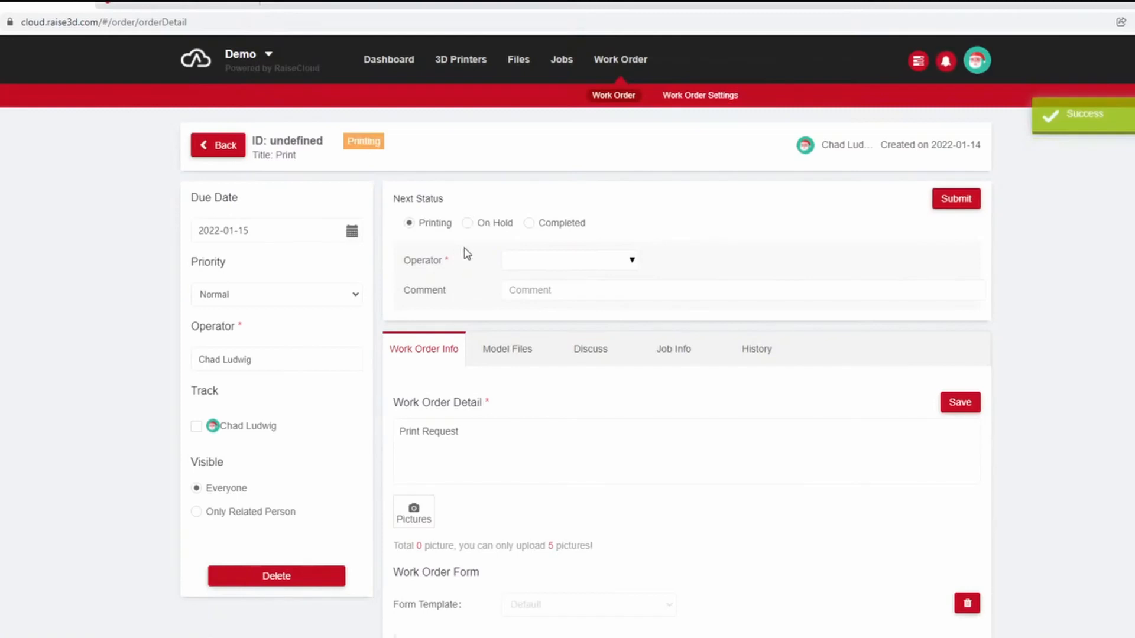
Mark the work order as Completed with the team member as operator and submit the change.
click(529, 224)
click(568, 259)
click(556, 286)
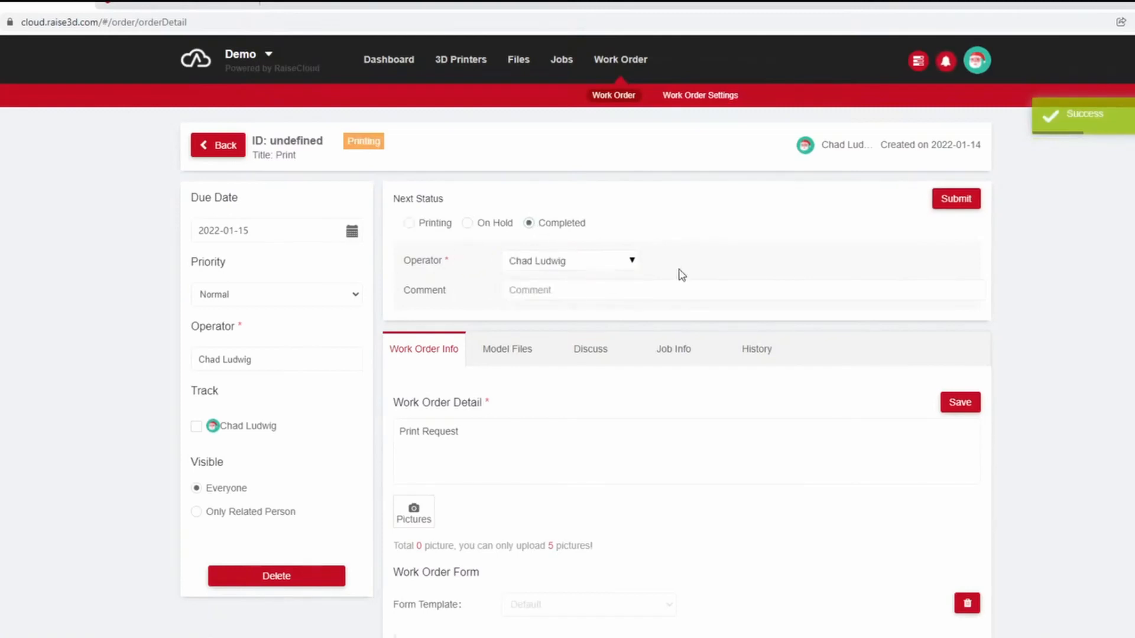
click(957, 203)
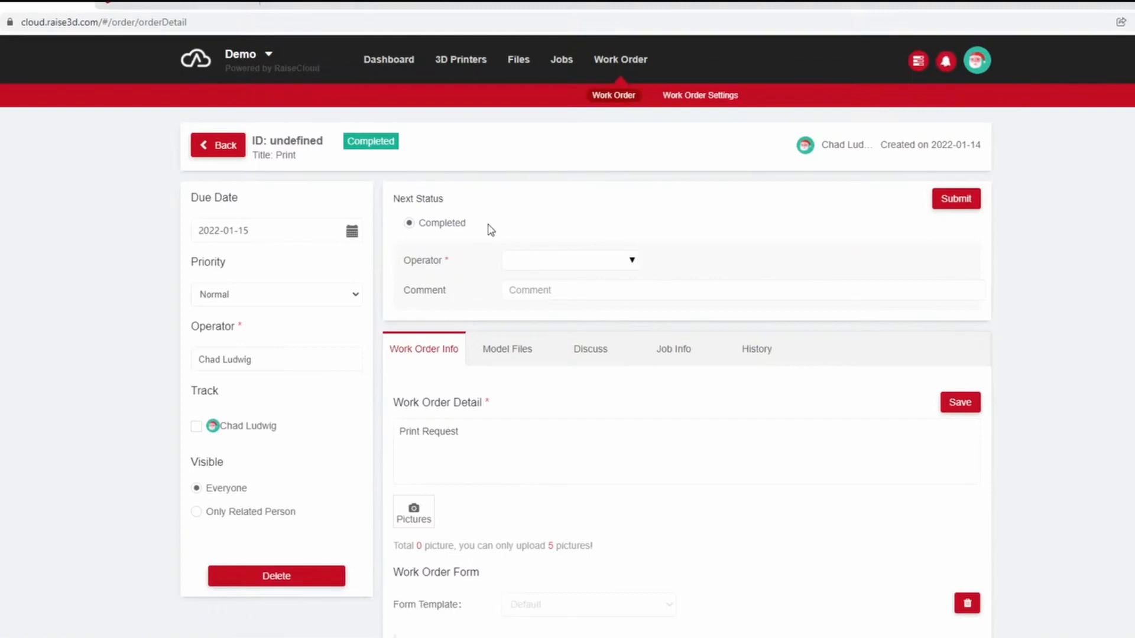
Return to the work order list, open the work order settings and look over the ID rules, workflows and form templates.
click(226, 145)
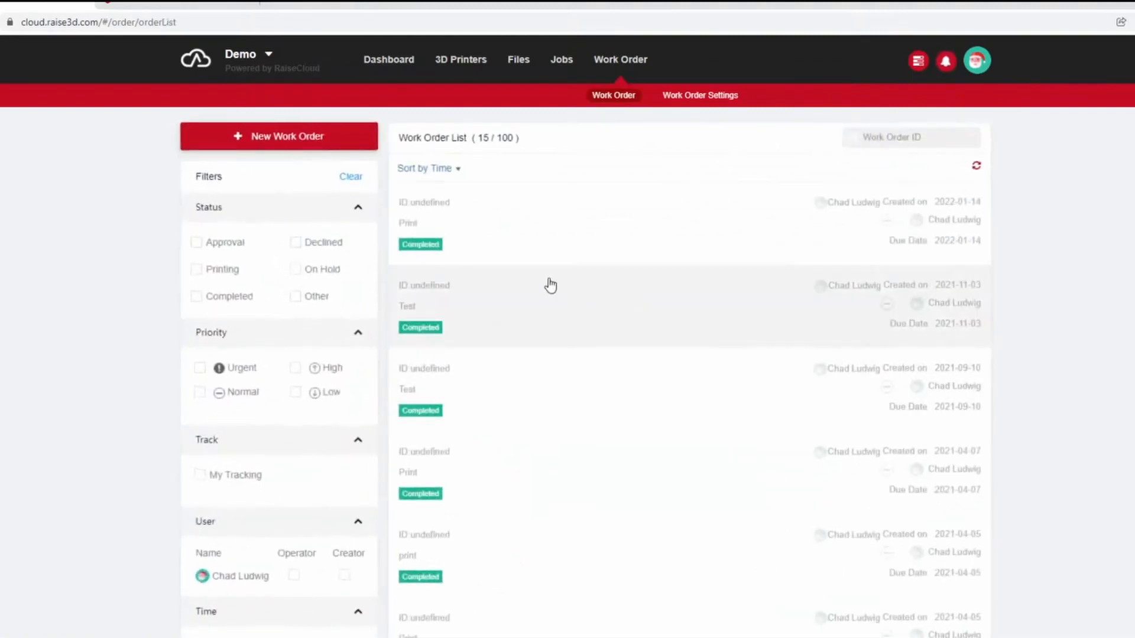
click(715, 96)
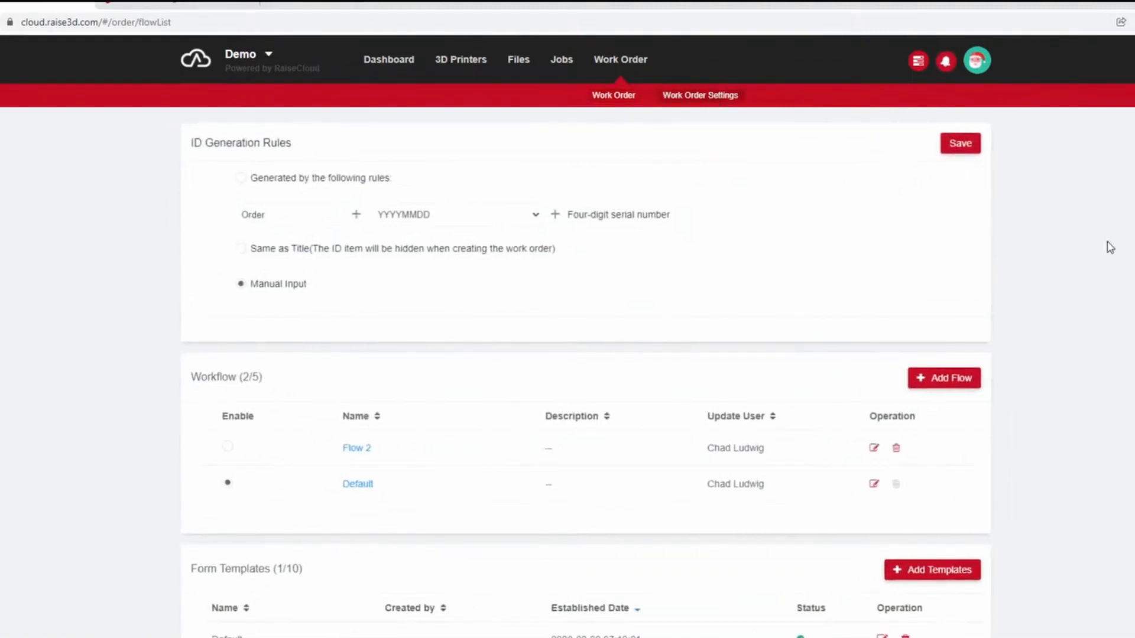
scroll(786, 264, down, 1)
scroll(768, 300, up, 1)
Try the ID generation options and choose rule-based IDs using the Order prefix, YYYYMMDD date and four-digit serial number.
click(273, 180)
drag(291, 220, 162, 222)
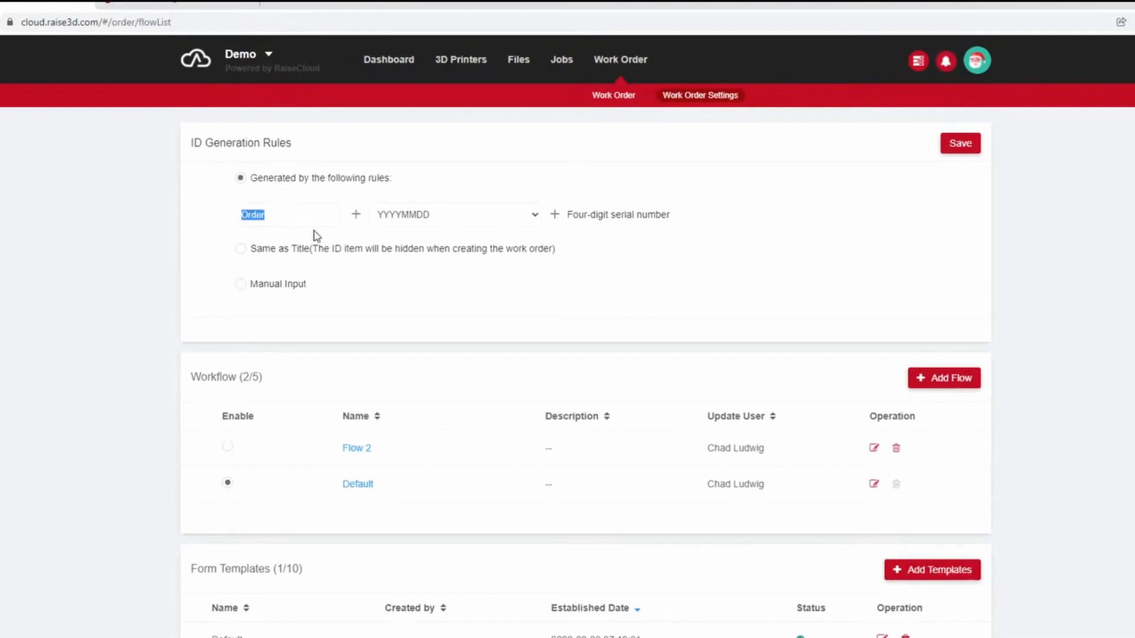
click(280, 218)
click(274, 249)
click(255, 179)
Start a new form template, name it Props and enable it.
scroll(597, 269, down, 1)
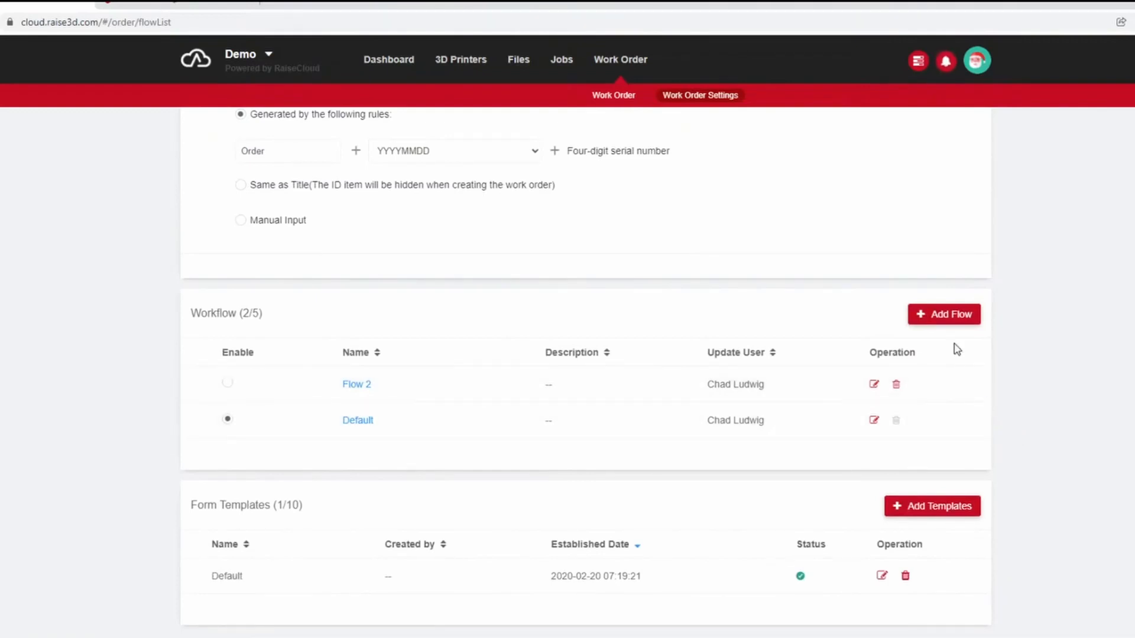
click(901, 511)
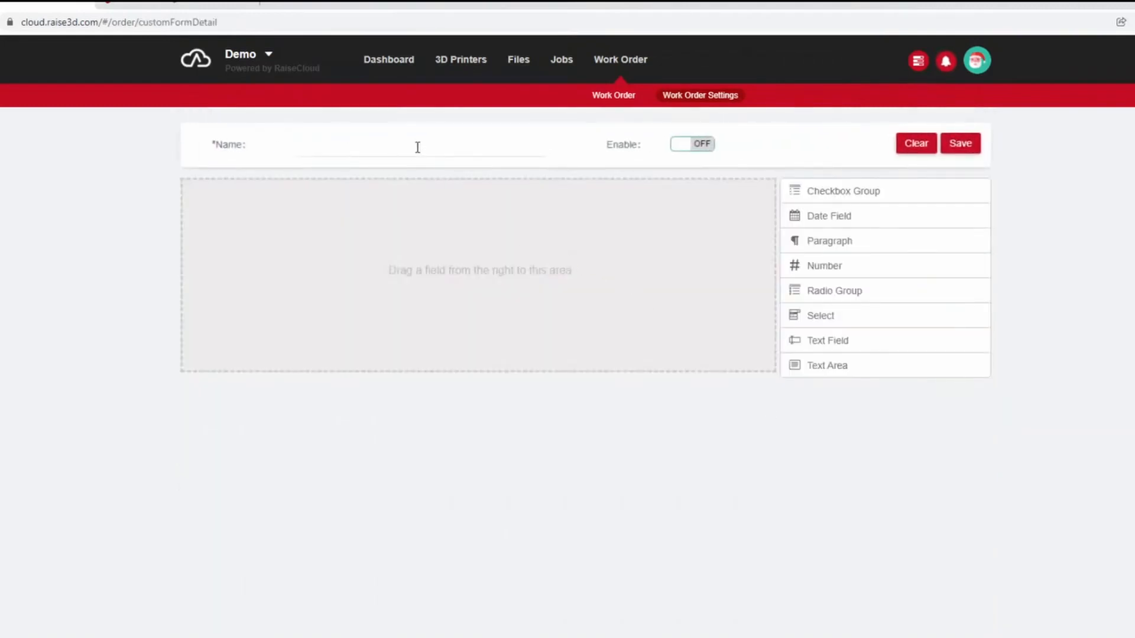
click(417, 147)
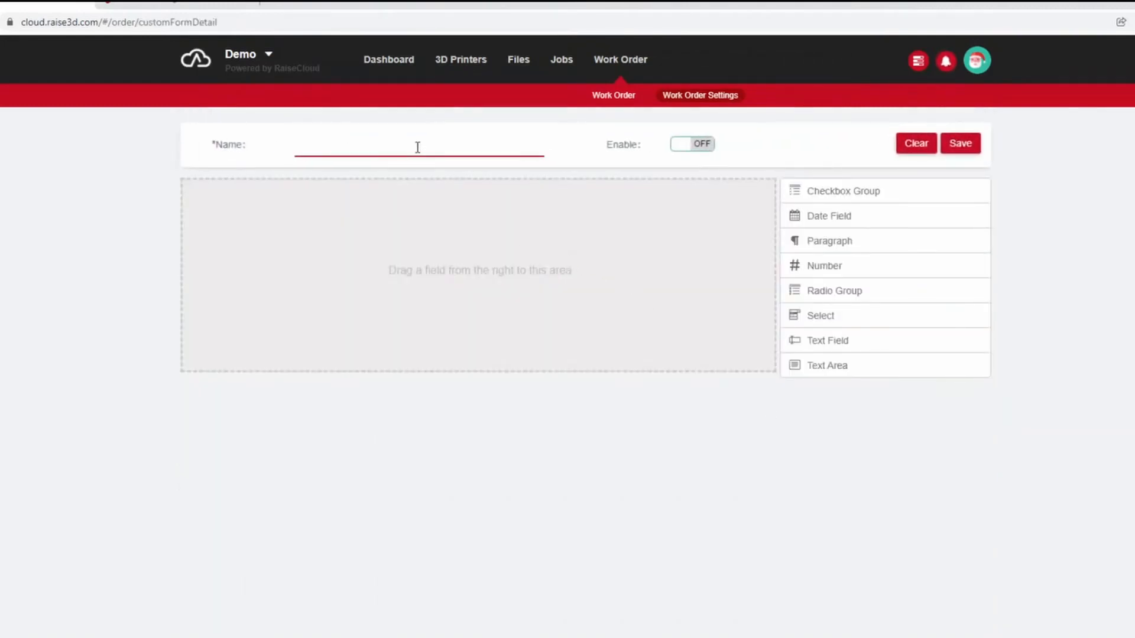
click(691, 144)
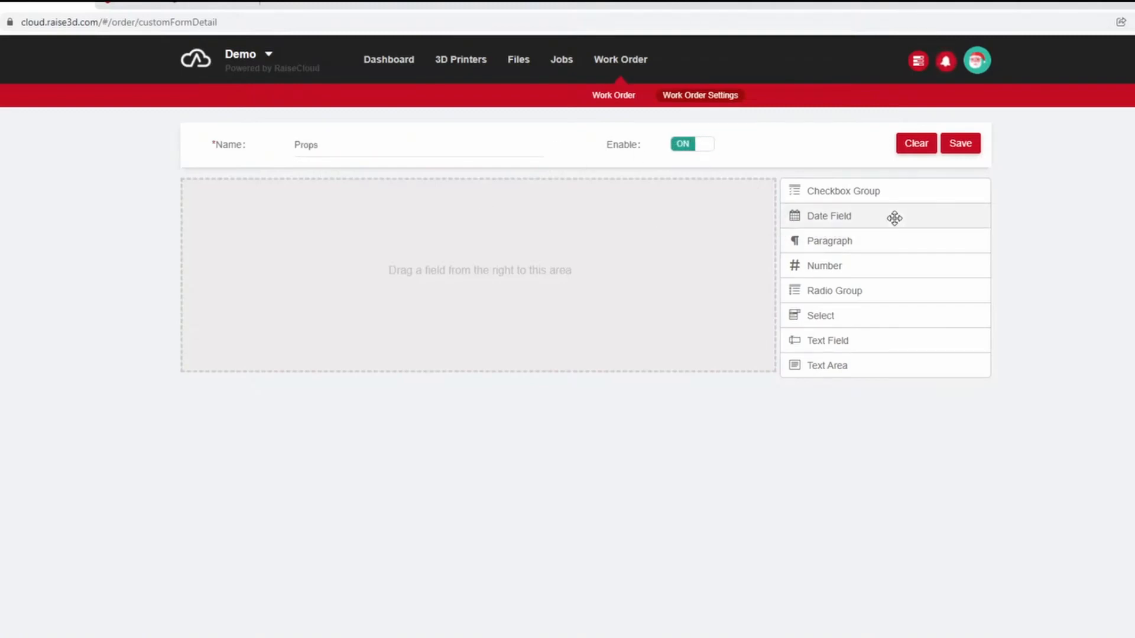
Add a date field and a radio group above it to the template, testing the radio choices and leaving Option 2 selected.
drag(882, 216, 636, 282)
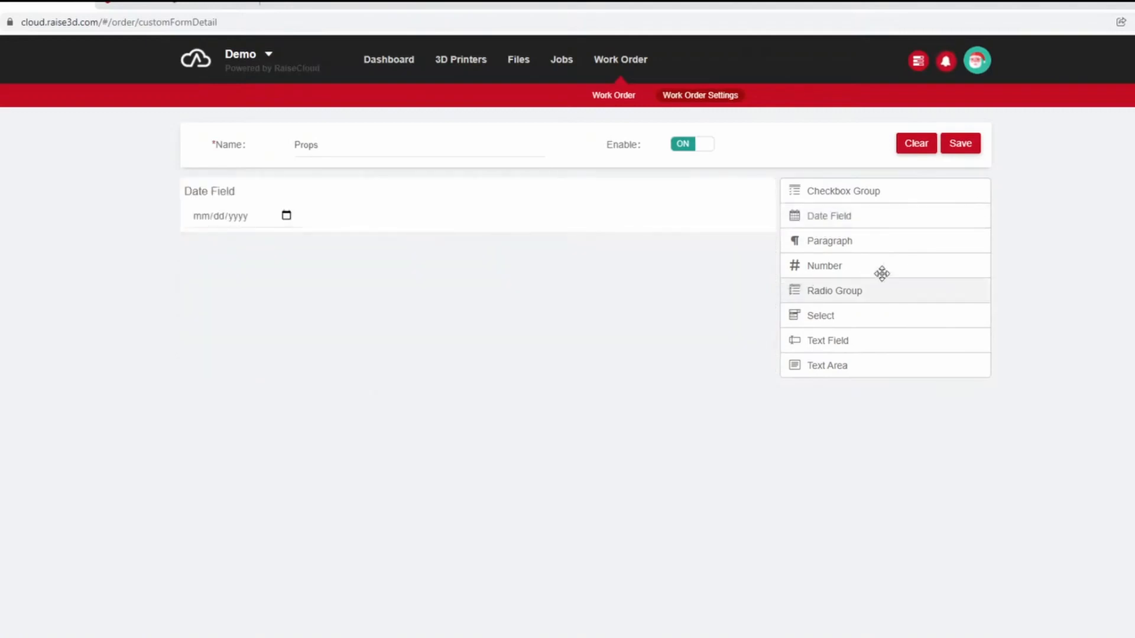
drag(839, 290, 524, 317)
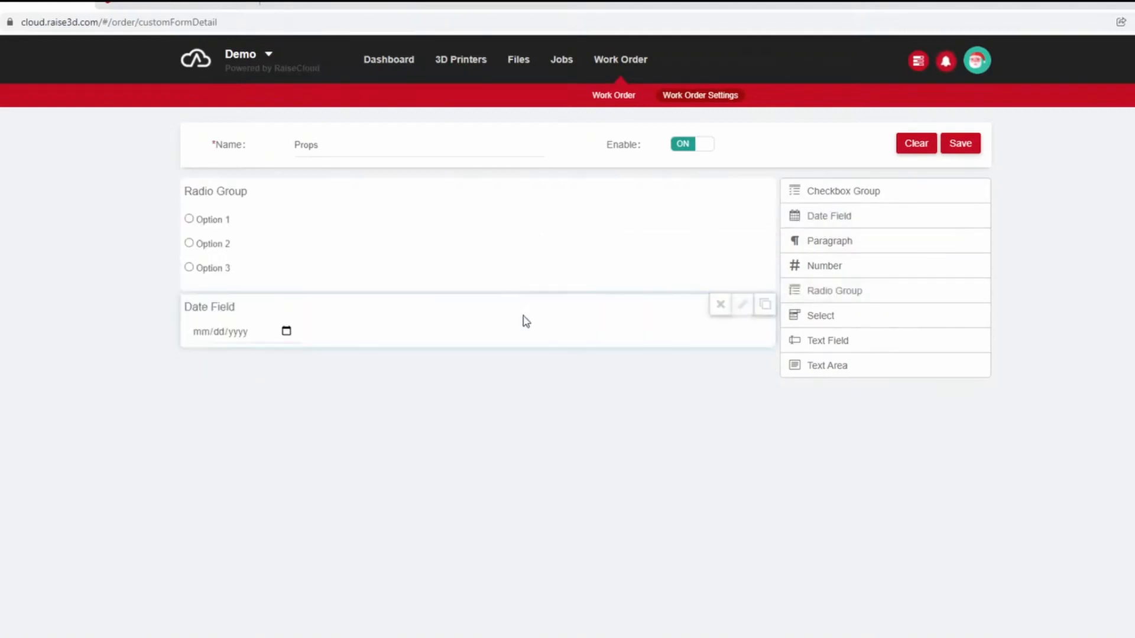
click(189, 219)
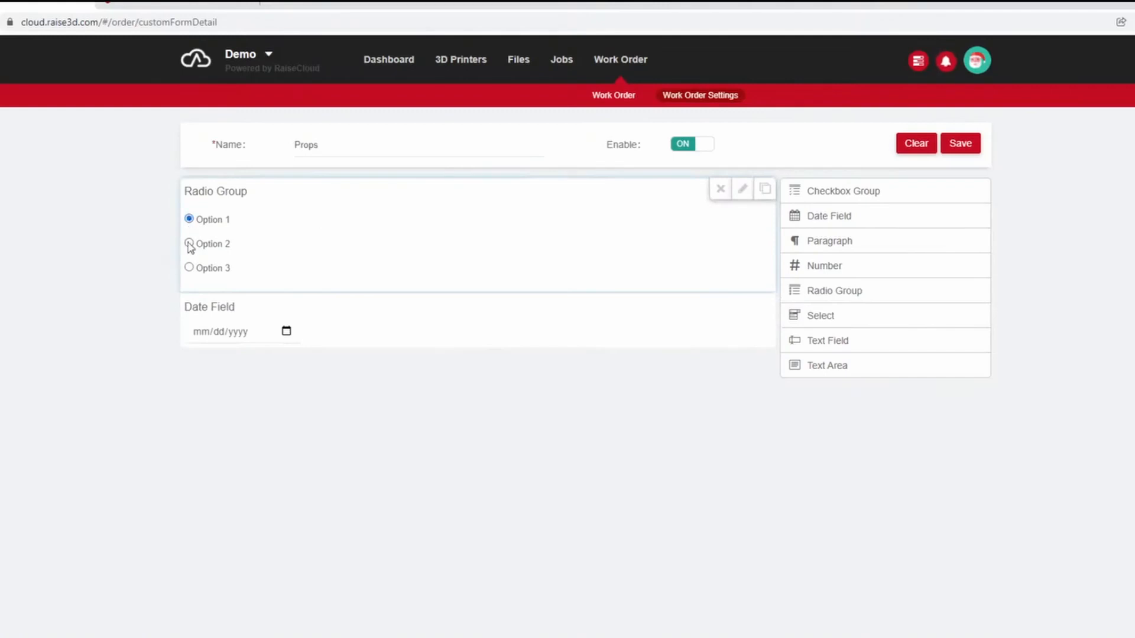
click(189, 244)
click(189, 267)
click(189, 243)
click(190, 218)
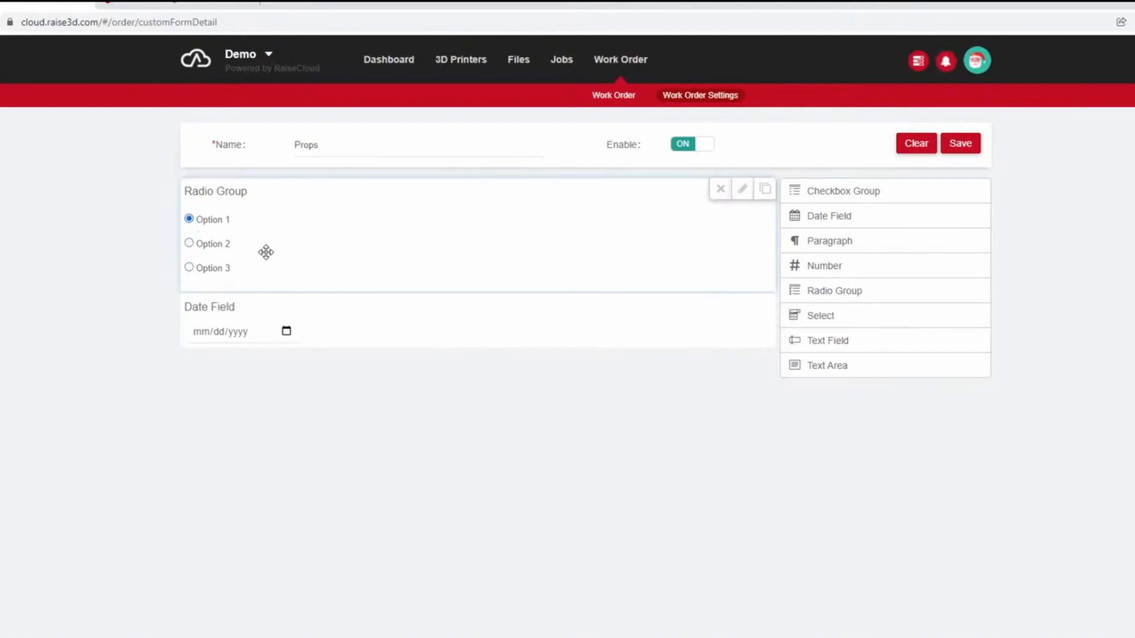
click(189, 244)
Rename the radio group's three options to ABS, PLA and PETG.
click(742, 189)
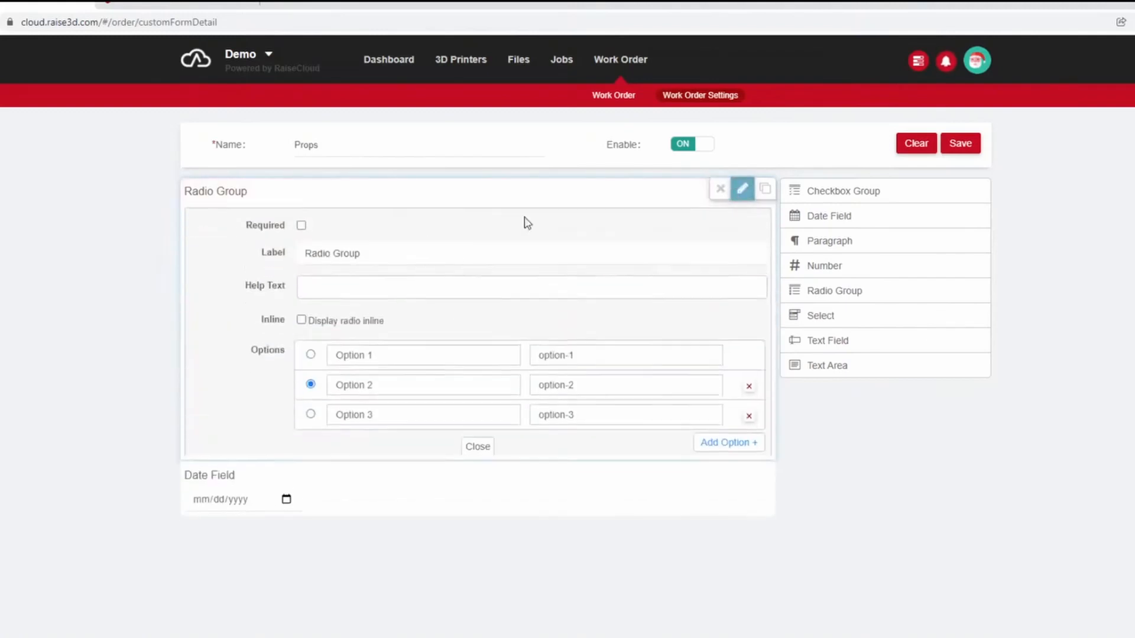
drag(400, 350, 267, 352)
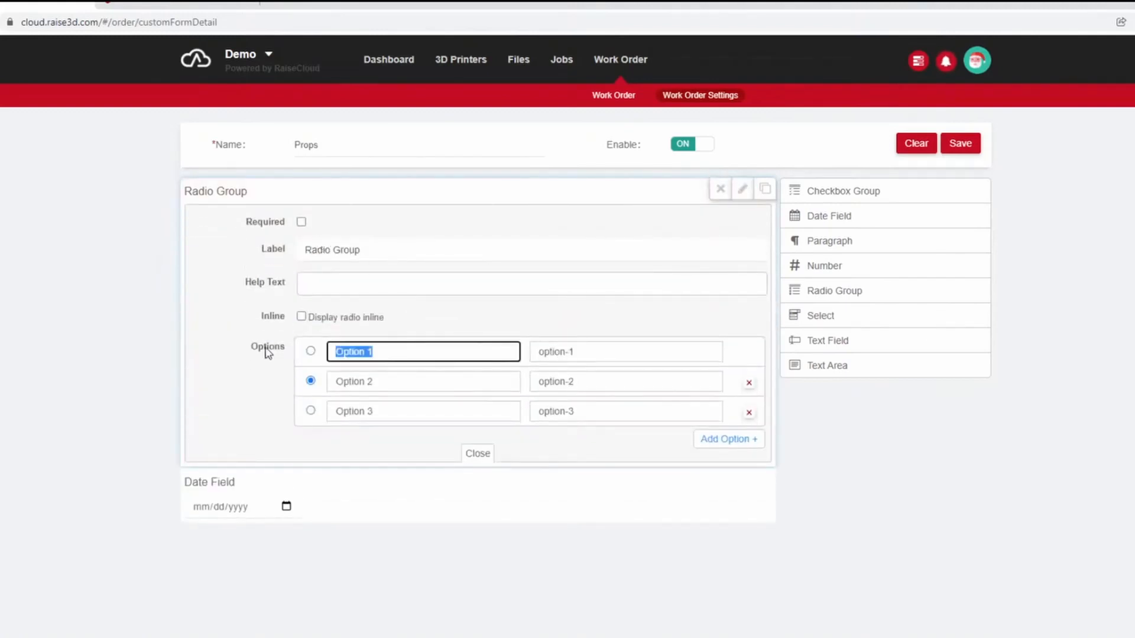
text(ABS)
click(399, 380)
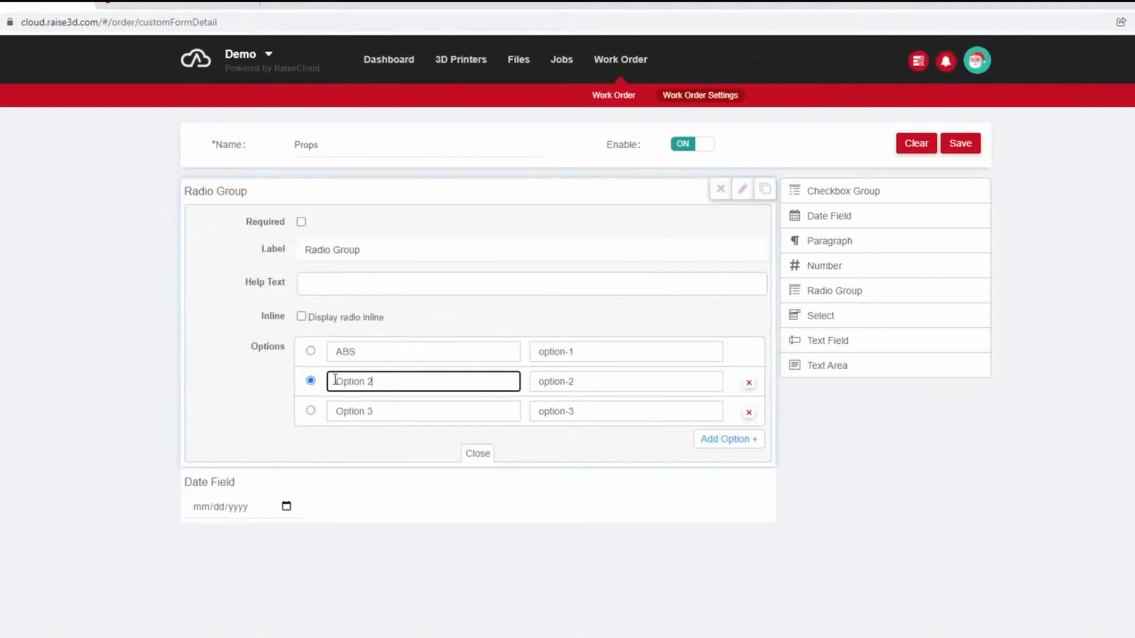
drag(335, 381, 284, 385)
text(PLA)
drag(419, 412, 292, 418)
key(BackSpace)
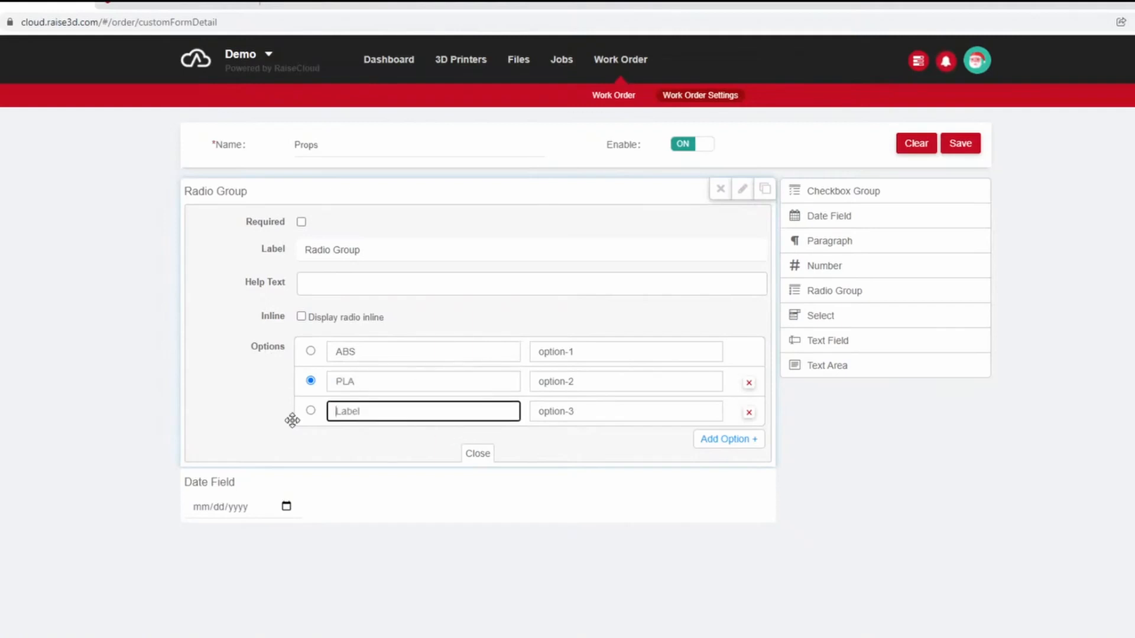
text(PETG)
Label the radio group Material, close its settings and test the choices, leaving PLA selected.
drag(362, 250, 271, 261)
text(Material)
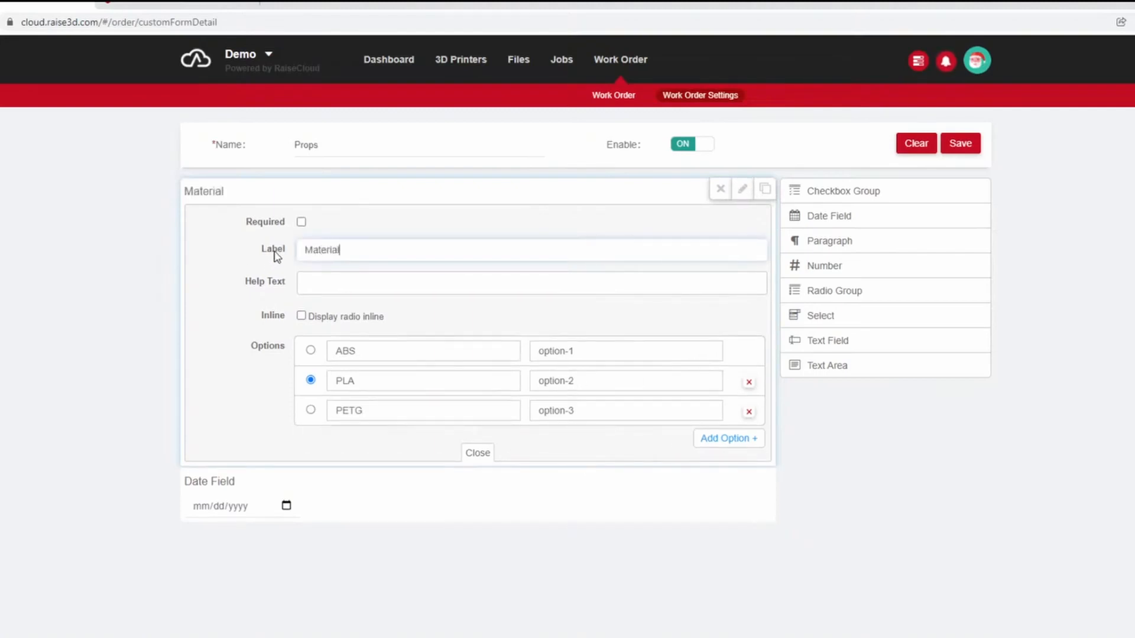
click(475, 456)
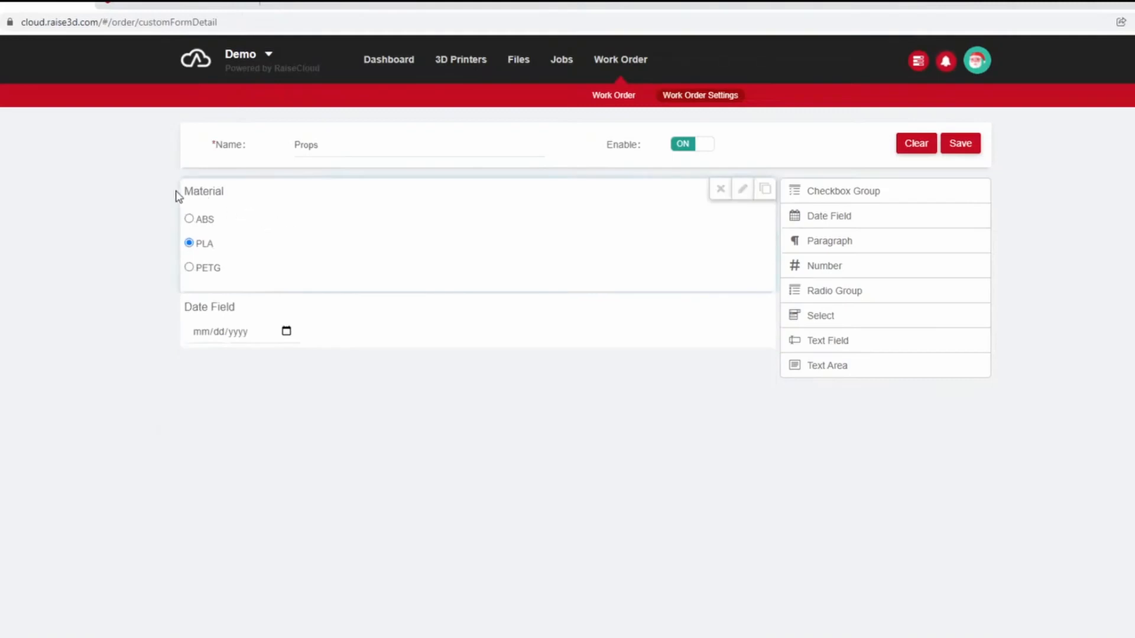
click(191, 217)
click(200, 244)
click(204, 268)
click(201, 247)
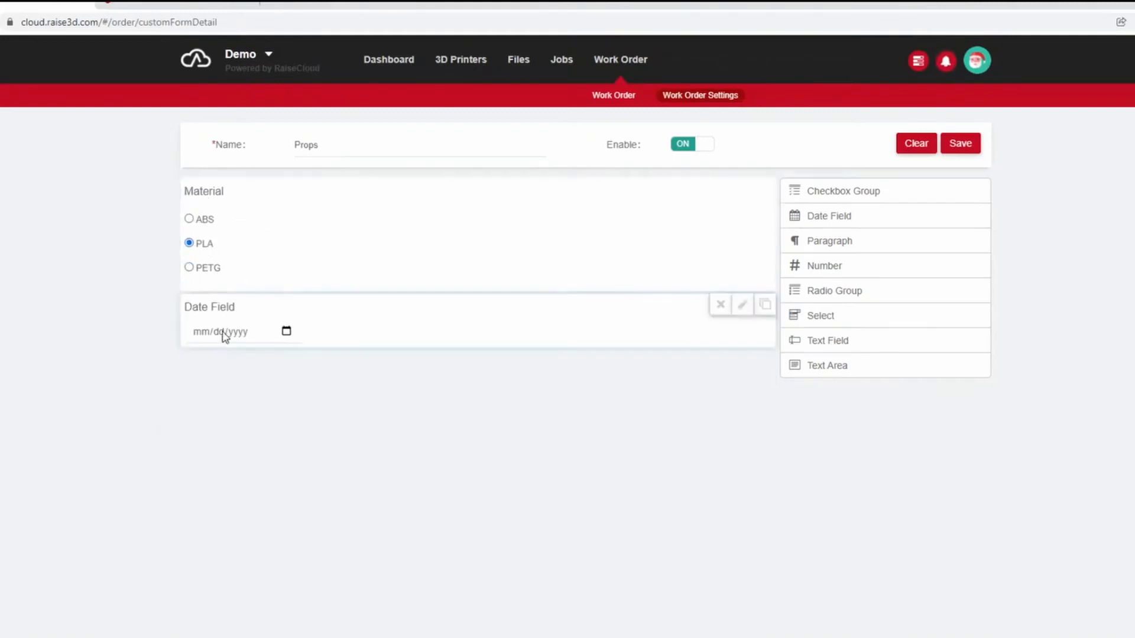
Add a number field below the Material group, label it Print Time Estimate hrs and set its value to 0.
drag(833, 265, 556, 314)
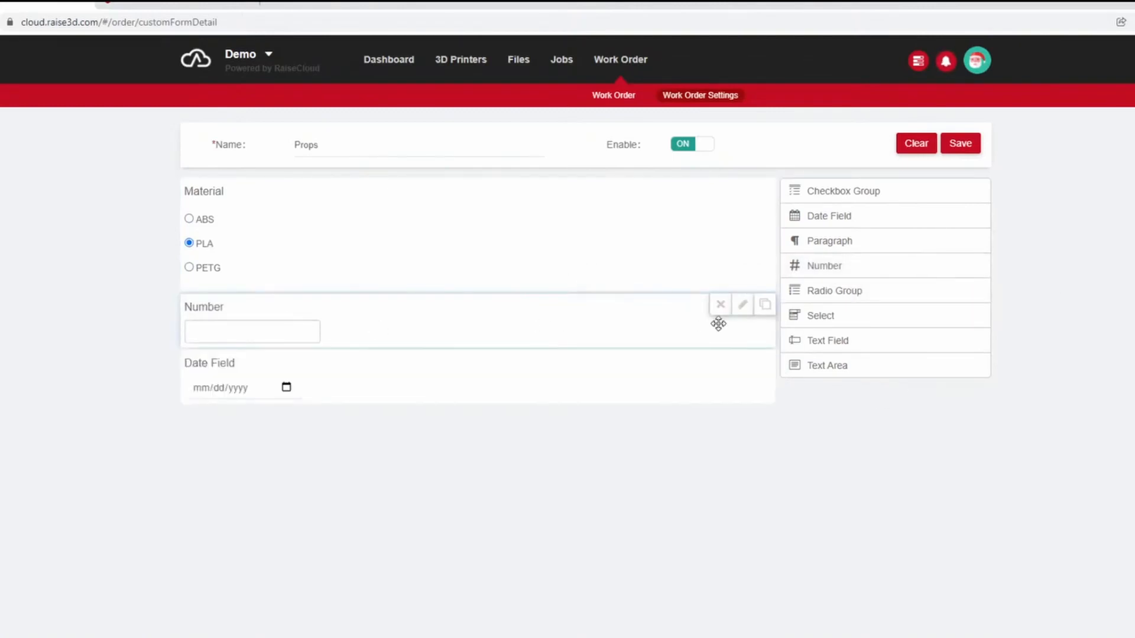
click(743, 307)
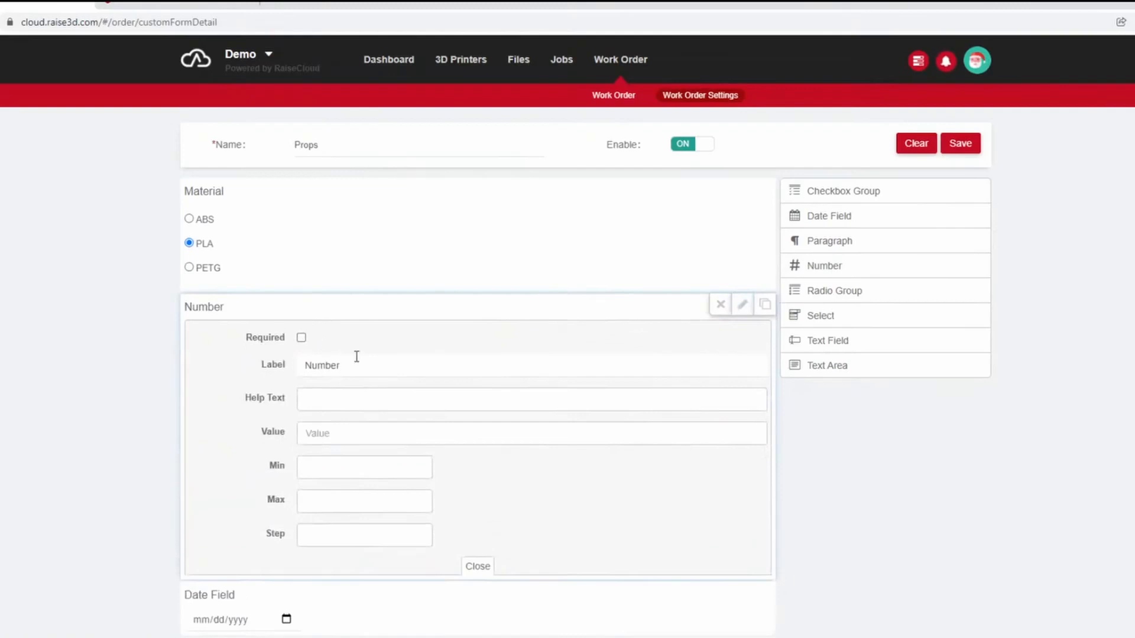
drag(361, 365, 247, 367)
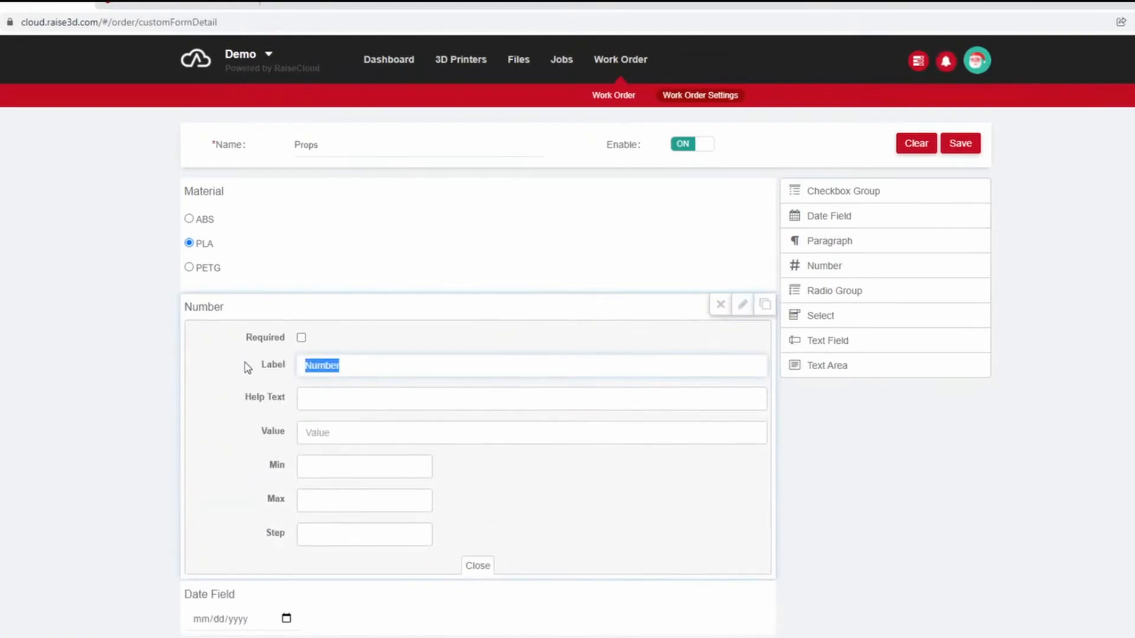
text(Print)
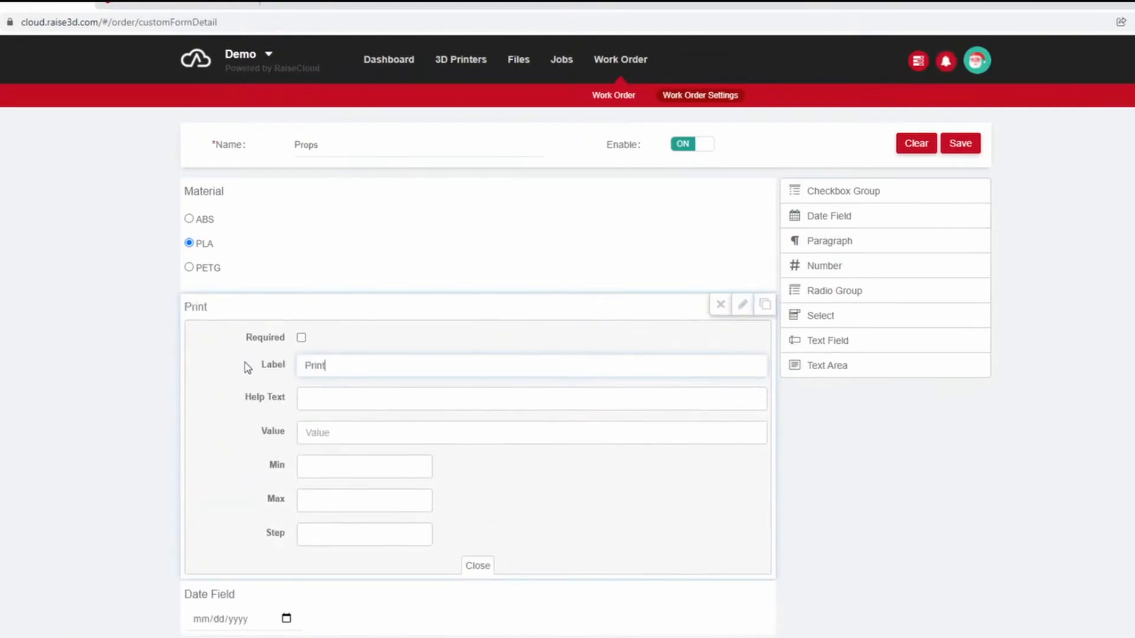
text( Time Estimate hrs)
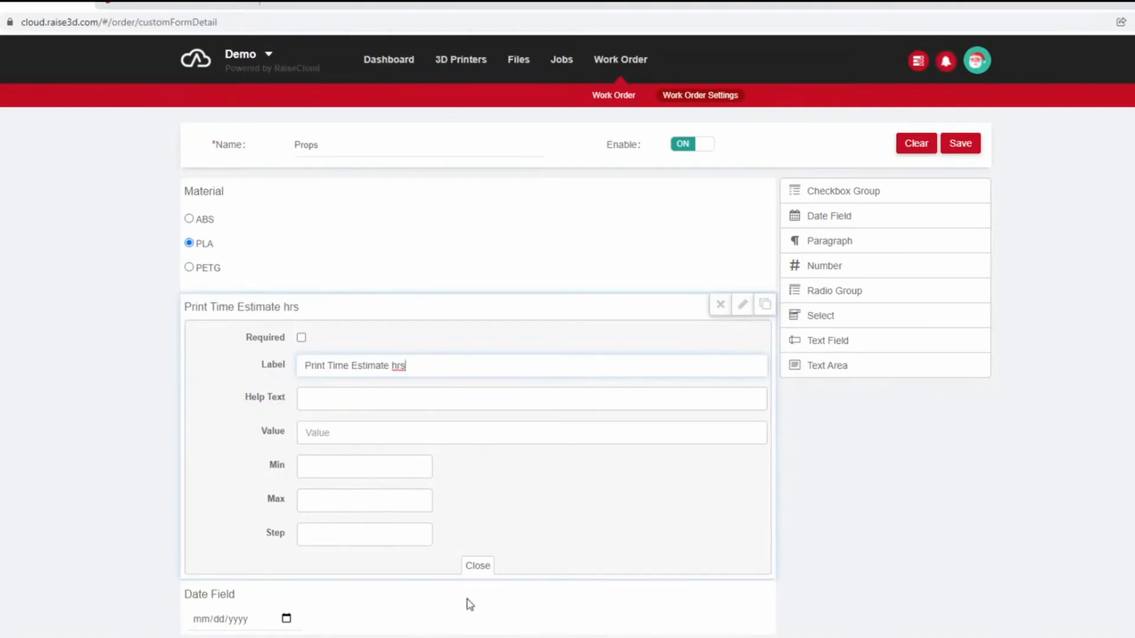
click(477, 568)
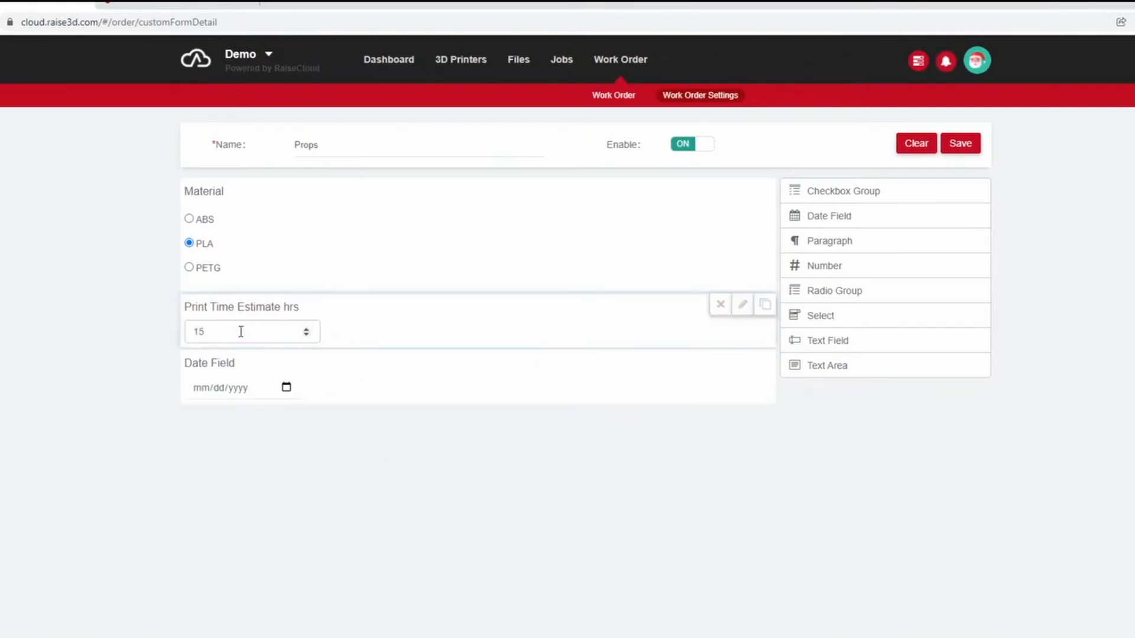
drag(241, 329, 142, 337)
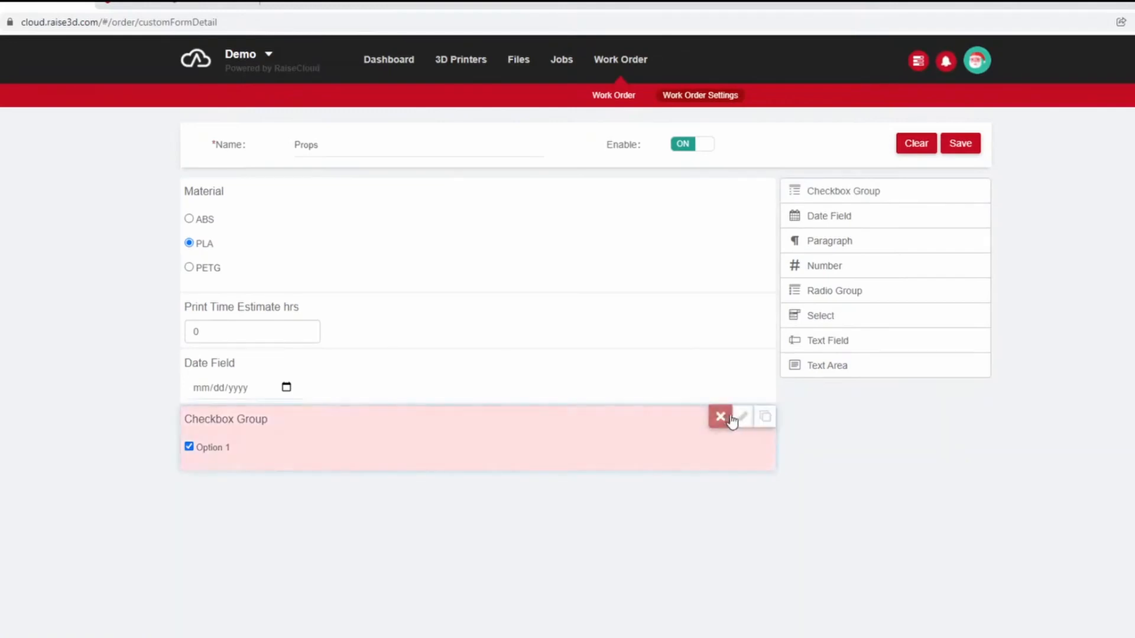
Label the checkbox group at the end of the template Post processing.
click(743, 417)
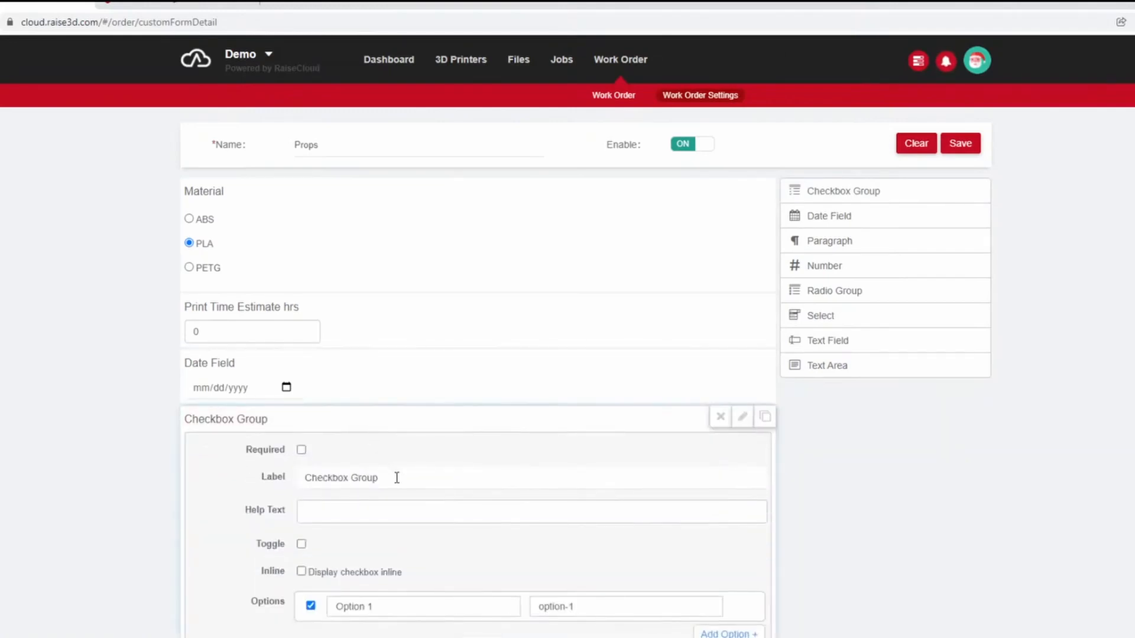
drag(397, 478, 253, 482)
key(BackSpace)
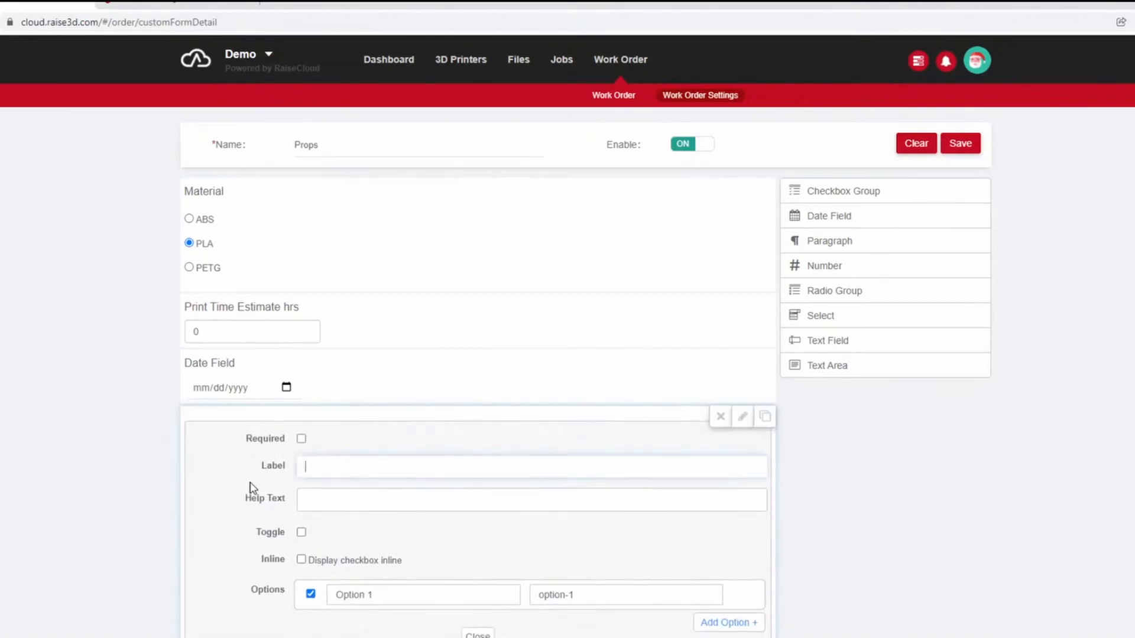
text(Post processing)
Add two more options to the Post processing checkbox group.
scroll(253, 488, down, 1)
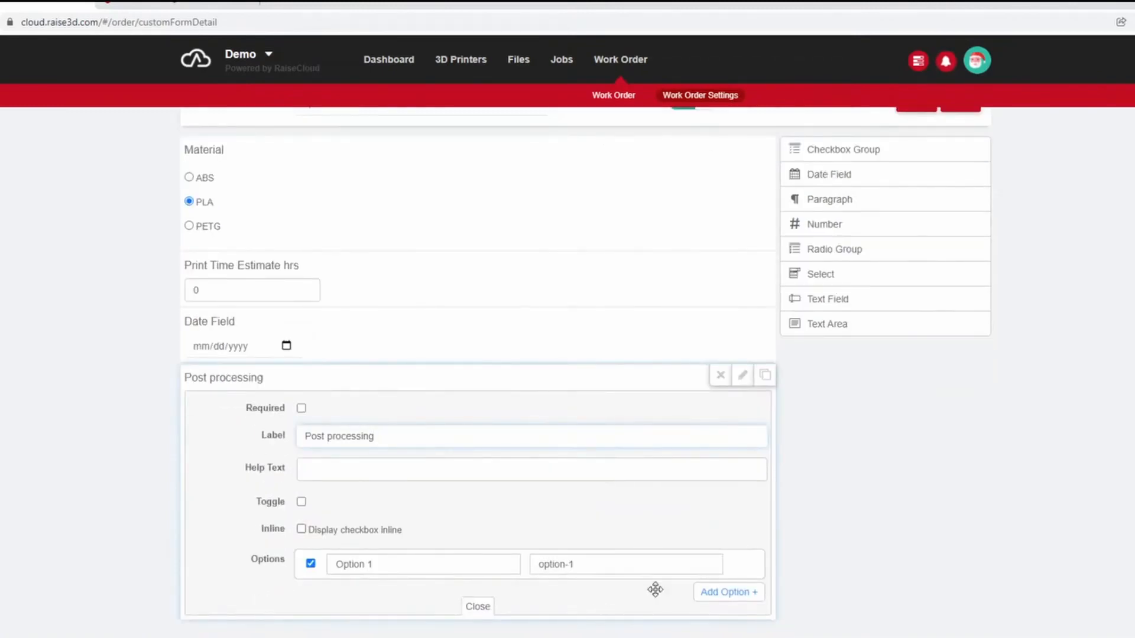
click(743, 602)
click(748, 622)
scroll(560, 542, down, 1)
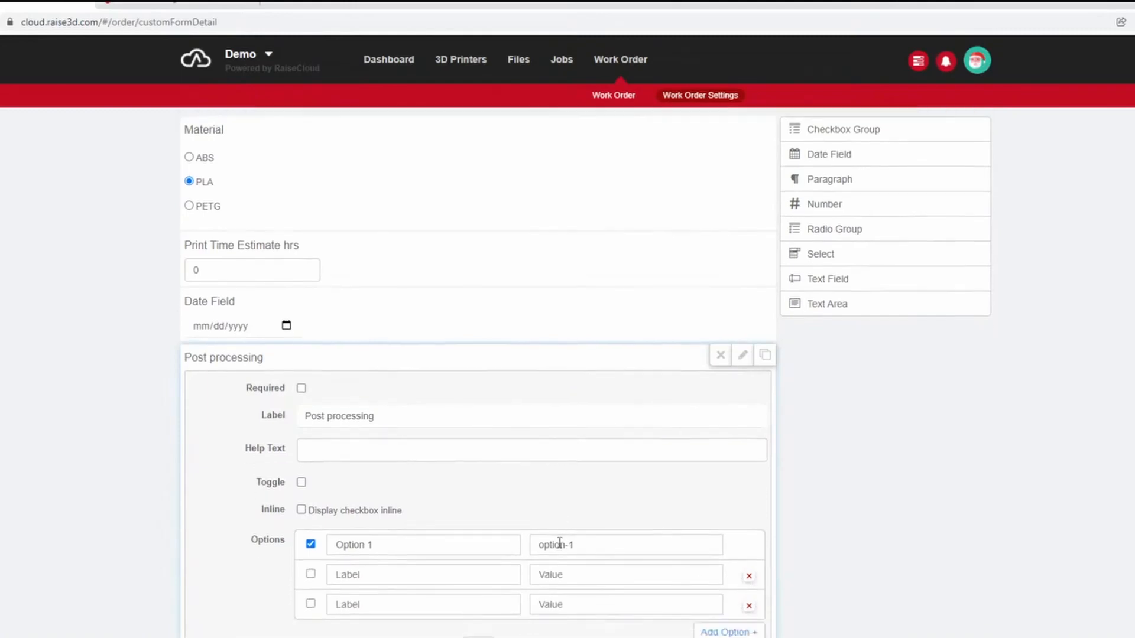
Name the Post processing group's three options Sanded, Paint and Clear.
drag(447, 521, 420, 486)
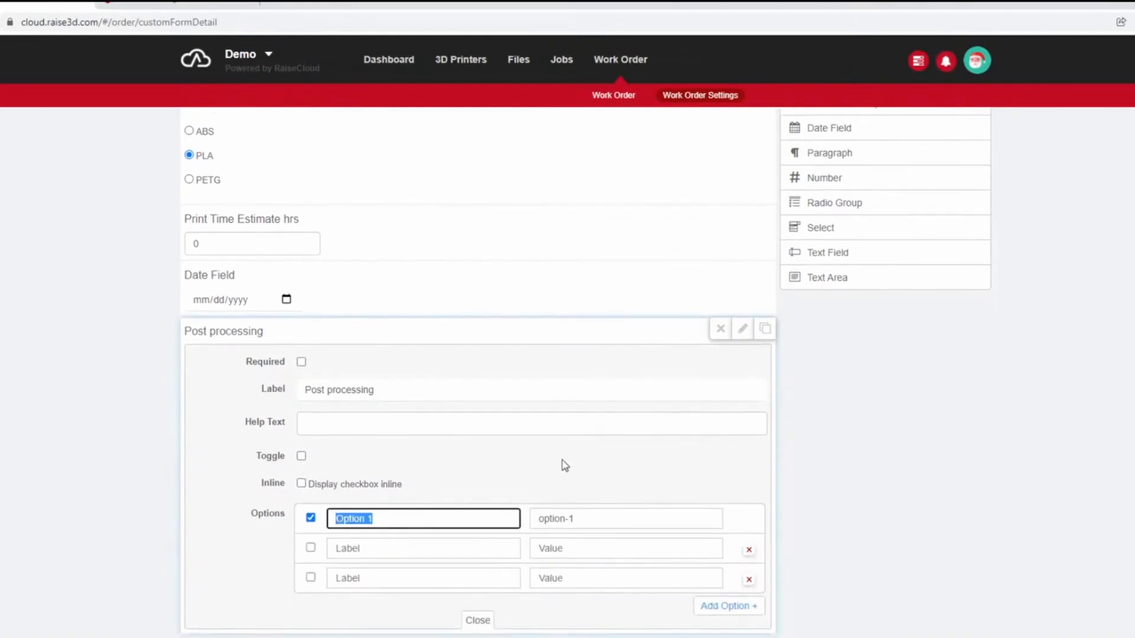
key(BackSpace)
text(SS)
key(BackSpace)
text(anded)
click(469, 553)
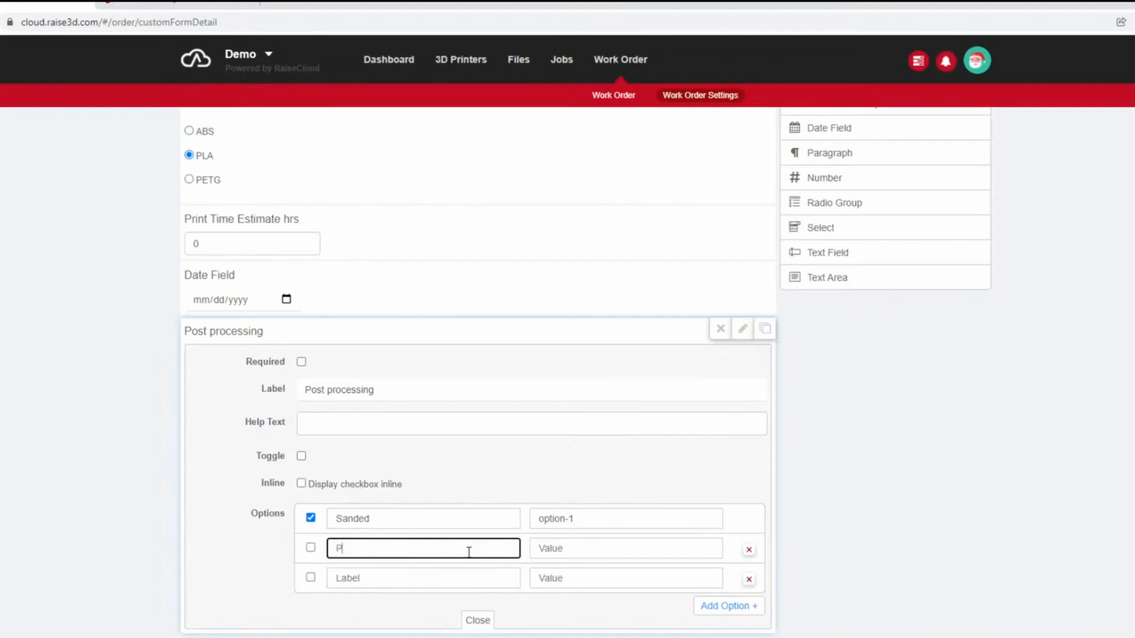
click(419, 584)
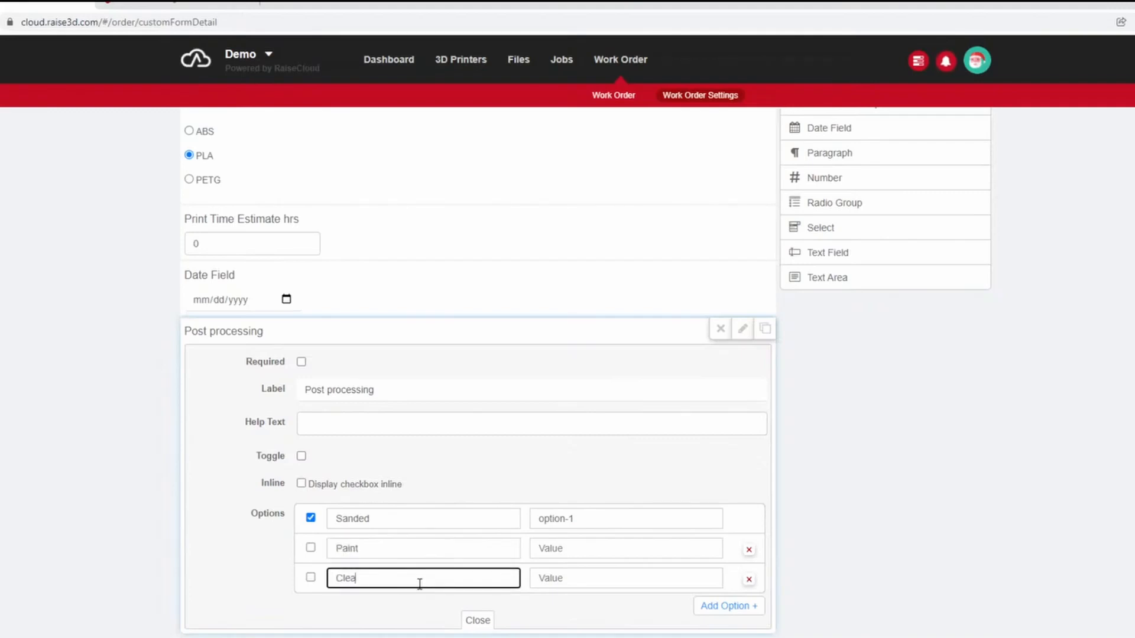
Close the checkbox group's settings and save the Props form template.
click(478, 620)
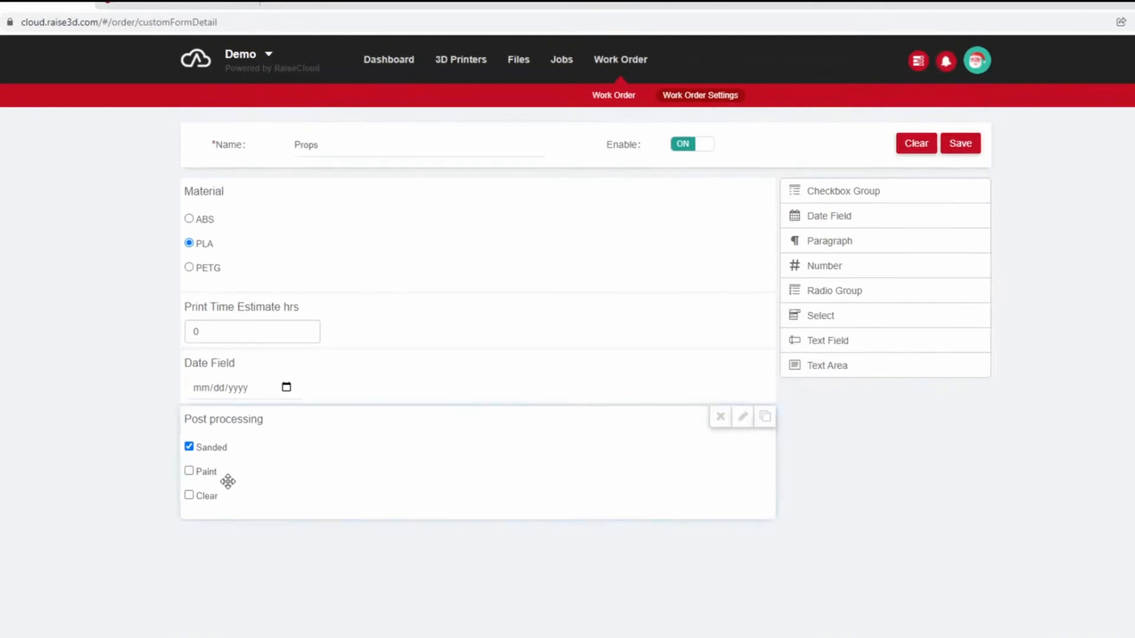
click(961, 144)
scroll(755, 487, down, 2)
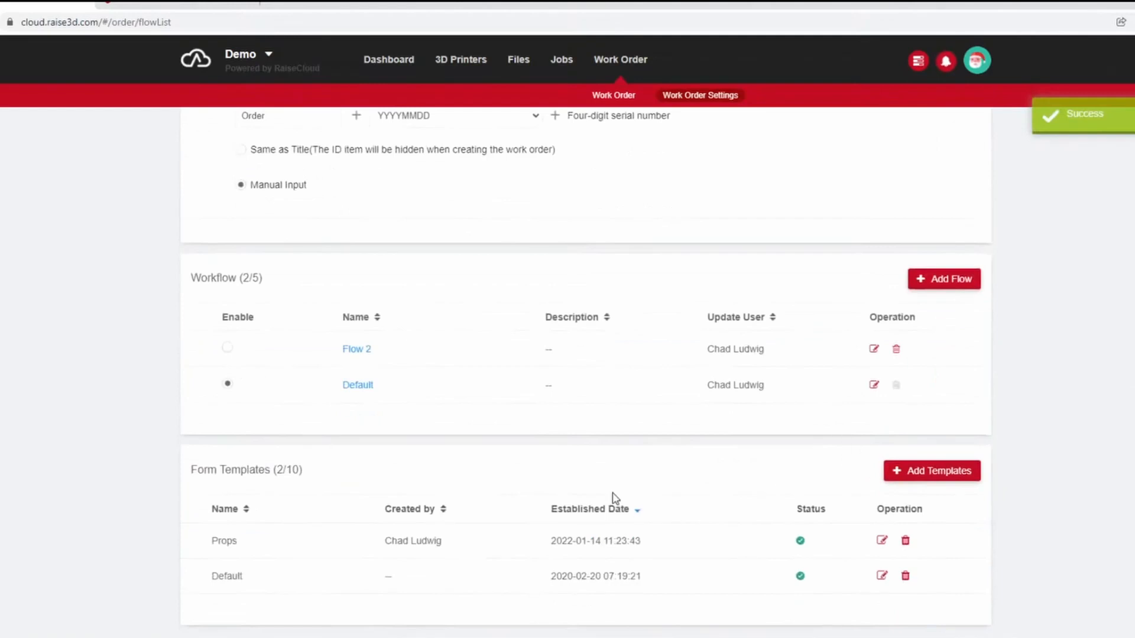
Start a new workflow named Props, created as Empty rather than By Template, and save its basic info.
click(949, 280)
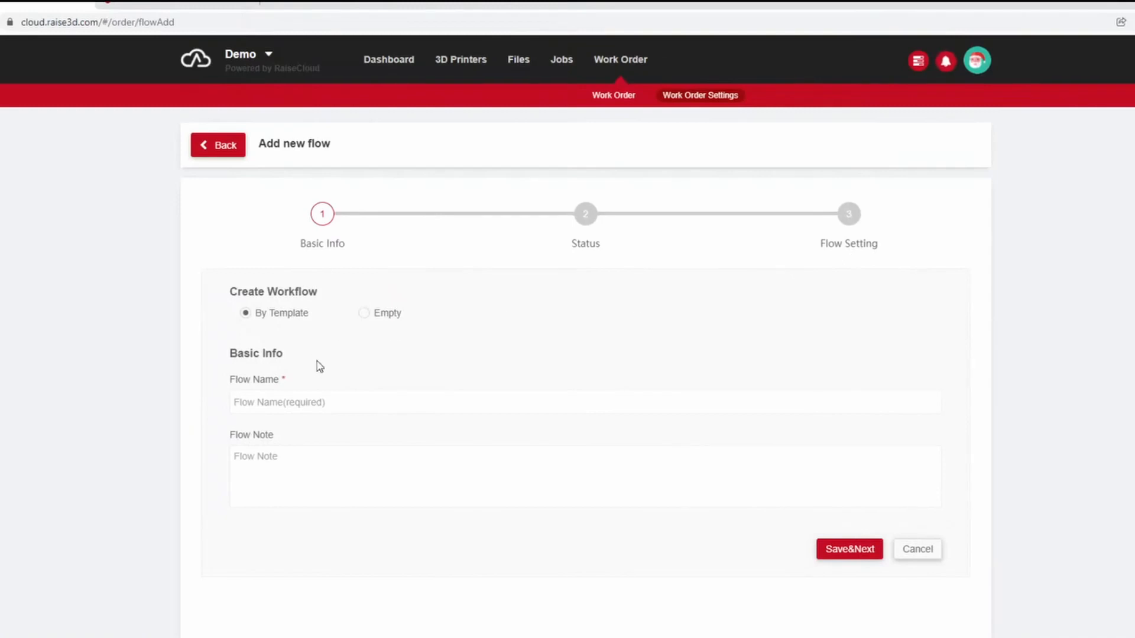
text(Props)
click(363, 313)
click(272, 314)
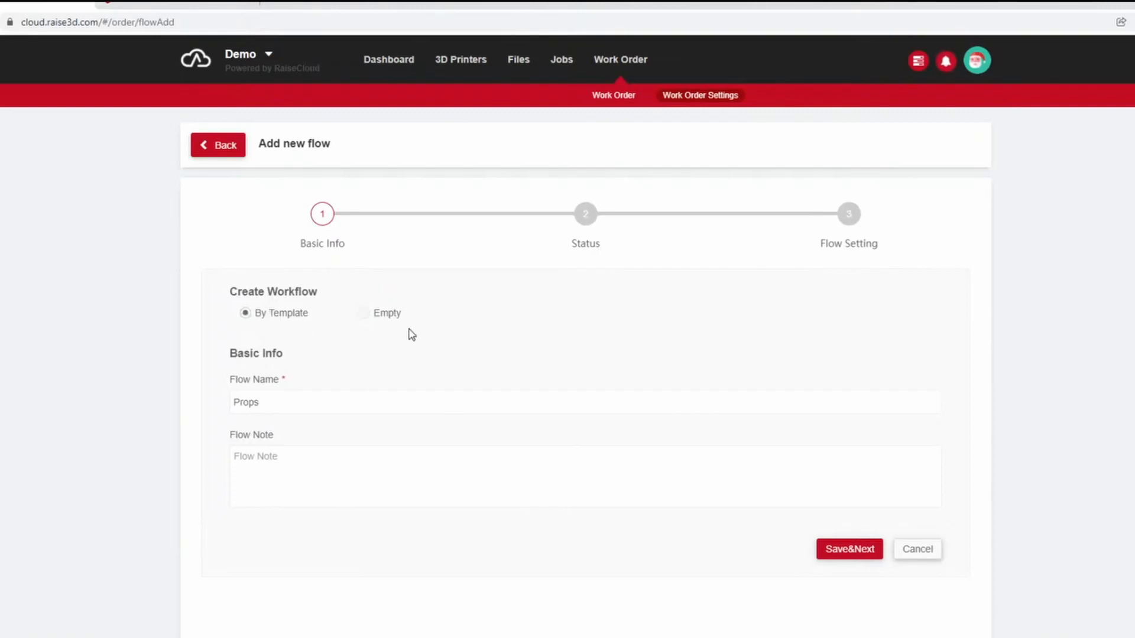
click(383, 317)
click(855, 547)
Add a Planning status to the Props workflow, keeping Planning as its alias.
scroll(557, 449, down, 1)
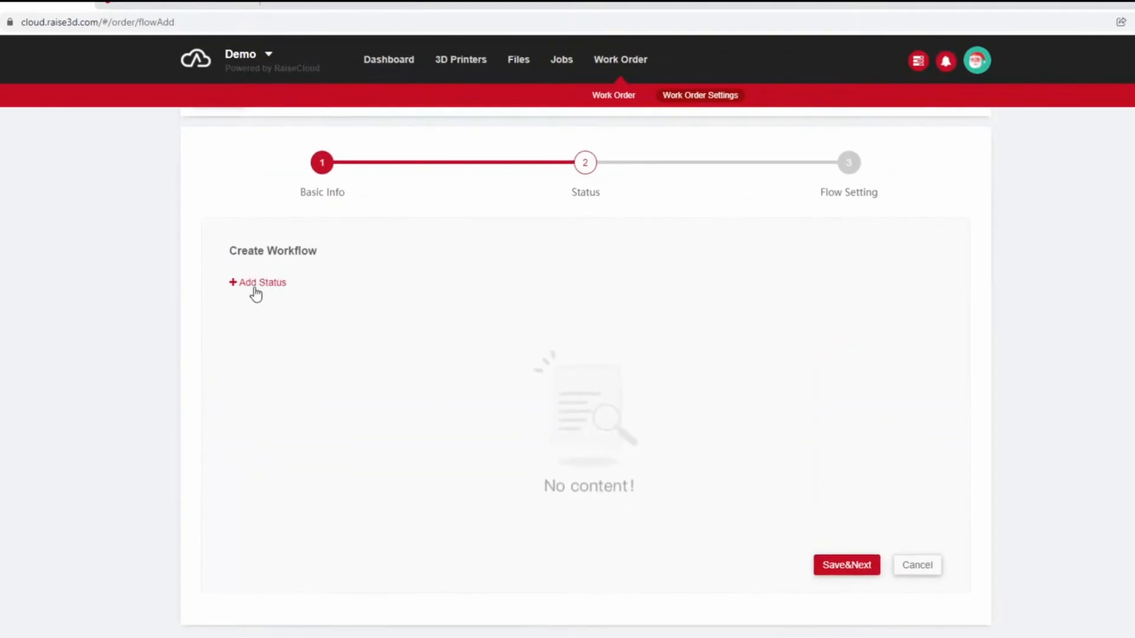
click(255, 285)
click(535, 107)
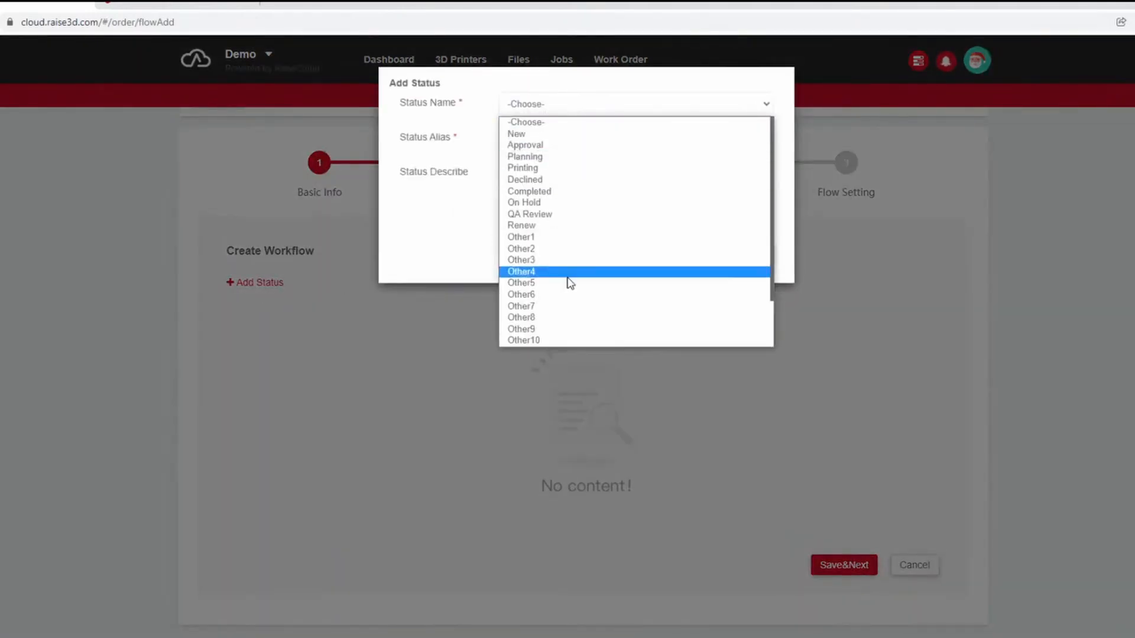
scroll(568, 279, down, 1)
scroll(568, 279, up, 1)
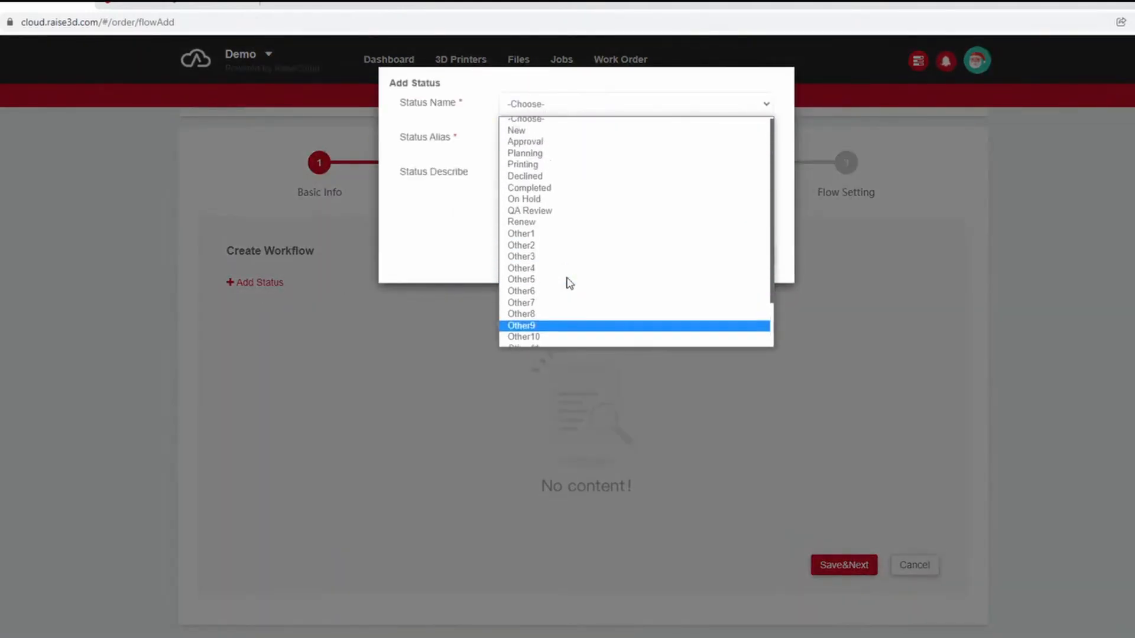
click(551, 157)
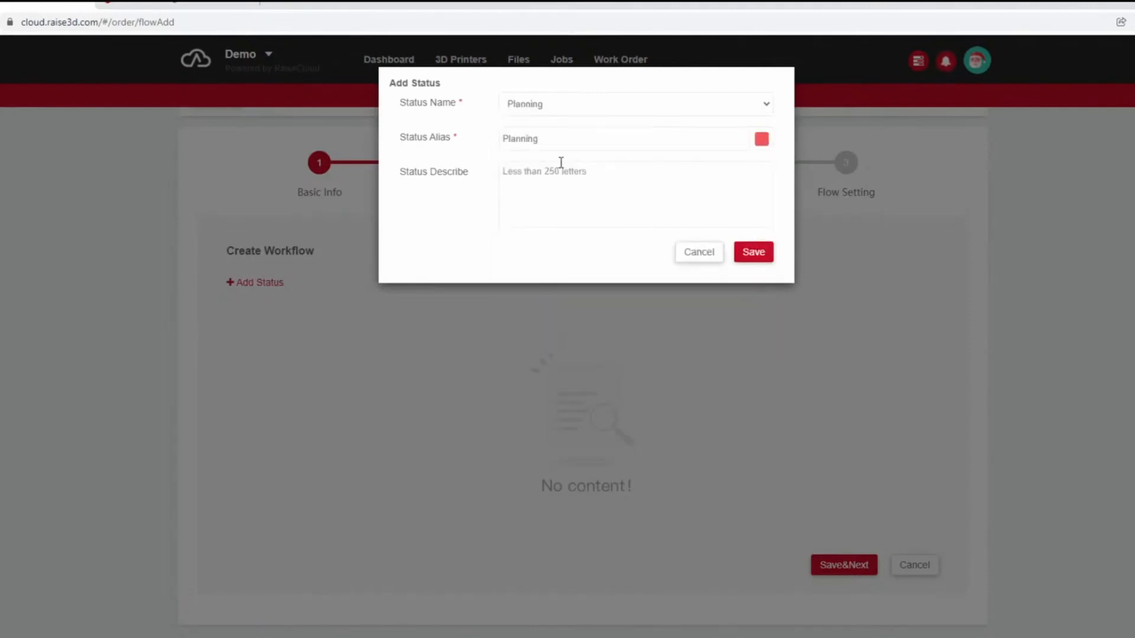
click(757, 110)
click(589, 158)
click(753, 251)
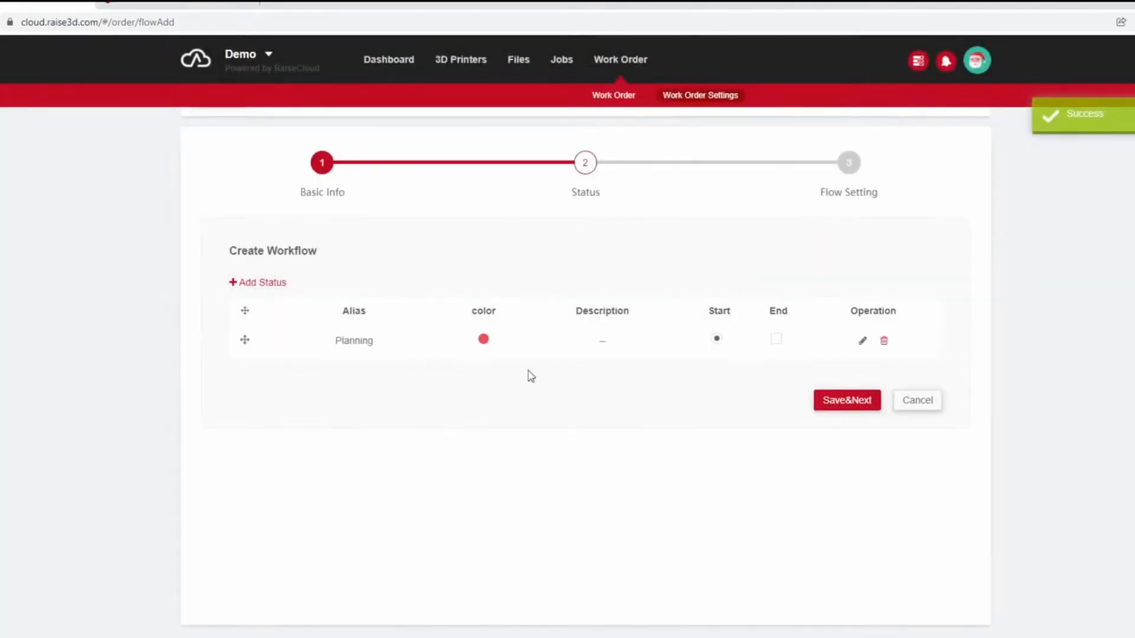
Add a Printing status to the Props workflow and save the statuses to reach the flow settings.
click(247, 288)
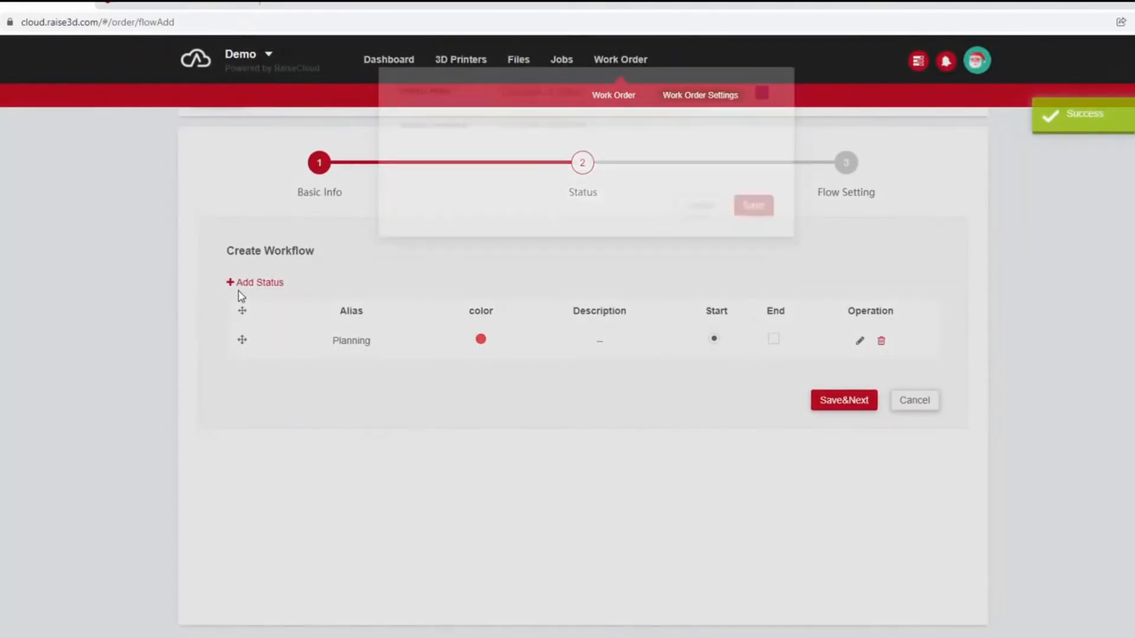
click(600, 107)
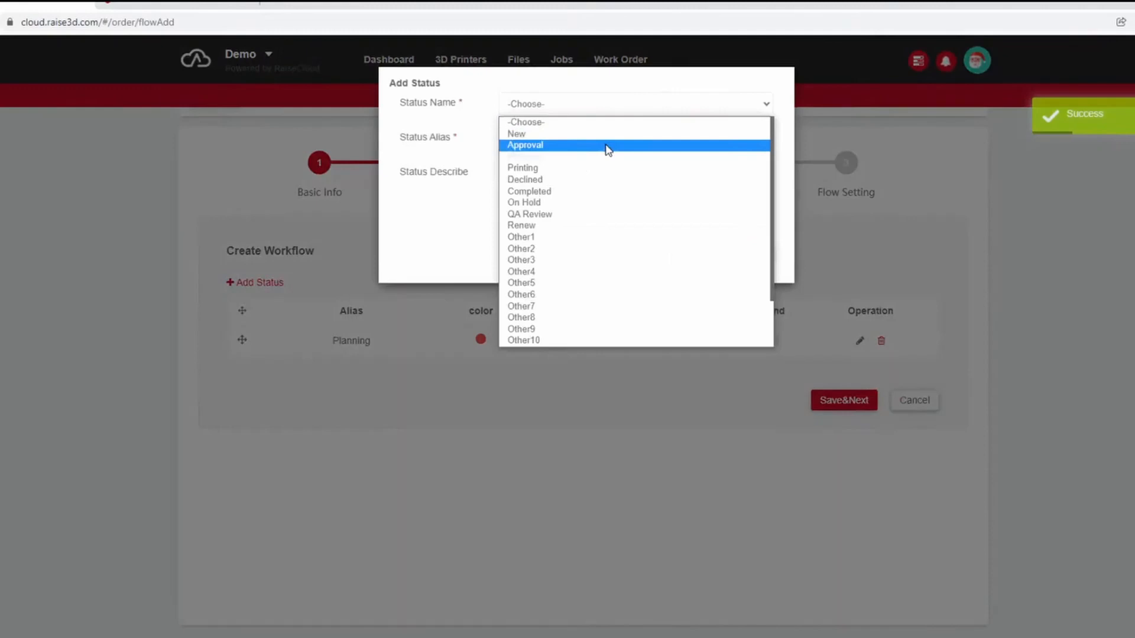
click(560, 167)
click(740, 257)
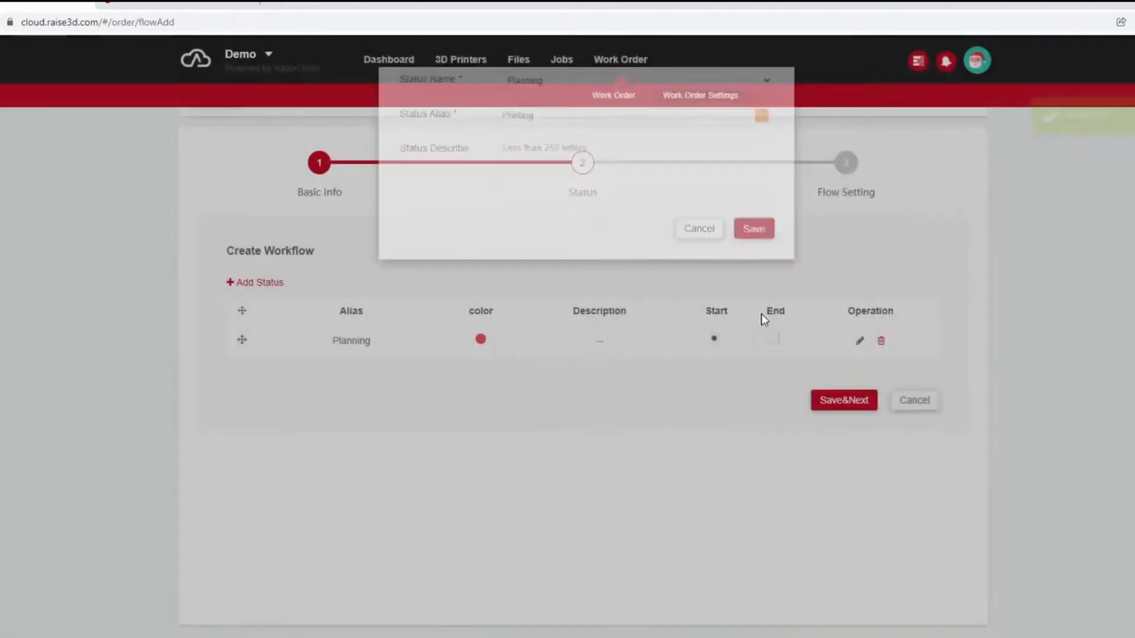
click(846, 438)
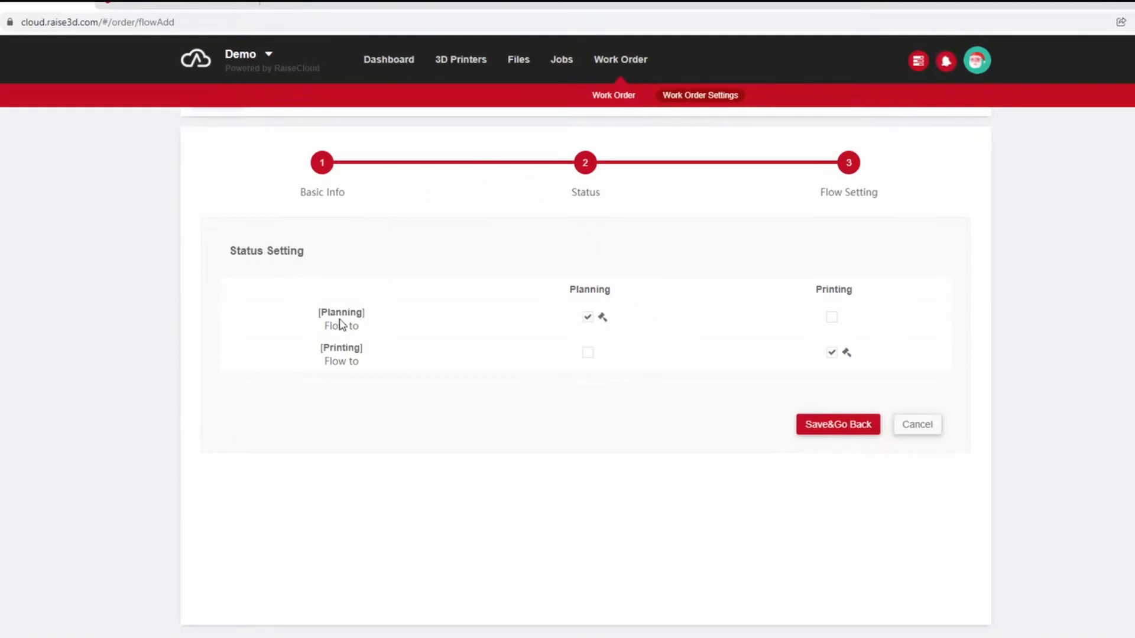
click(832, 317)
click(927, 431)
scroll(588, 273, down, 2)
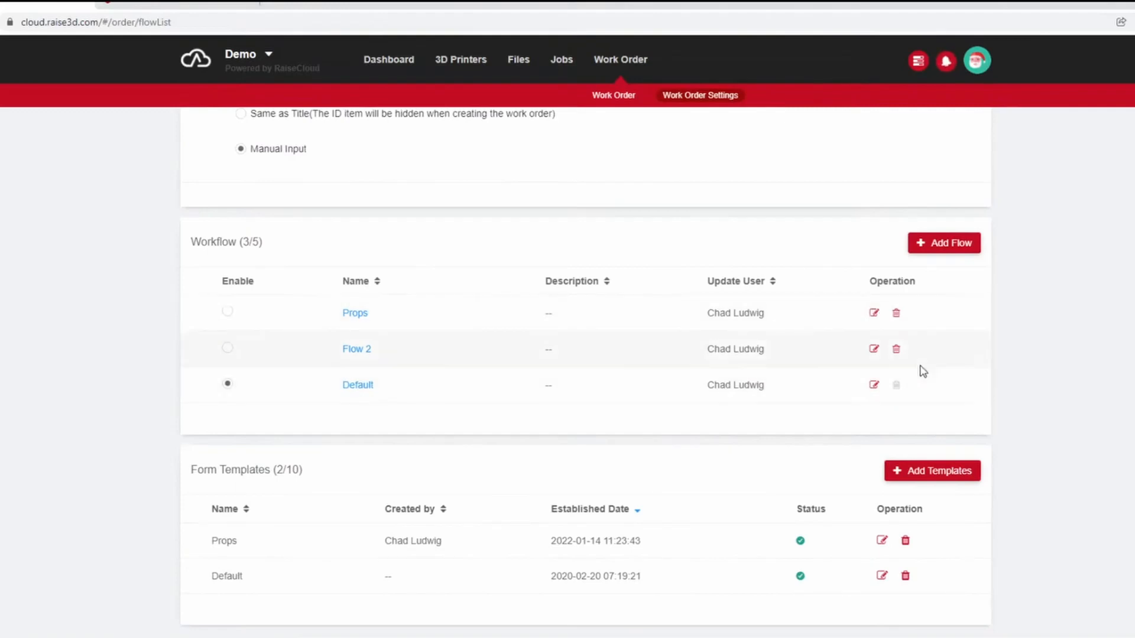
Open the Props workflow for editing and add a status based on Other1 with the alias Sanding.
click(875, 312)
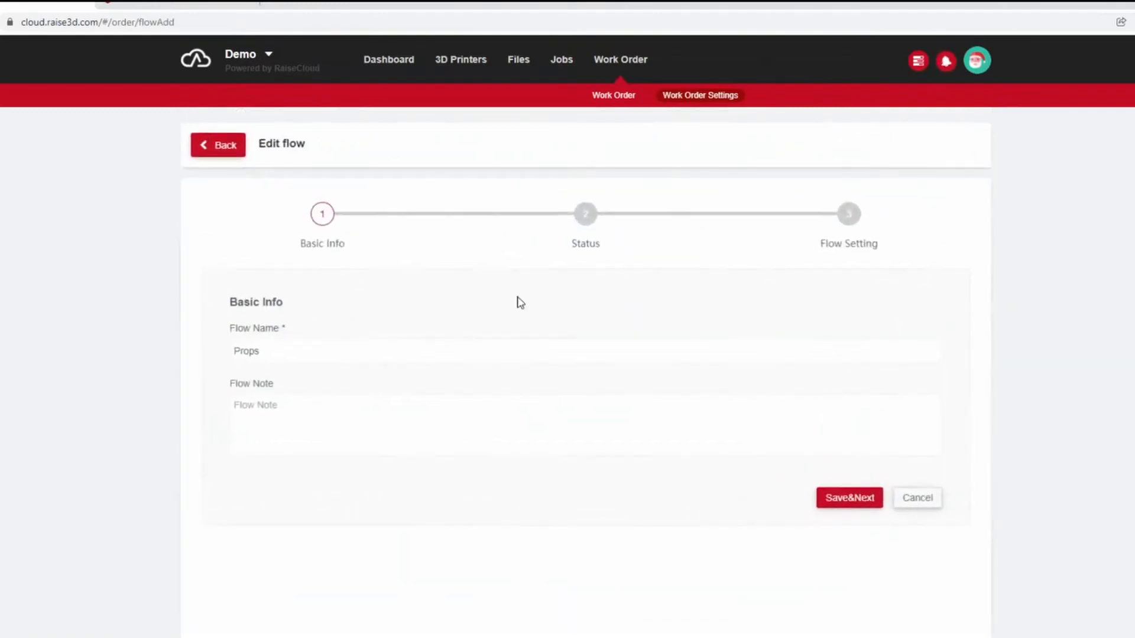
click(856, 504)
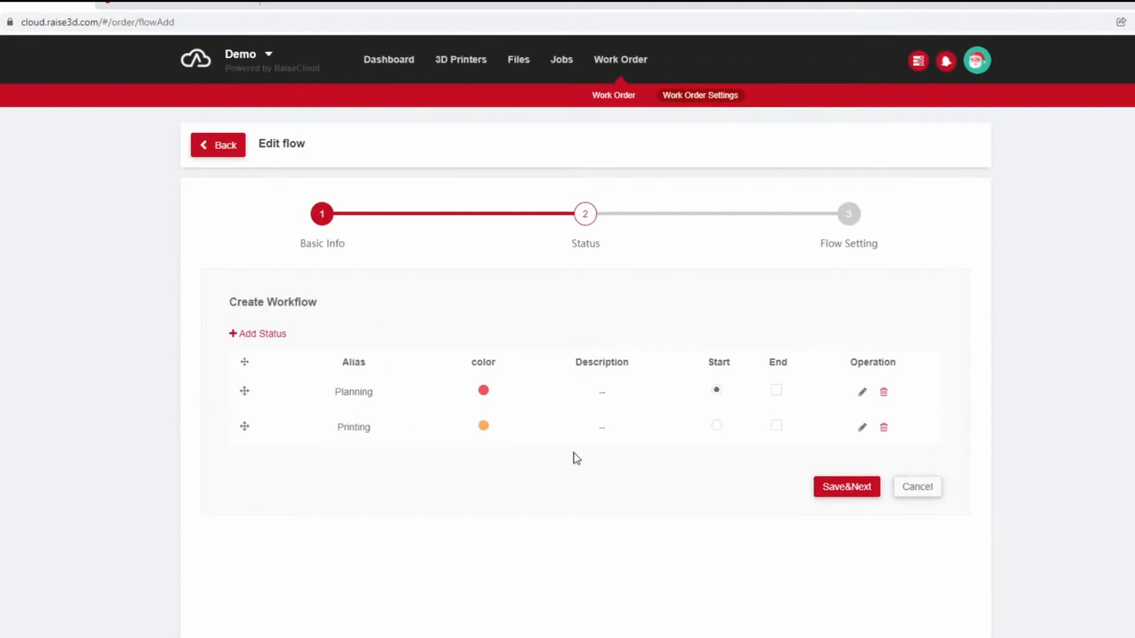
click(245, 335)
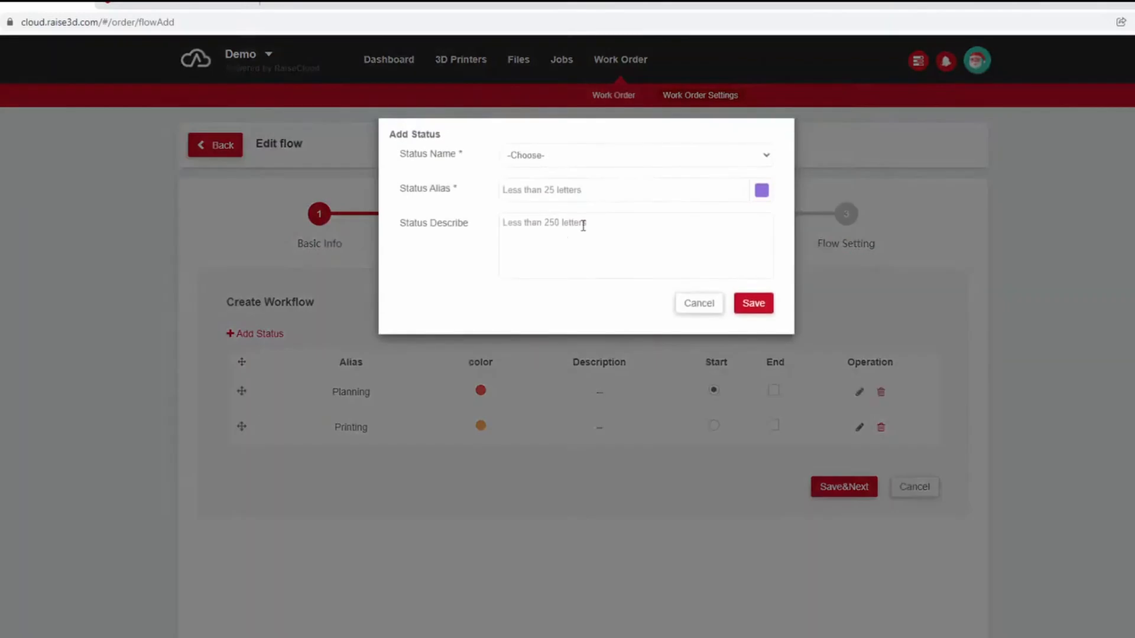
click(605, 155)
scroll(601, 313, down, 2)
scroll(591, 295, up, 2)
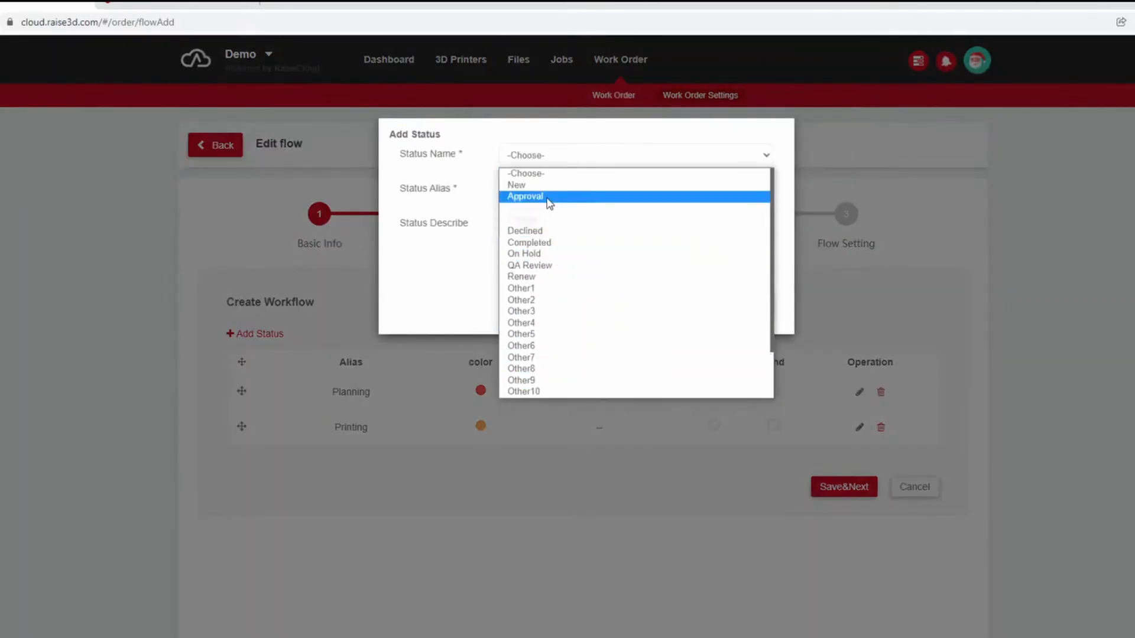
scroll(554, 298, down, 2)
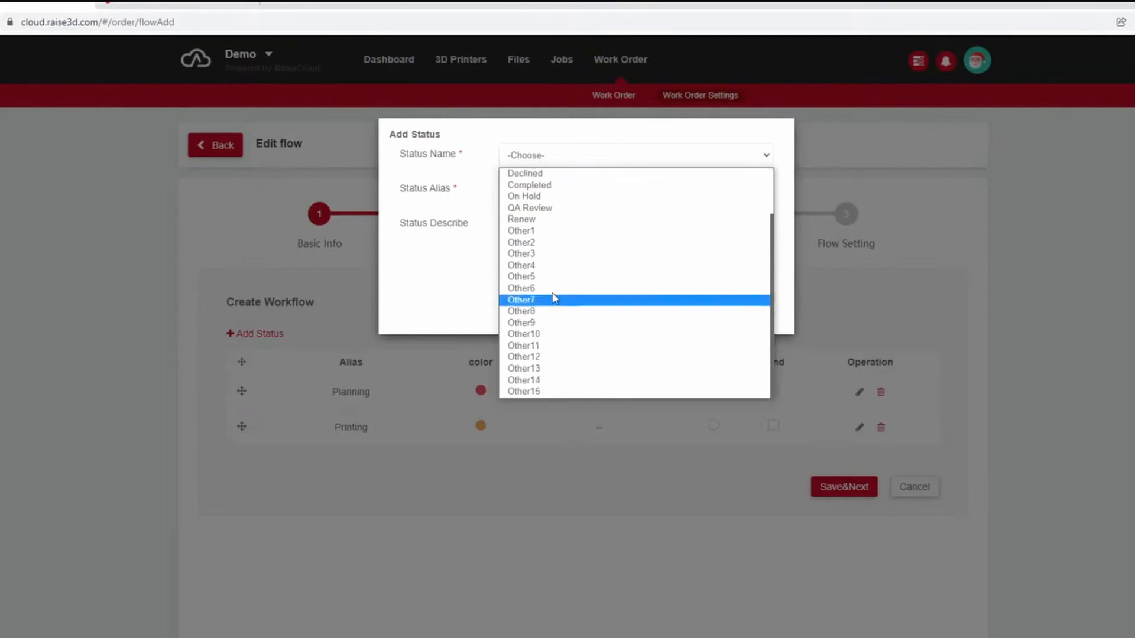
click(535, 231)
double_click(524, 190)
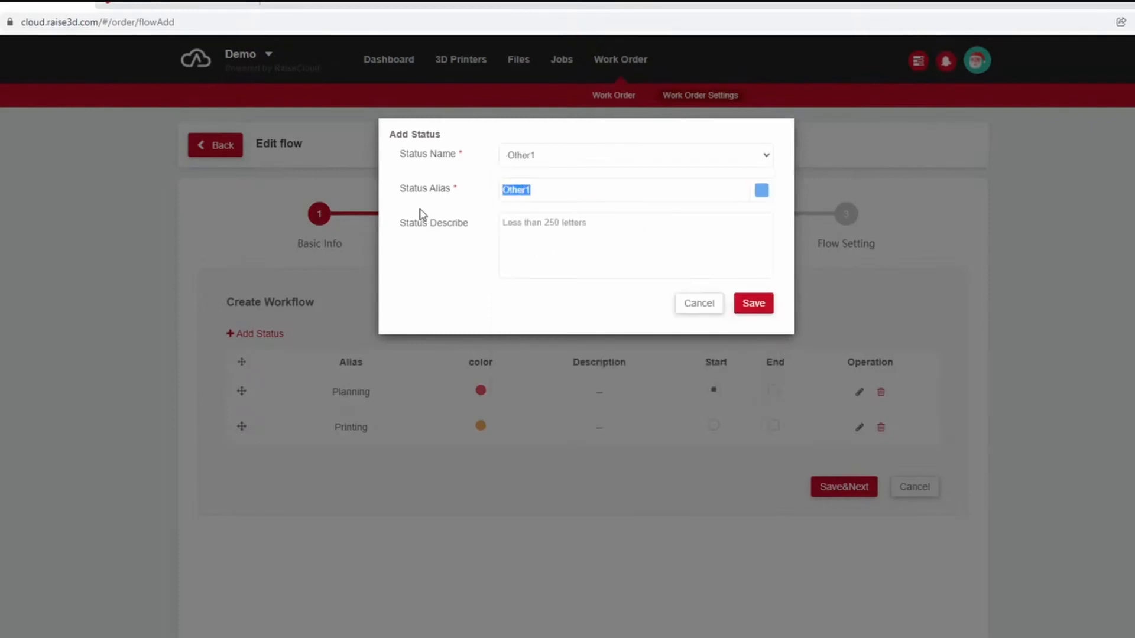
key(BackSpace)
text(Sanding)
click(759, 306)
Add a Completed status, mark it as the workflow's end status and save the statuses.
scroll(355, 519, down, 1)
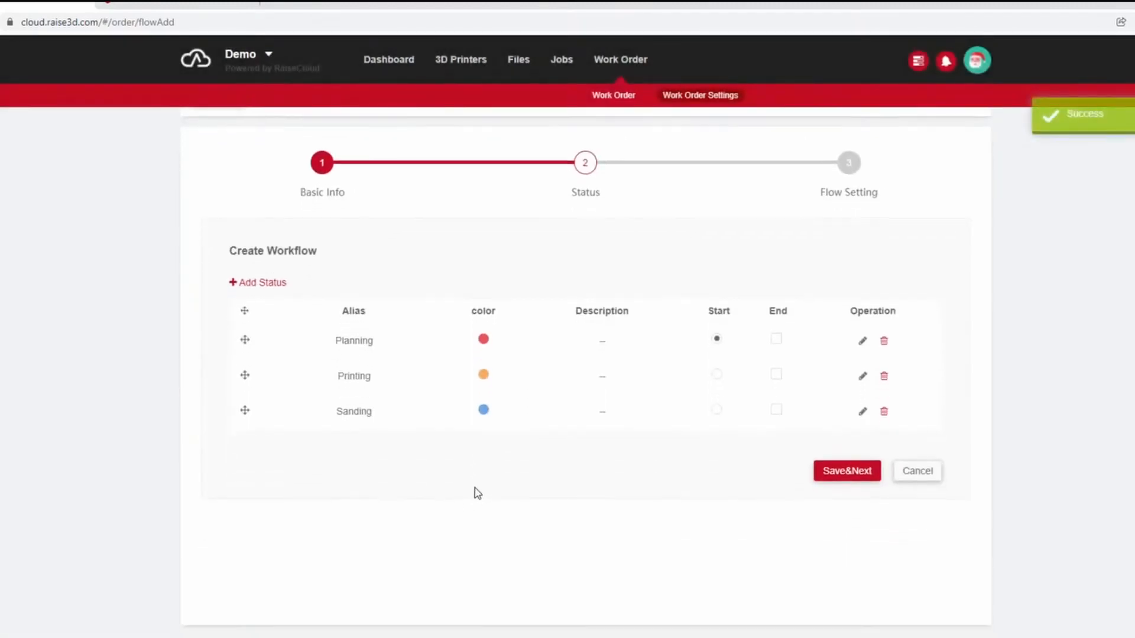
click(258, 282)
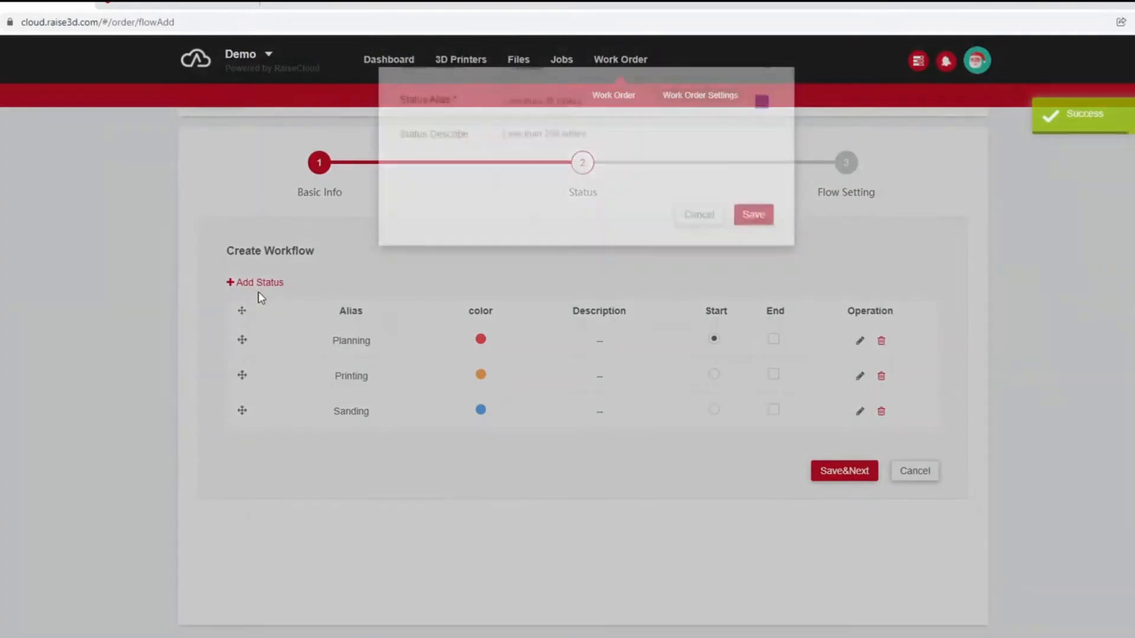
click(576, 105)
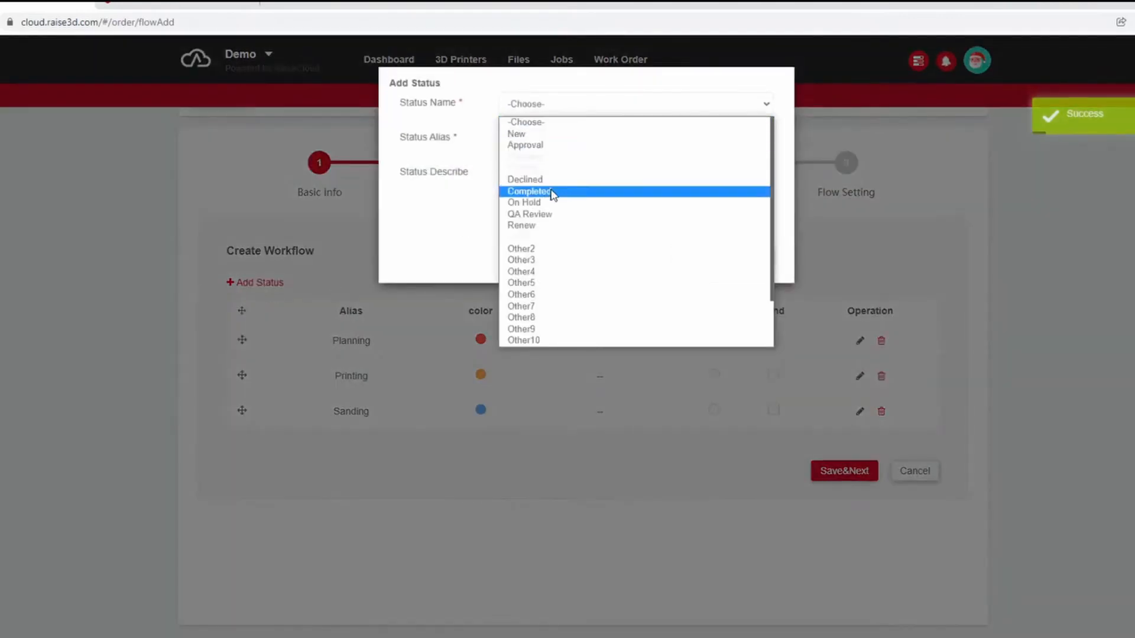
click(574, 191)
click(763, 255)
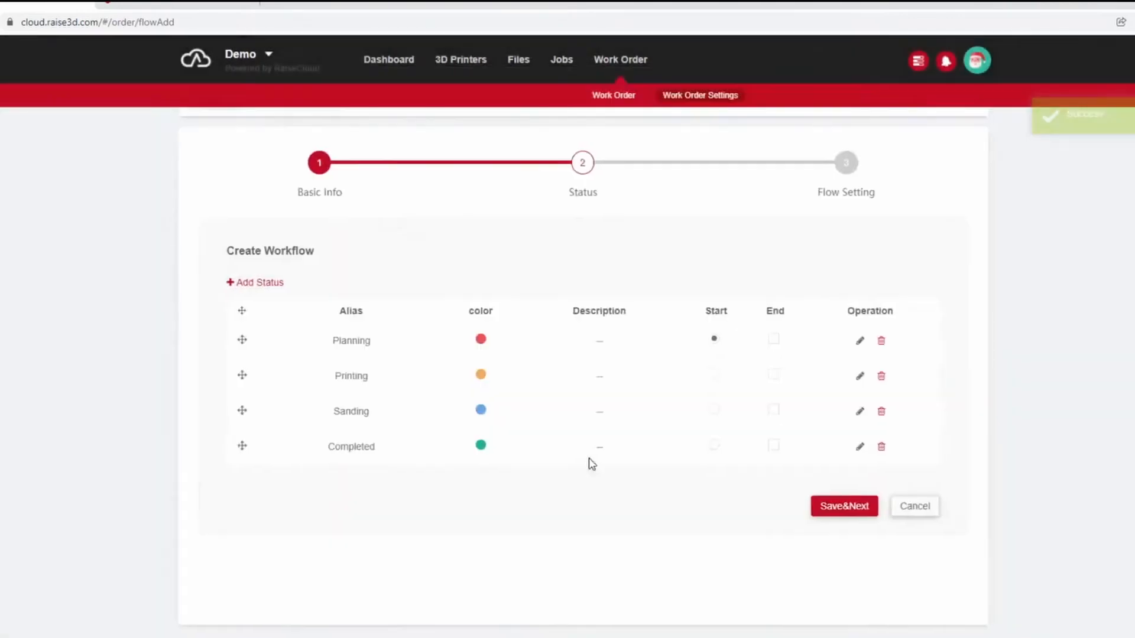
click(776, 445)
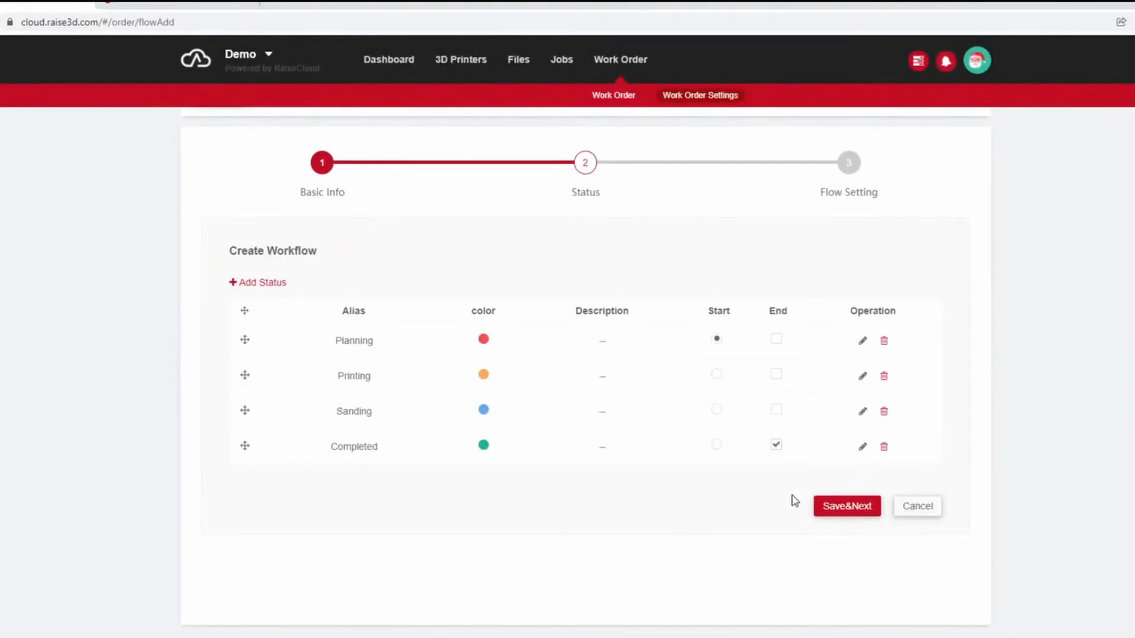
click(836, 507)
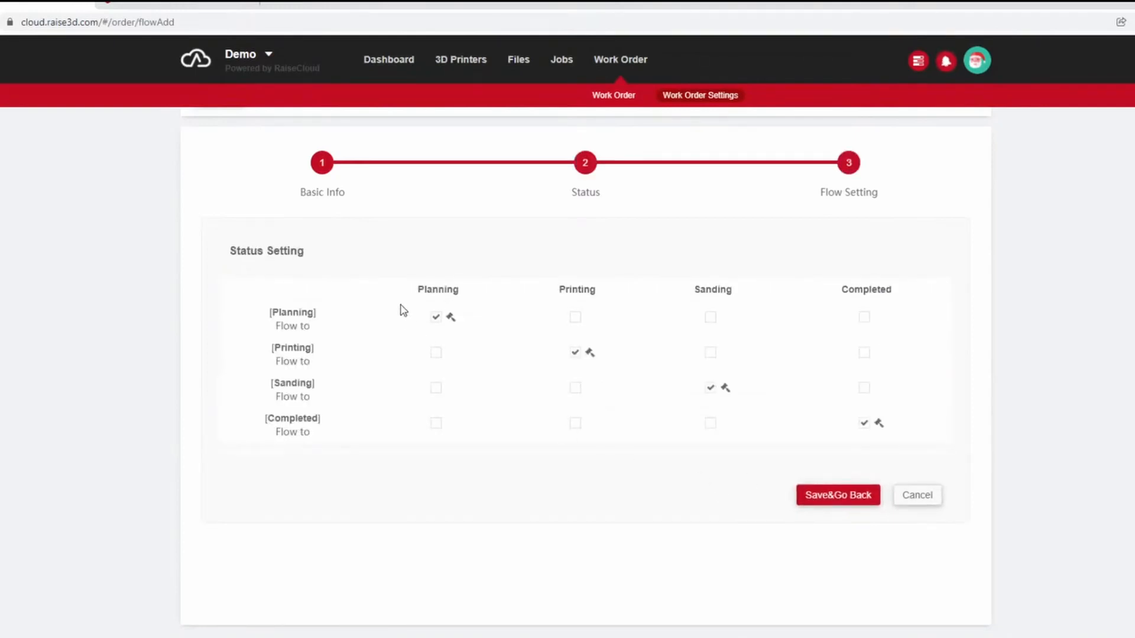
Allow Planning to flow to Printing and Sanding, and Printing to flow to Sanding, and save the workflow.
click(575, 317)
click(711, 318)
click(712, 354)
click(859, 491)
scroll(1075, 480, down, 2)
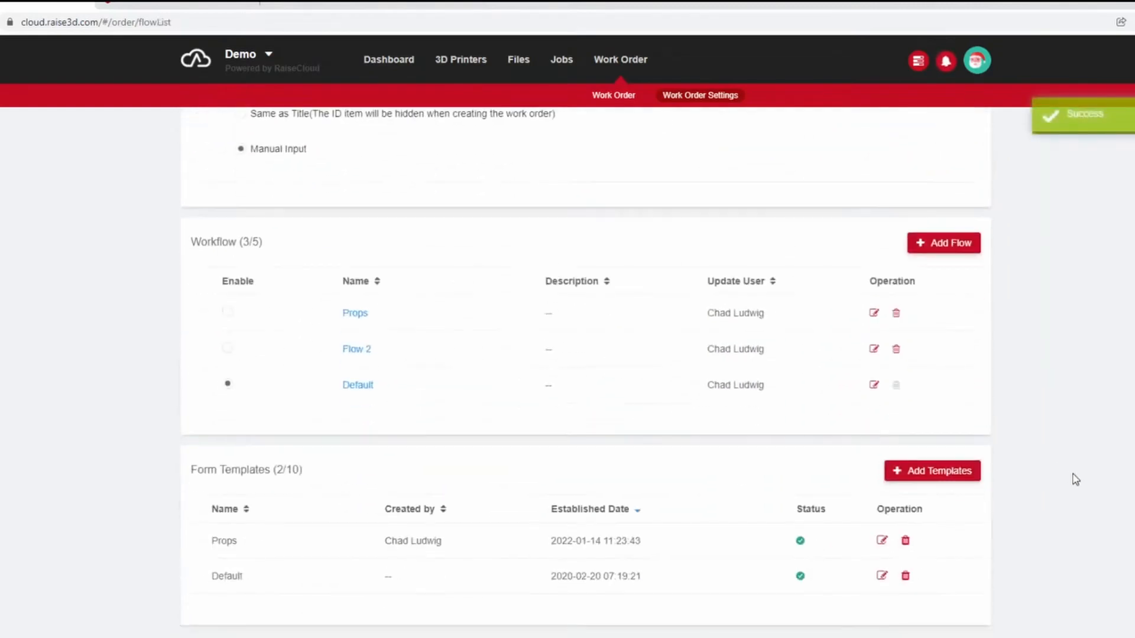
scroll(1076, 480, up, 2)
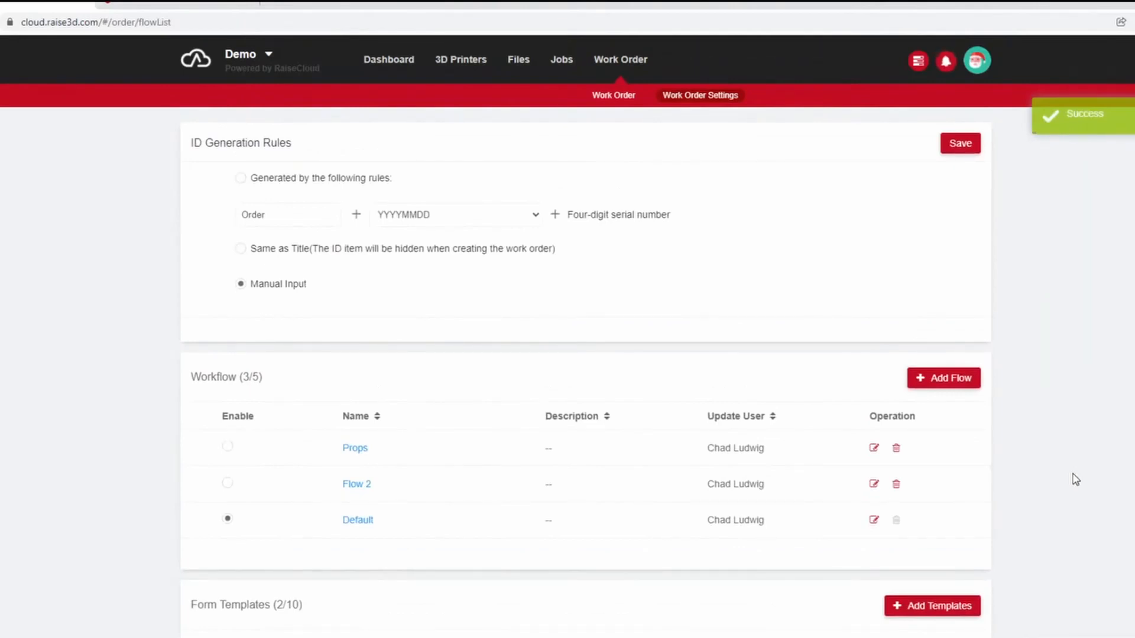
Start a new work order and title it Prop.
click(615, 96)
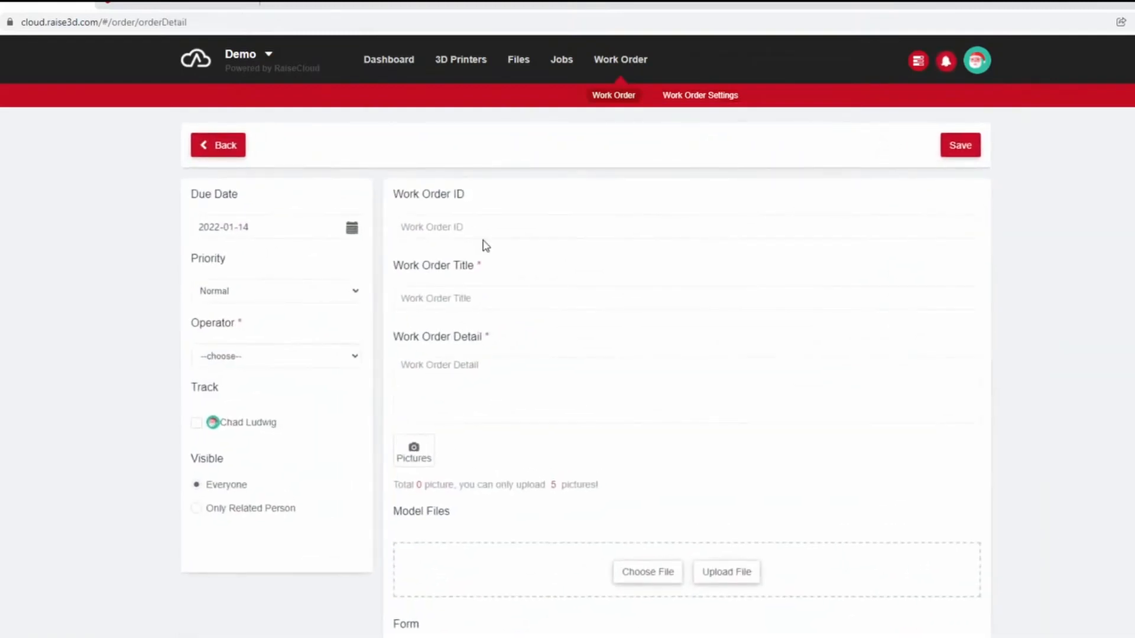
click(489, 298)
text(Prop)
scroll(490, 306, down, 1)
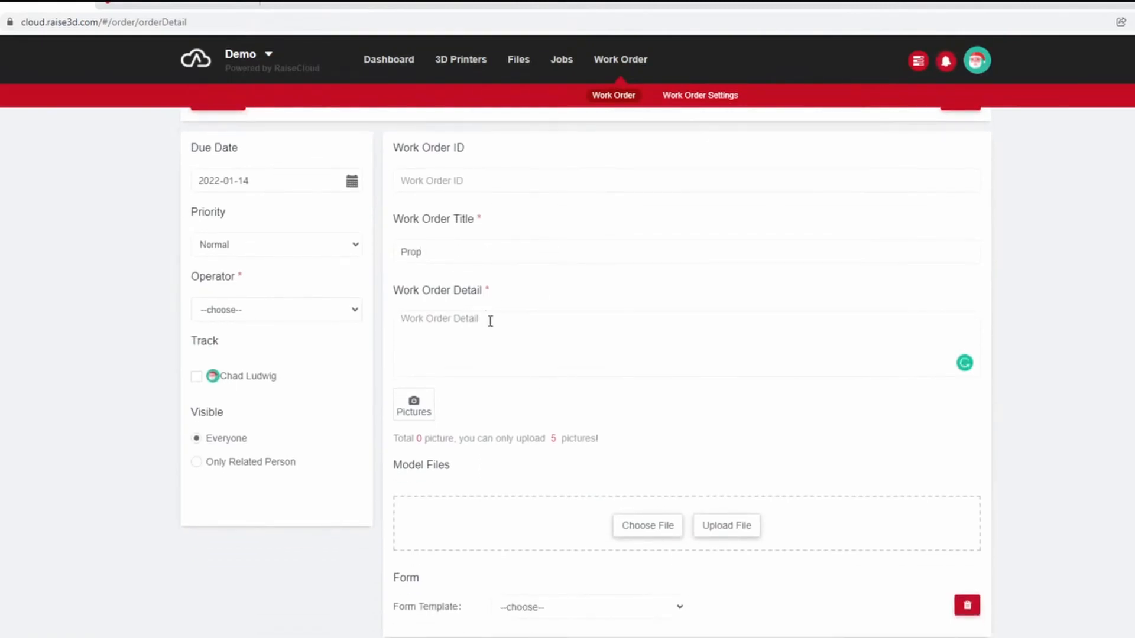
Enter Print as the work order detail and attach the Props form template.
text(Print)
click(535, 611)
click(532, 631)
scroll(651, 438, down, 6)
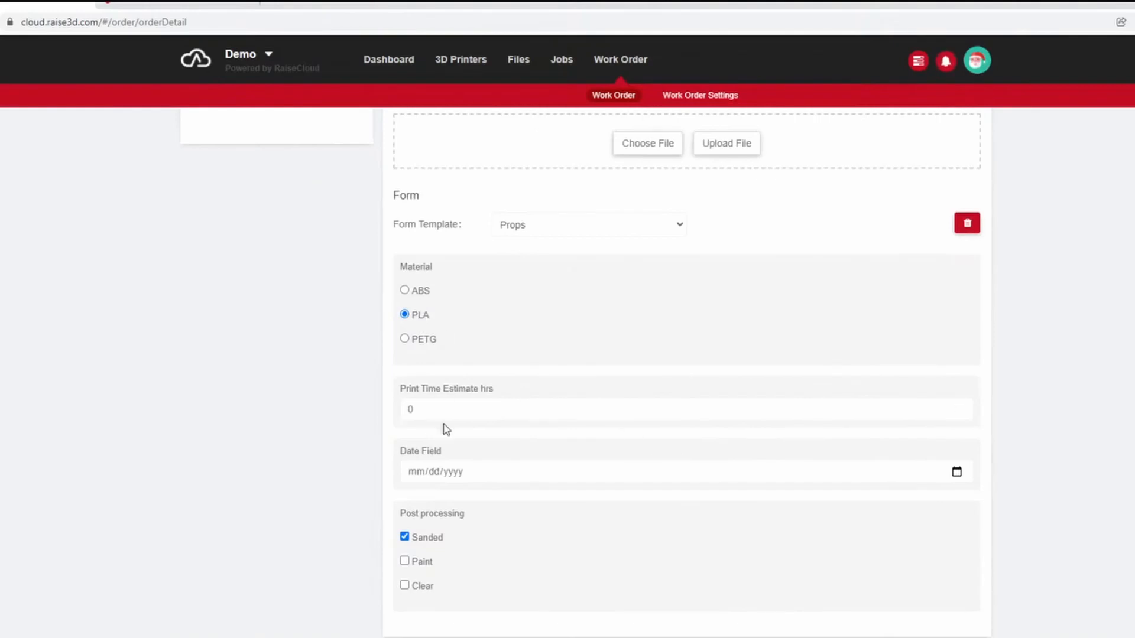
Fill in the Props form with a 10-hour print time estimate, the date 01/14/2022, and Paint and Clear post processing.
double_click(484, 413)
click(499, 471)
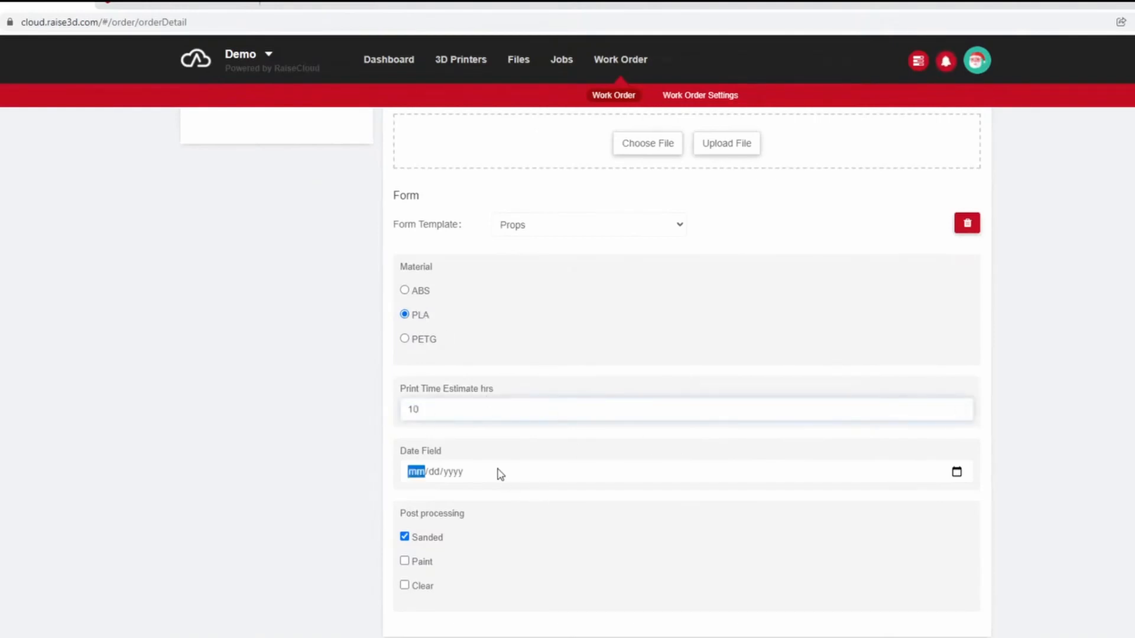
click(957, 471)
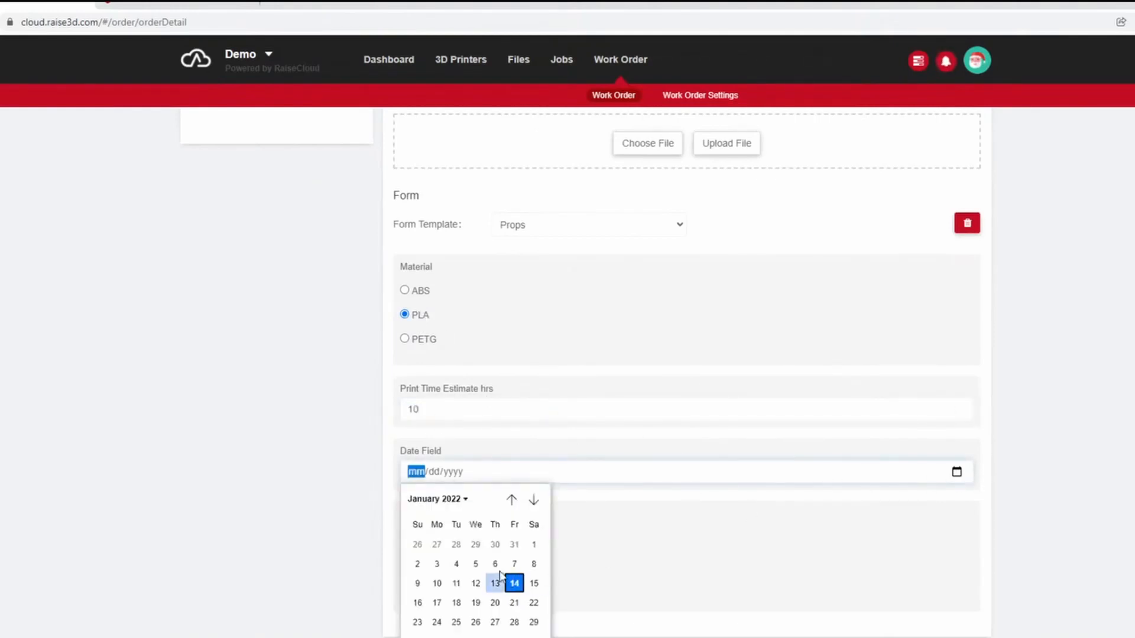
click(515, 583)
click(404, 561)
click(405, 585)
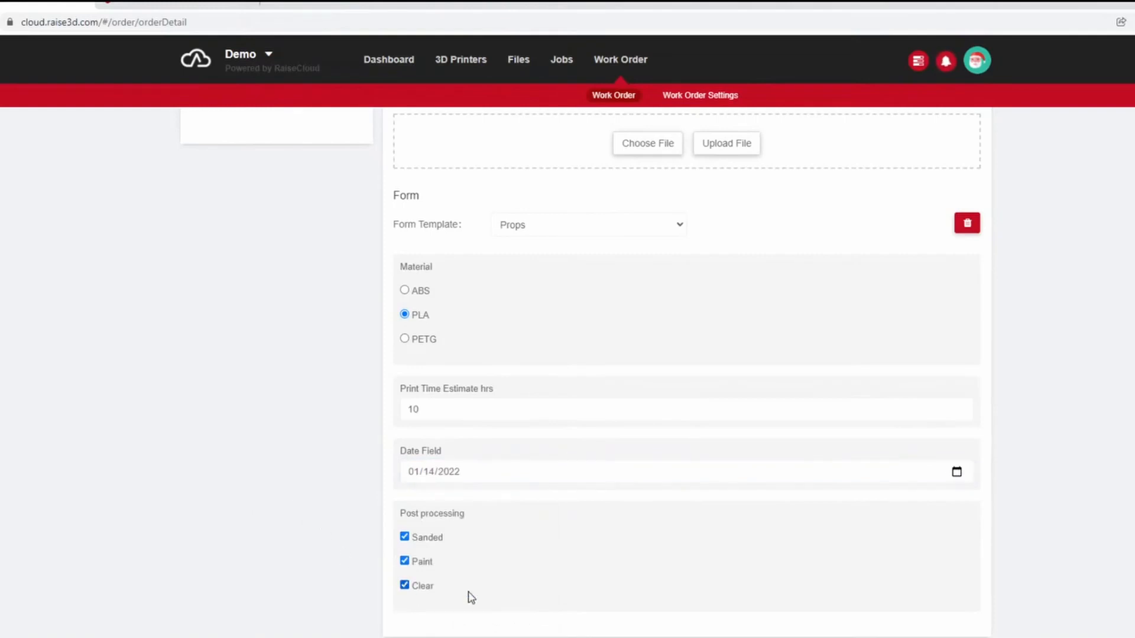
Assign the team member as the work order's operator and save the order.
scroll(803, 385, up, 7)
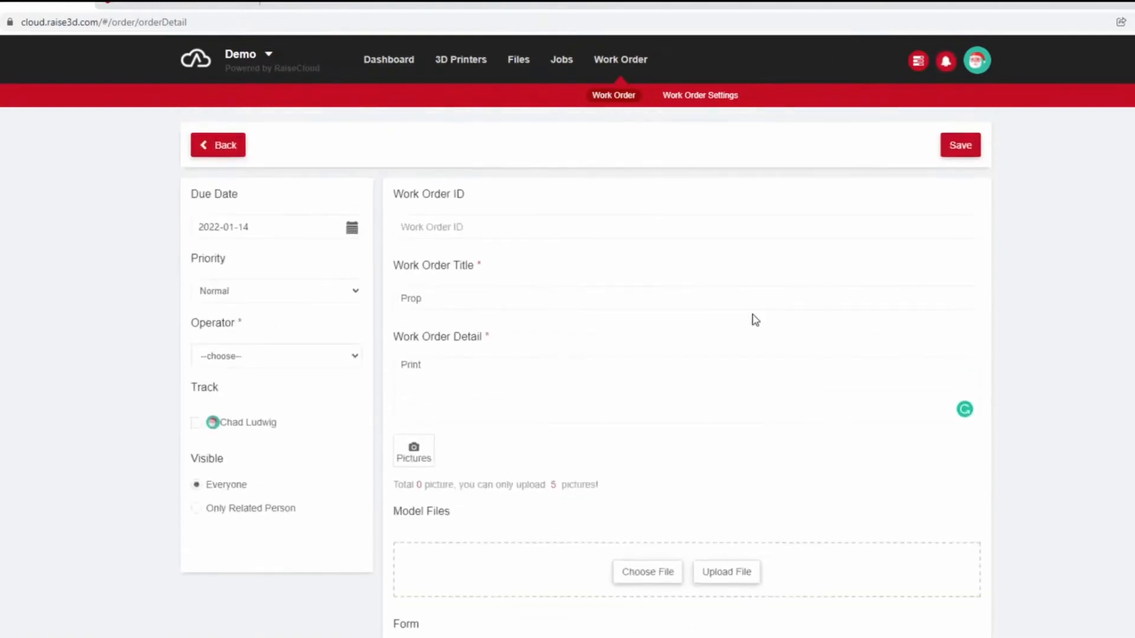
click(960, 149)
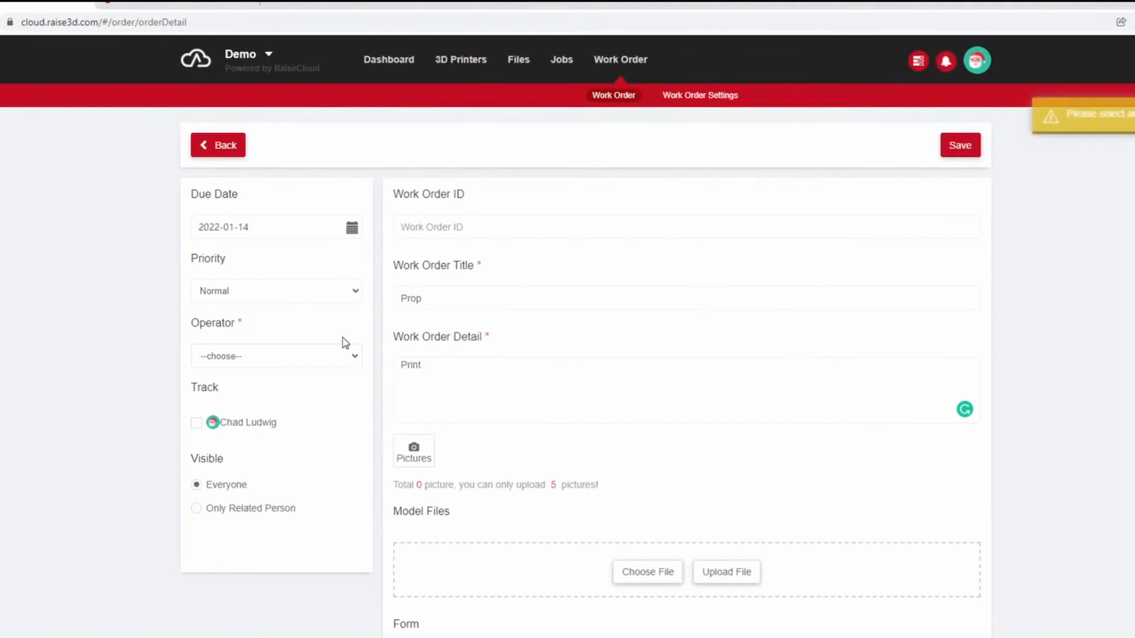
click(326, 356)
click(232, 387)
click(973, 146)
Open the Prop work order and select Printing as its next status.
click(567, 223)
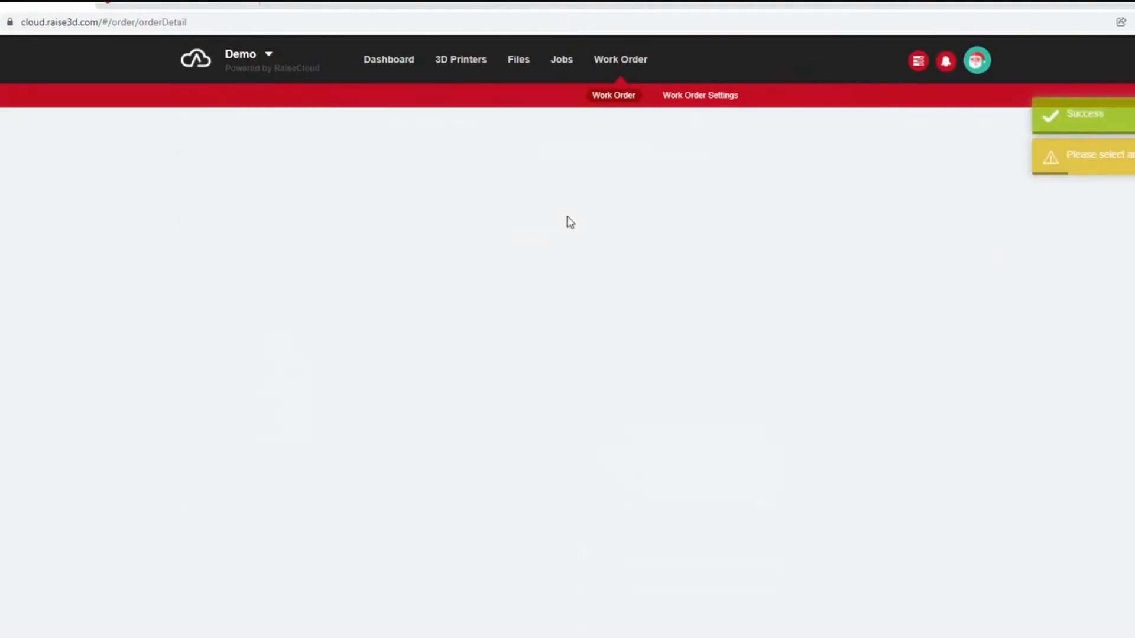
click(543, 225)
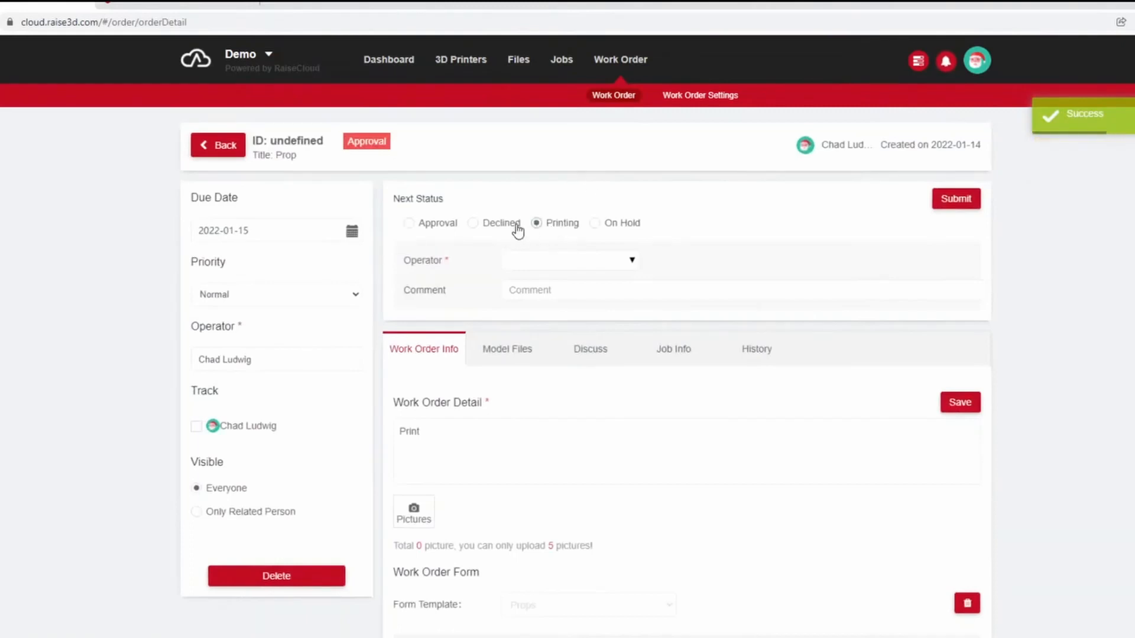
click(614, 224)
click(554, 230)
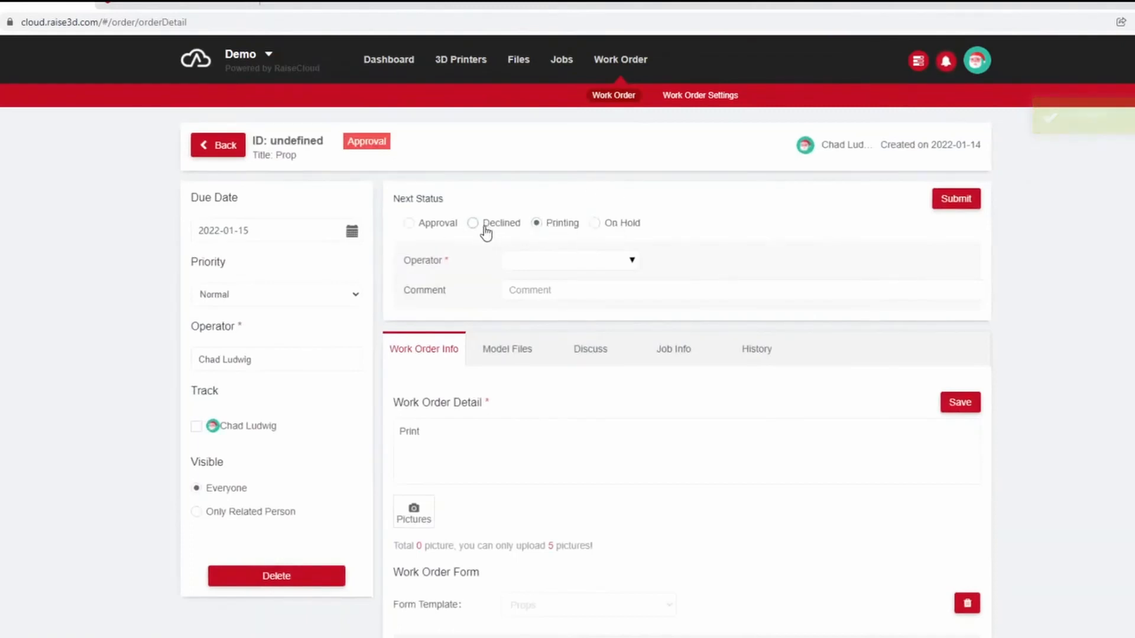
click(339, 296)
click(338, 295)
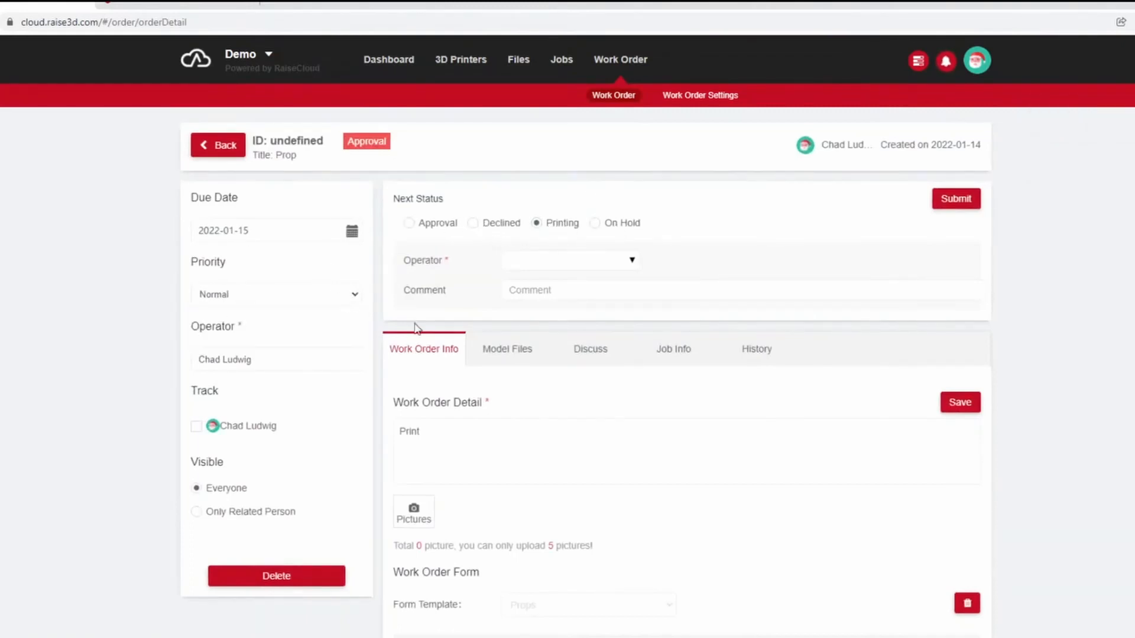
Choose the operator for the Printing status and submit the status change.
click(967, 201)
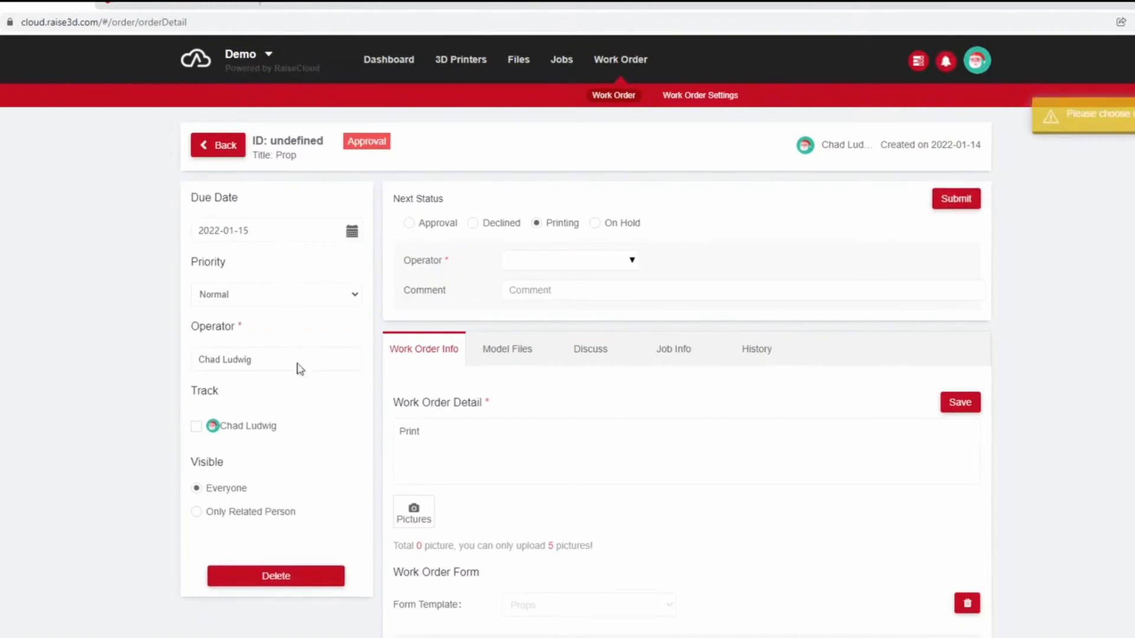
click(548, 266)
click(568, 284)
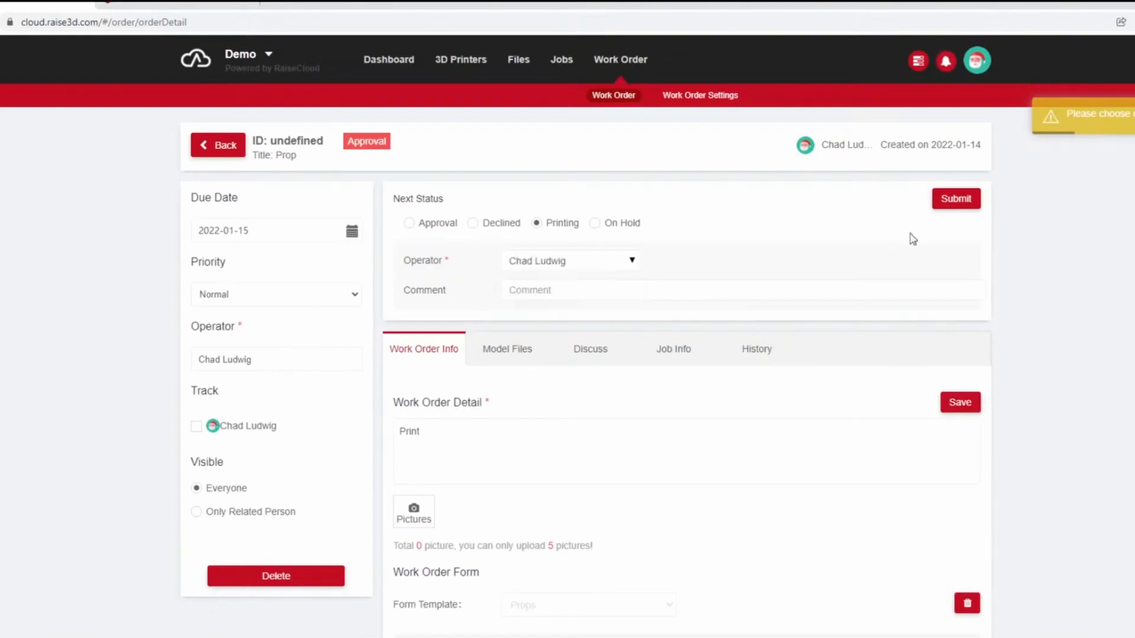
click(961, 201)
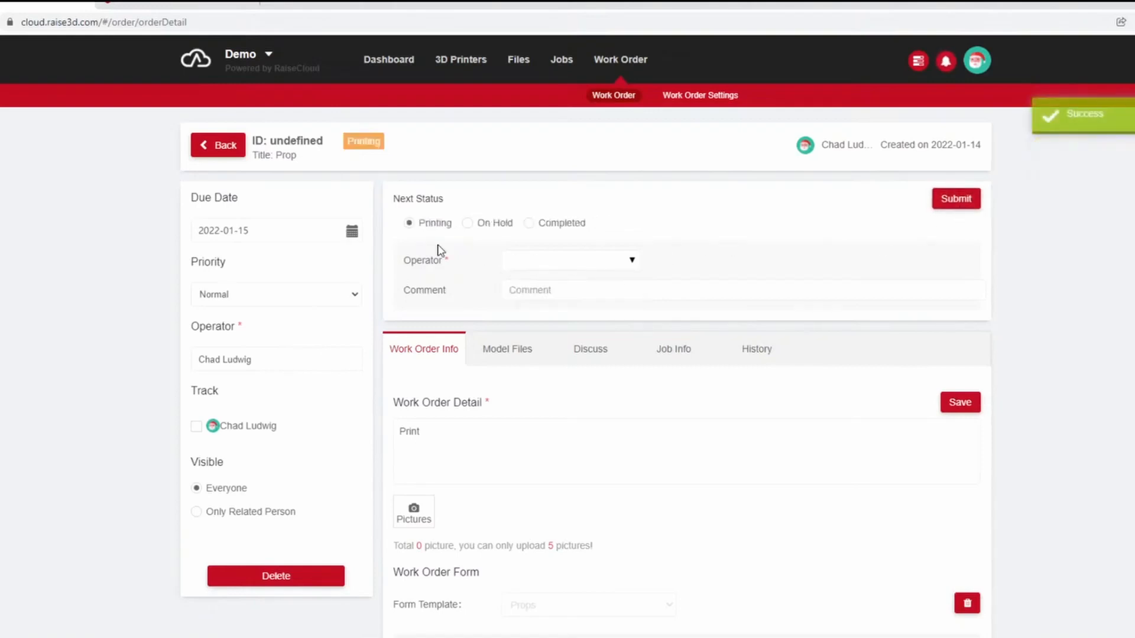
Generate the Work Order Completion Rate report for 2021-12-14 to 2022-01-14 and examine its chart and order table.
scroll(534, 380, down, 7)
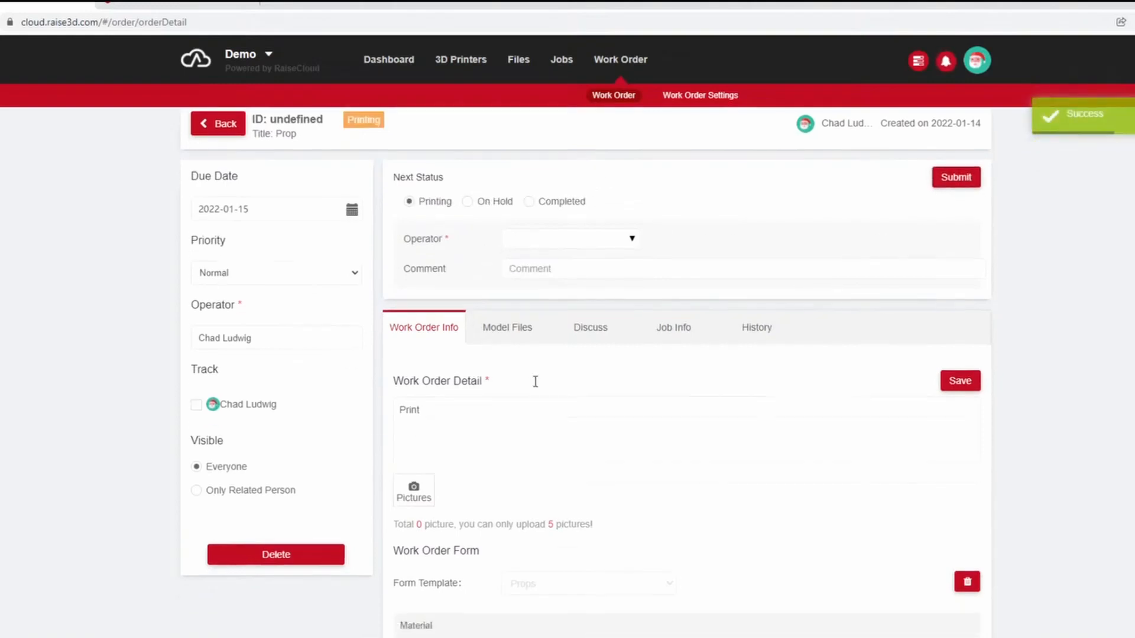
click(461, 95)
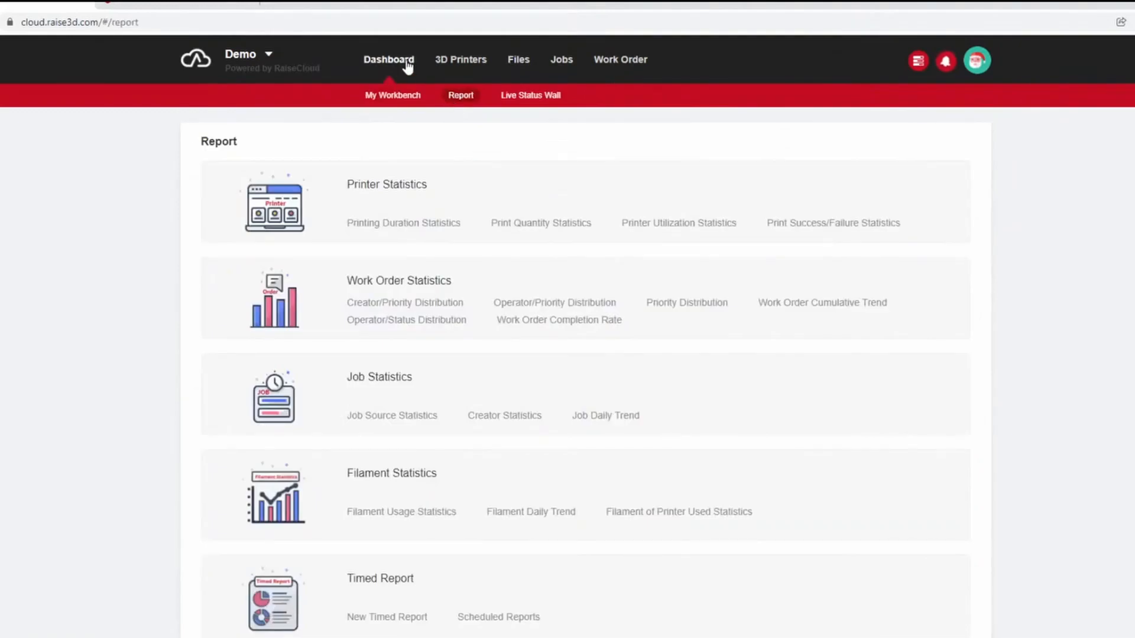
click(408, 67)
click(472, 100)
click(515, 322)
click(241, 228)
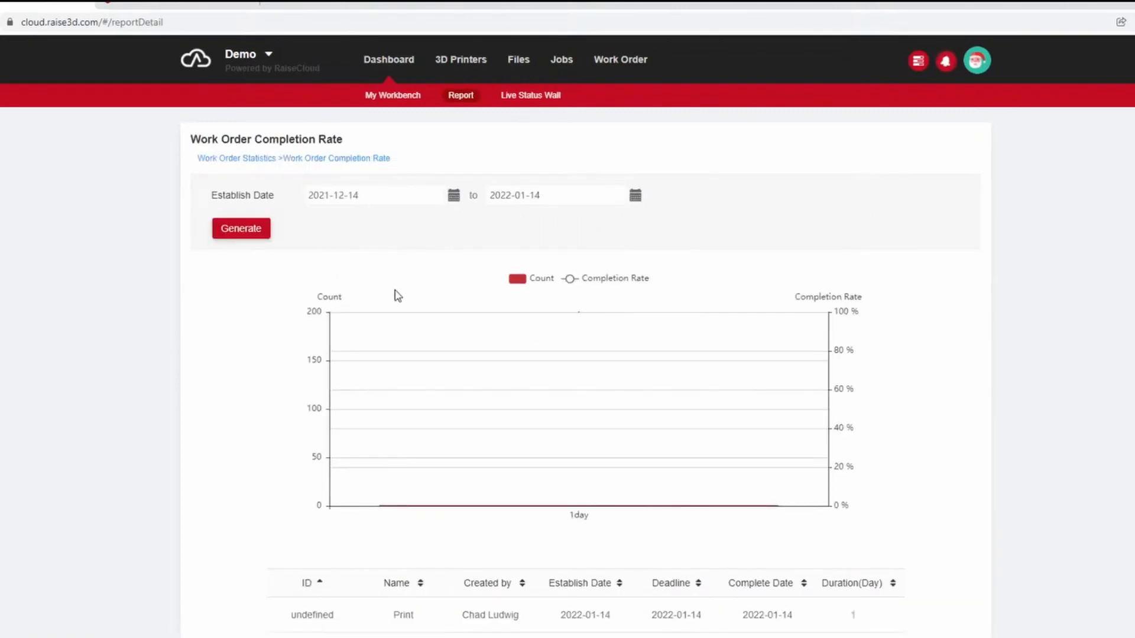
scroll(499, 385, down, 2)
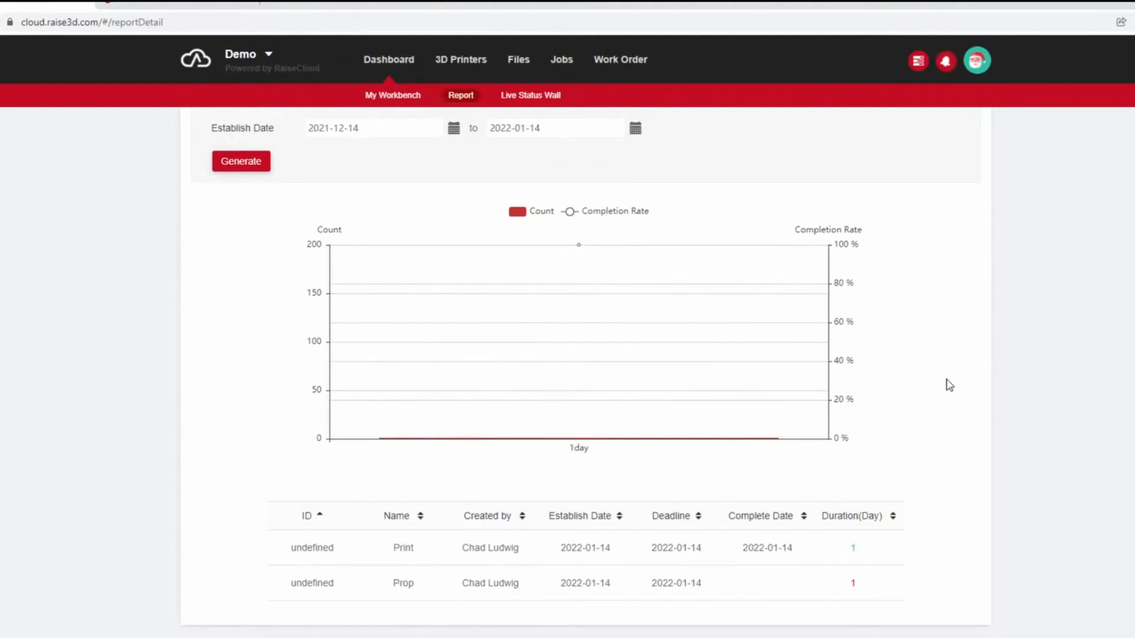
scroll(930, 399, up, 2)
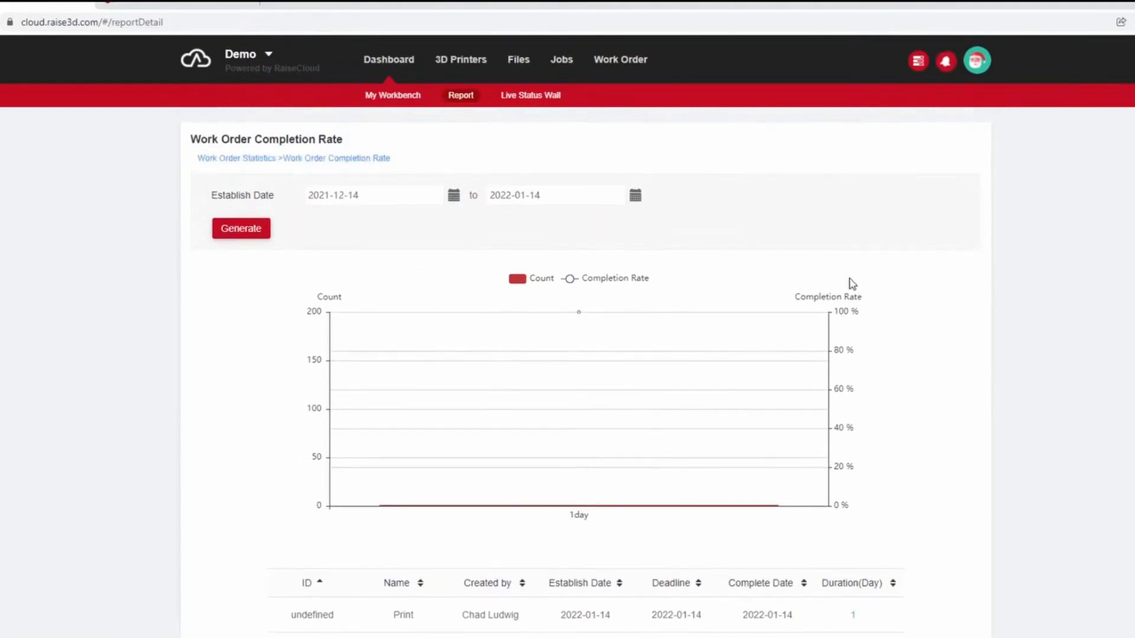
Return to the report overview and review the available statistics categories.
click(464, 97)
scroll(467, 395, down, 1)
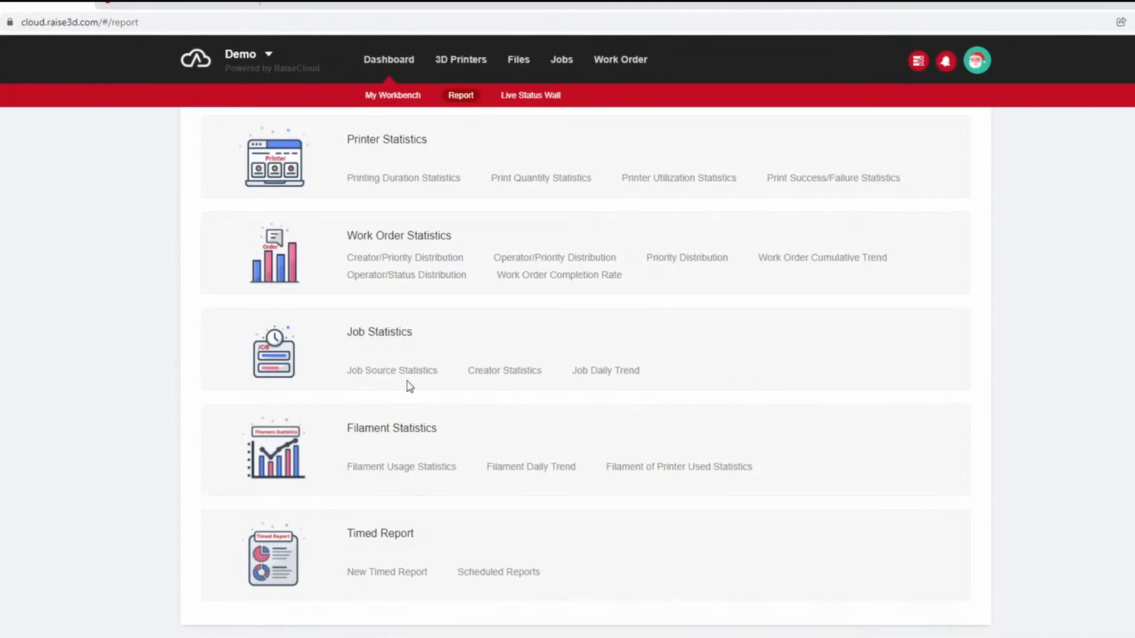
scroll(608, 475, up, 1)
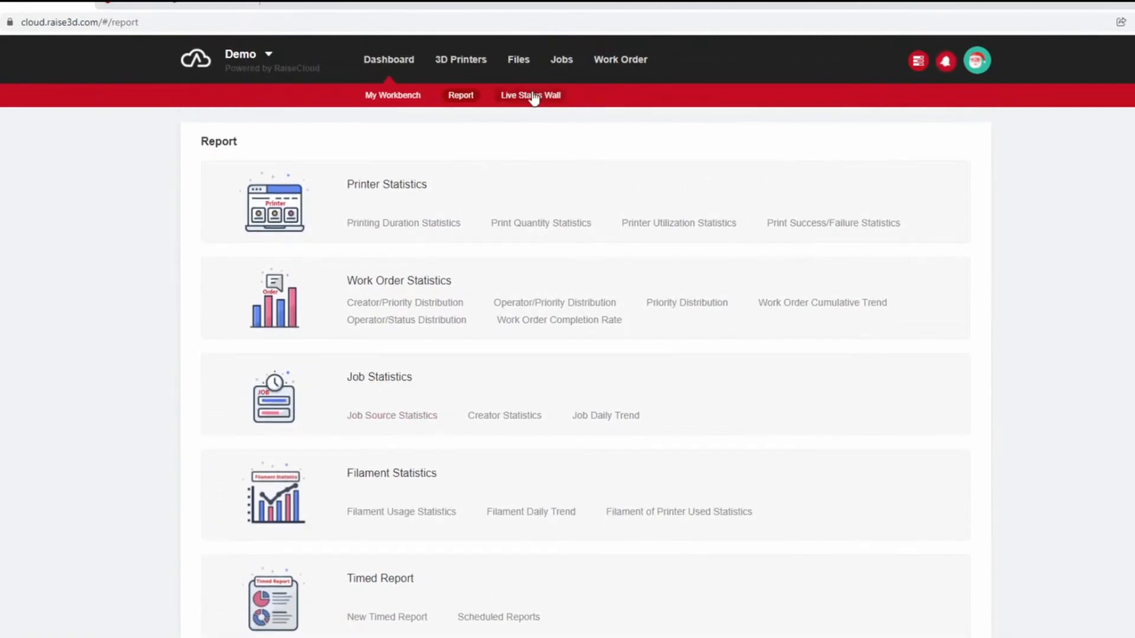
Look over the personal files, the jobs list and the work order list.
click(524, 65)
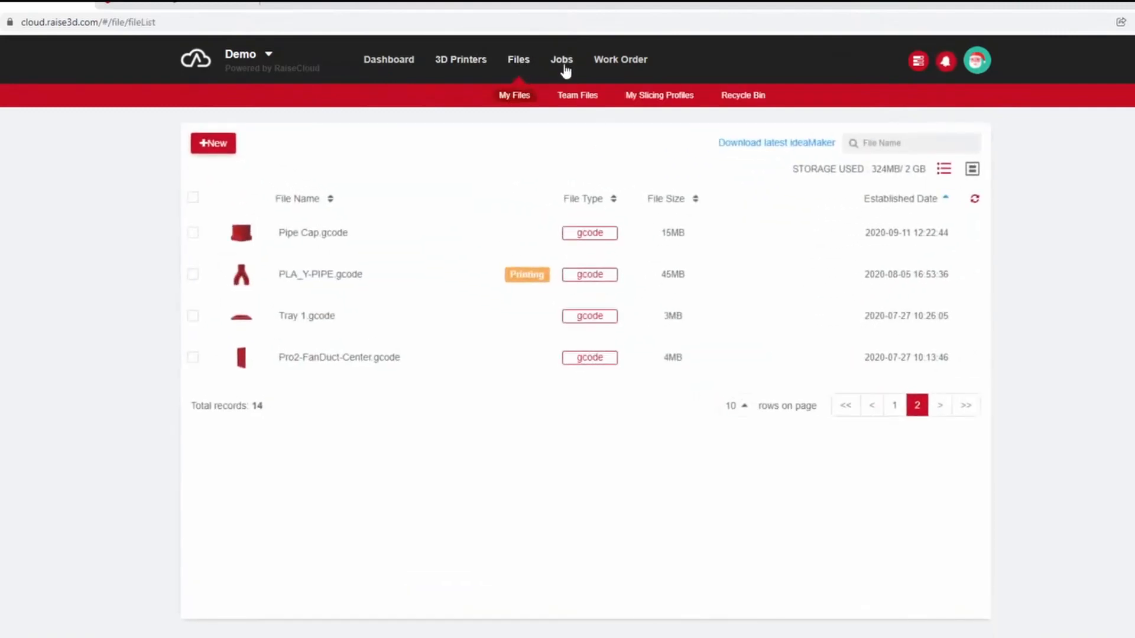
click(566, 68)
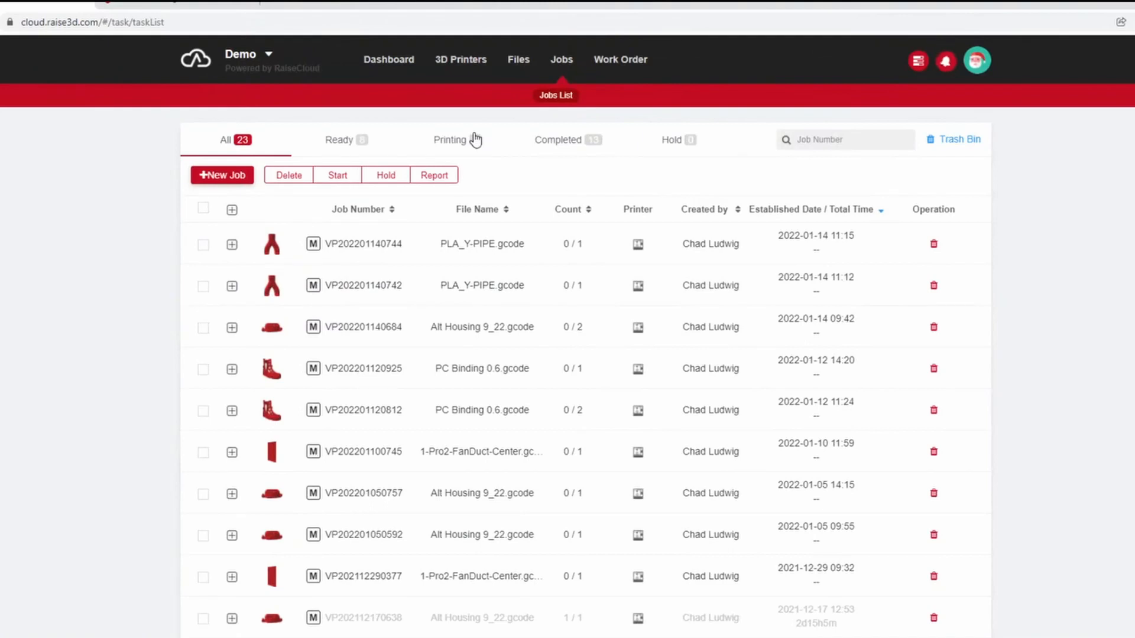
click(518, 59)
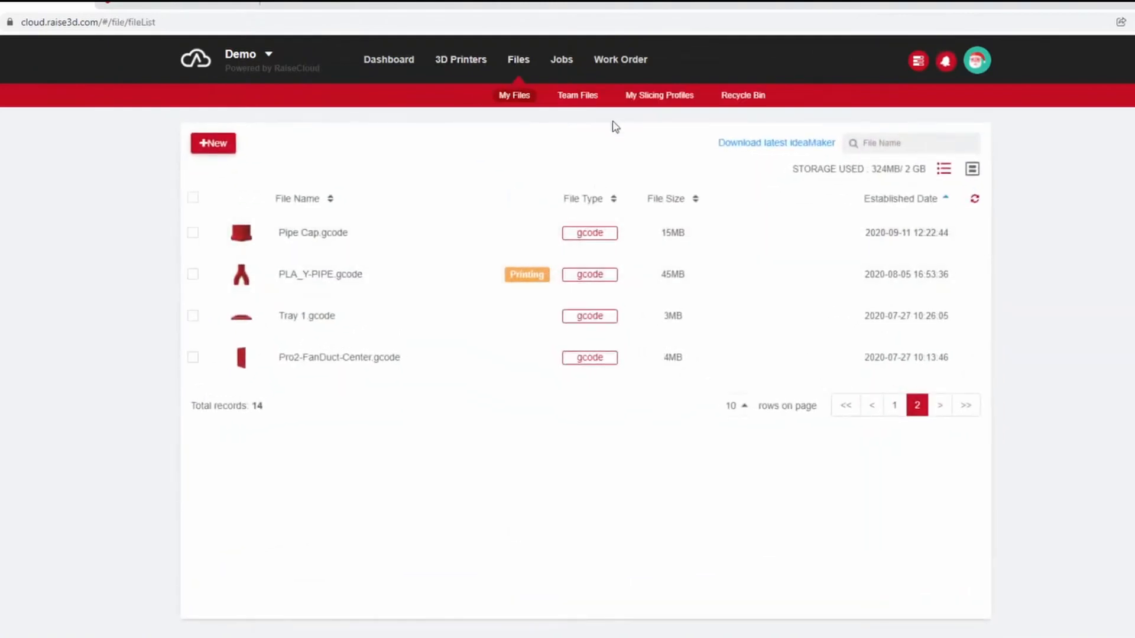
click(616, 76)
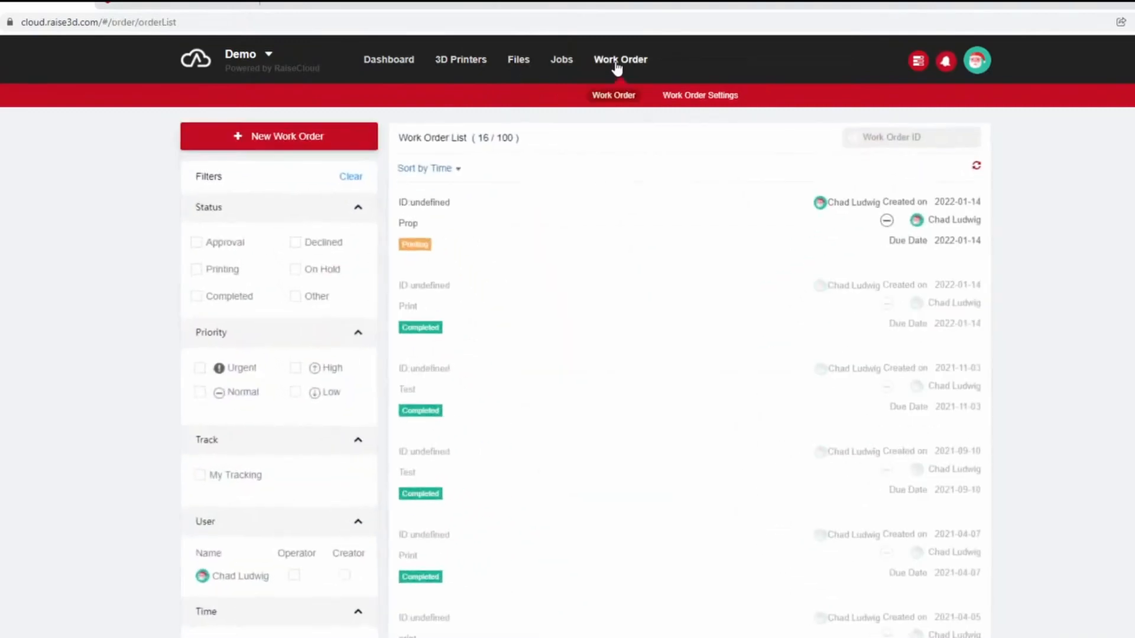
Open the Demo printer's details and check its camera view, temperatures and current job.
click(467, 64)
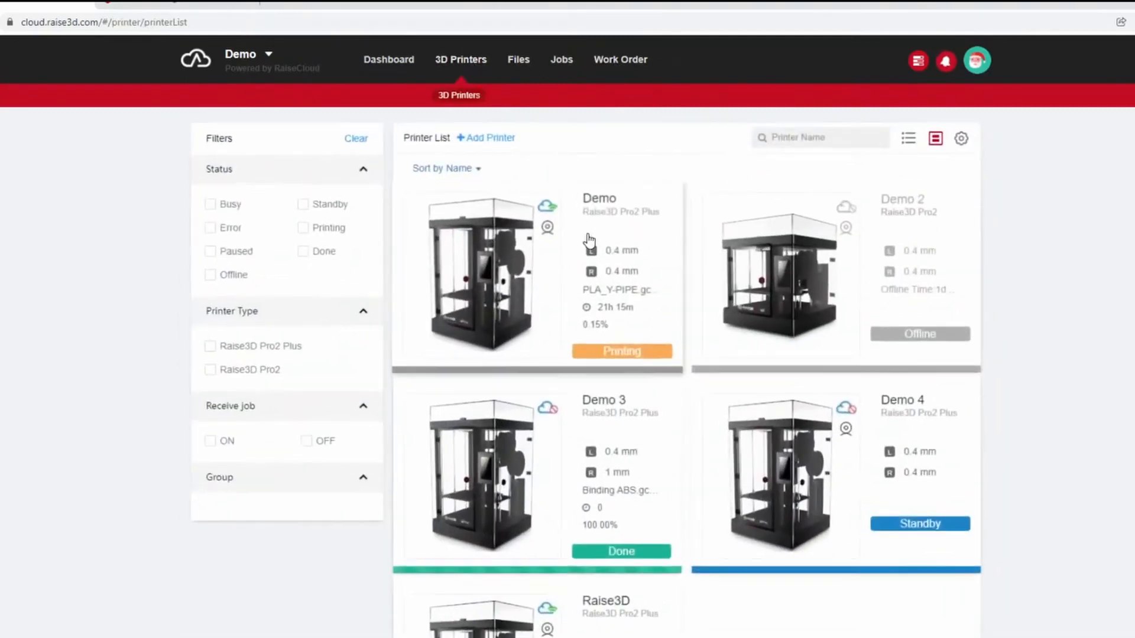
click(576, 280)
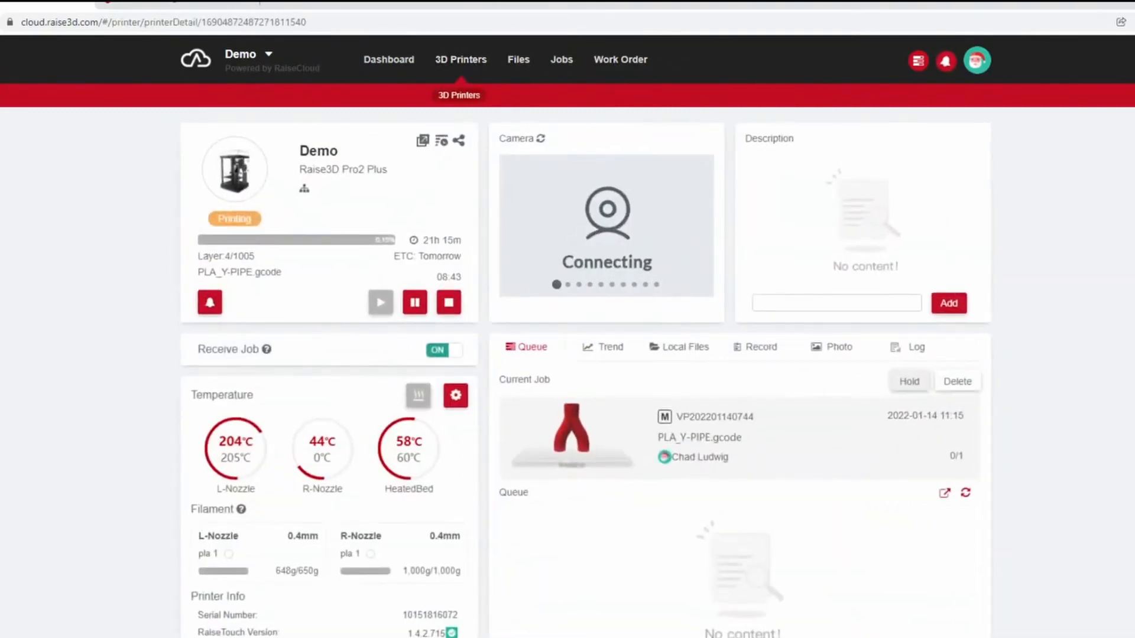
scroll(576, 280, down, 1)
scroll(722, 294, up, 1)
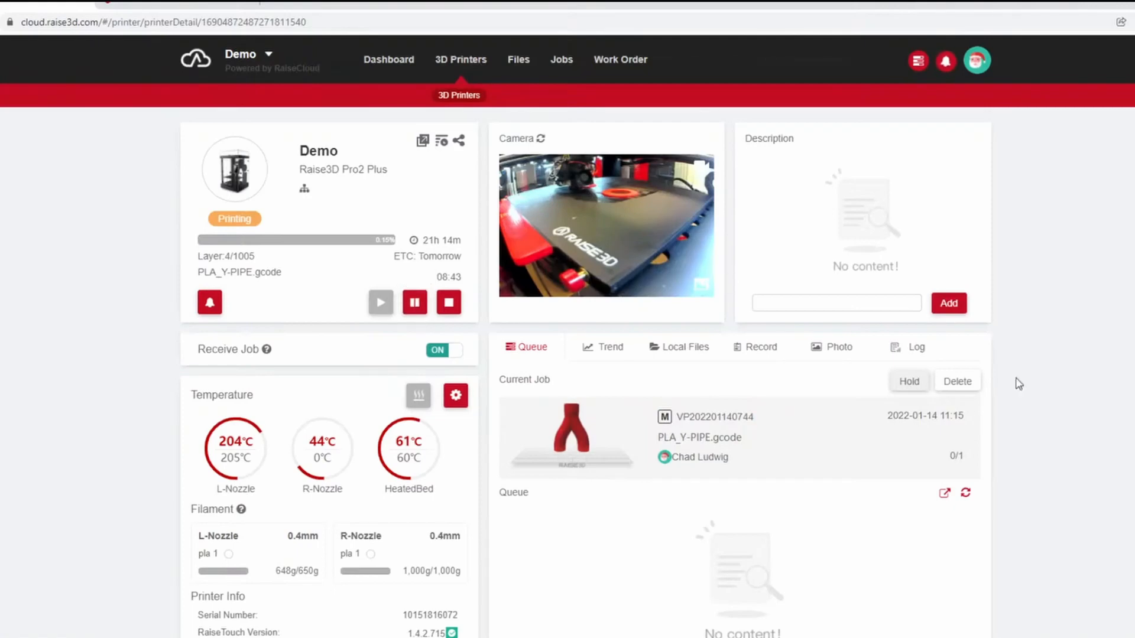
scroll(1059, 367, down, 1)
scroll(1061, 365, up, 1)
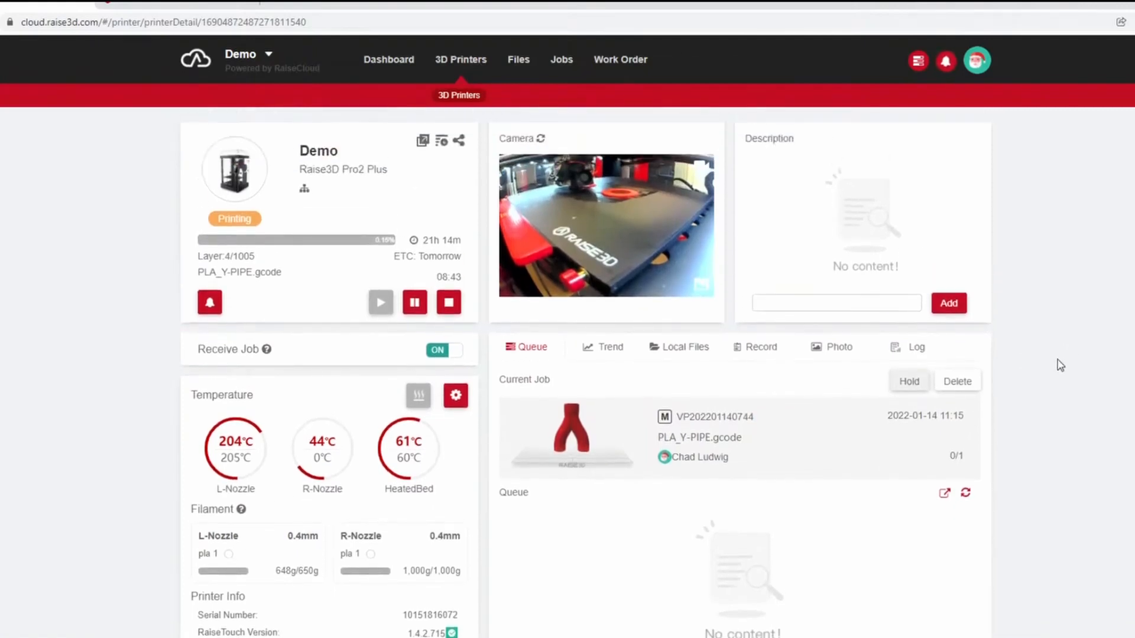